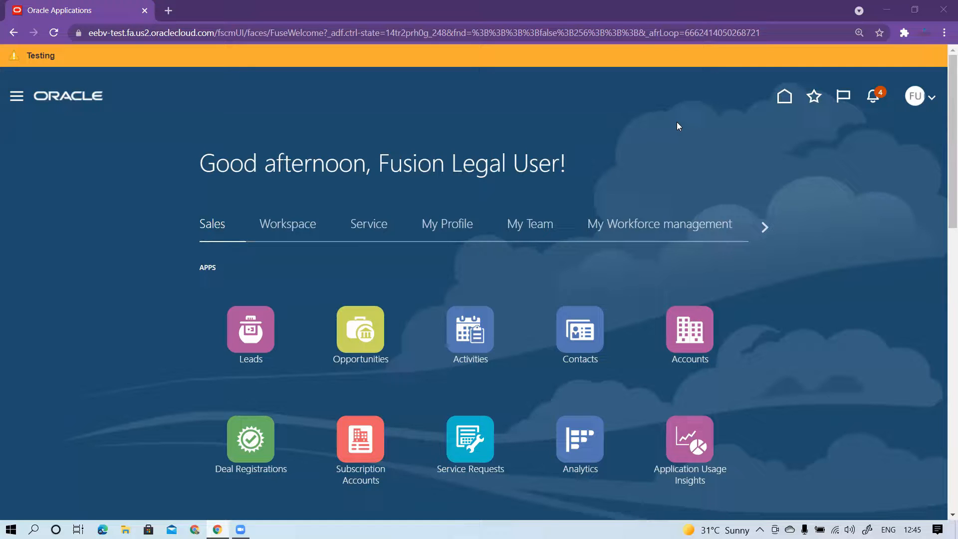
Go to the Reports and Analytics work area under Tools and open the BI catalog for browsing.
left_click(16, 96)
scroll(111, 269, "down", 14)
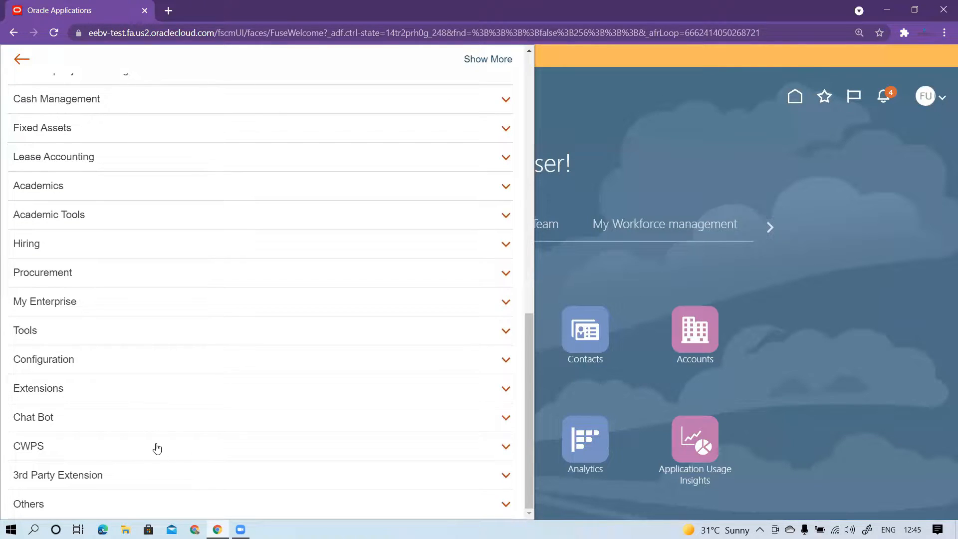
left_click(133, 339)
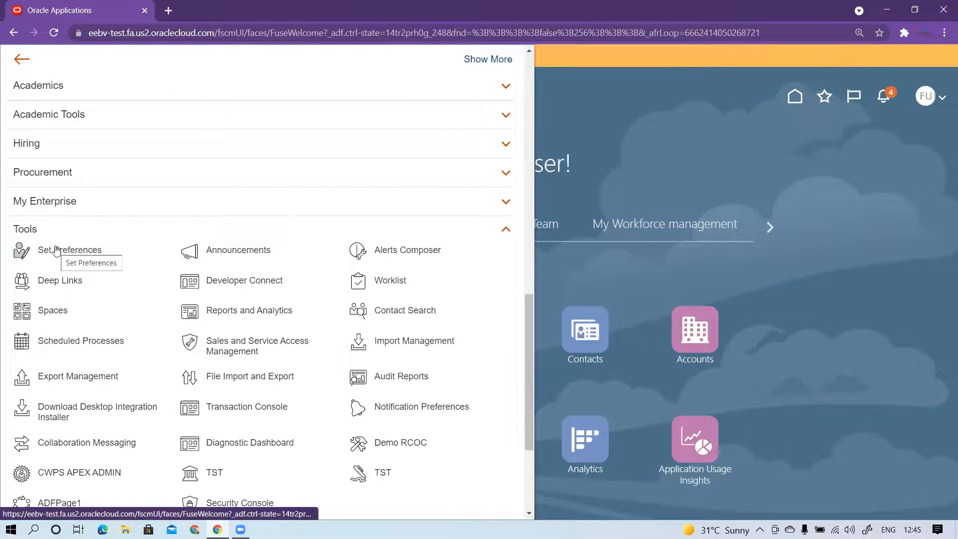
left_click(269, 312)
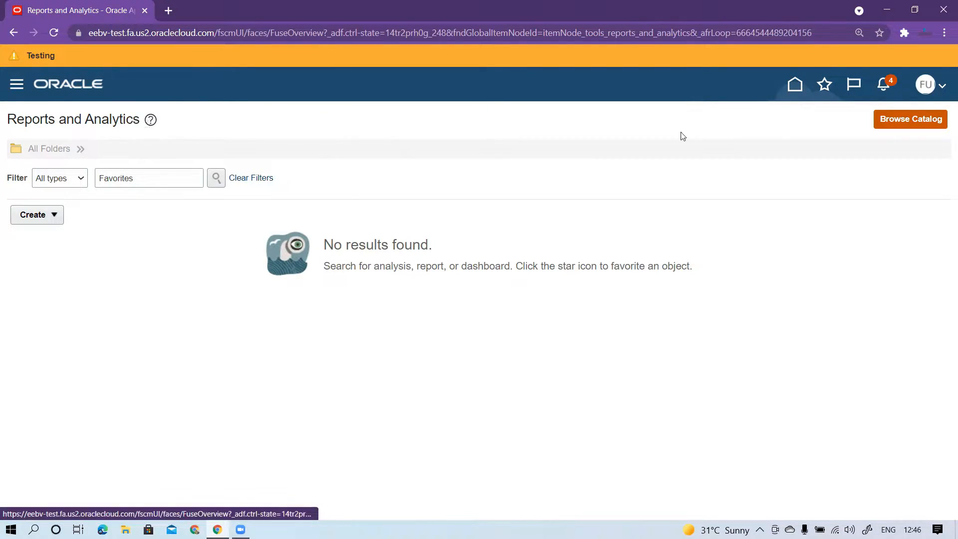
left_click(909, 122)
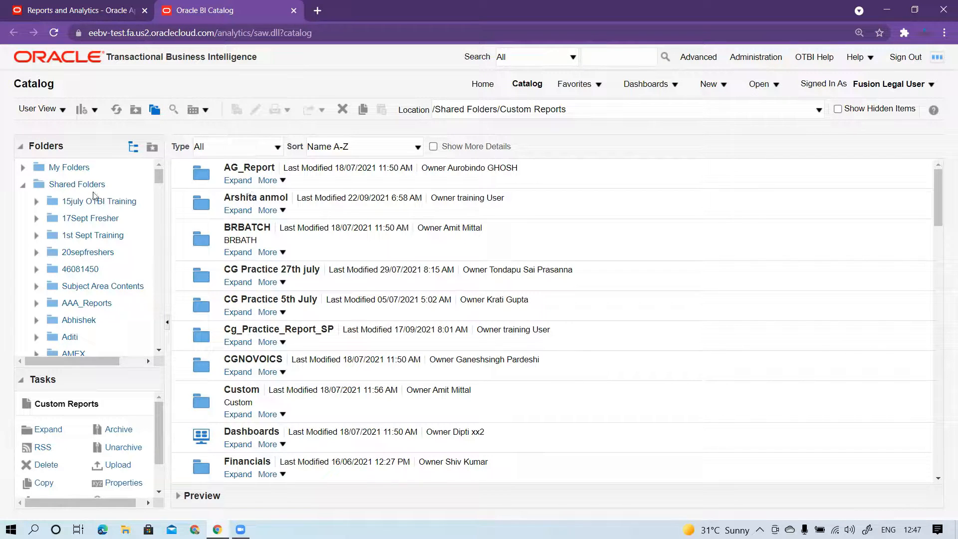
Open Custom_Folder inside Shared Folders in the catalog.
left_click(73, 188)
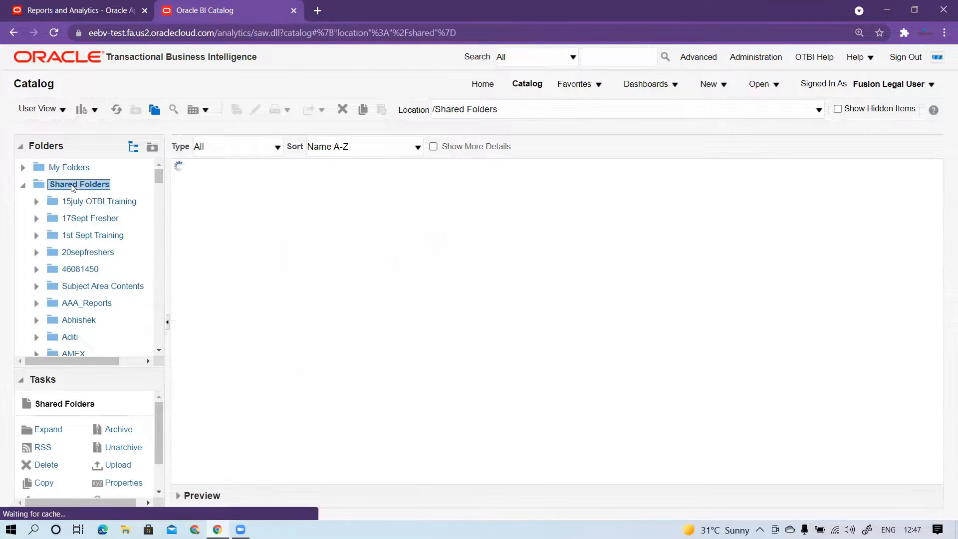
left_click(23, 186)
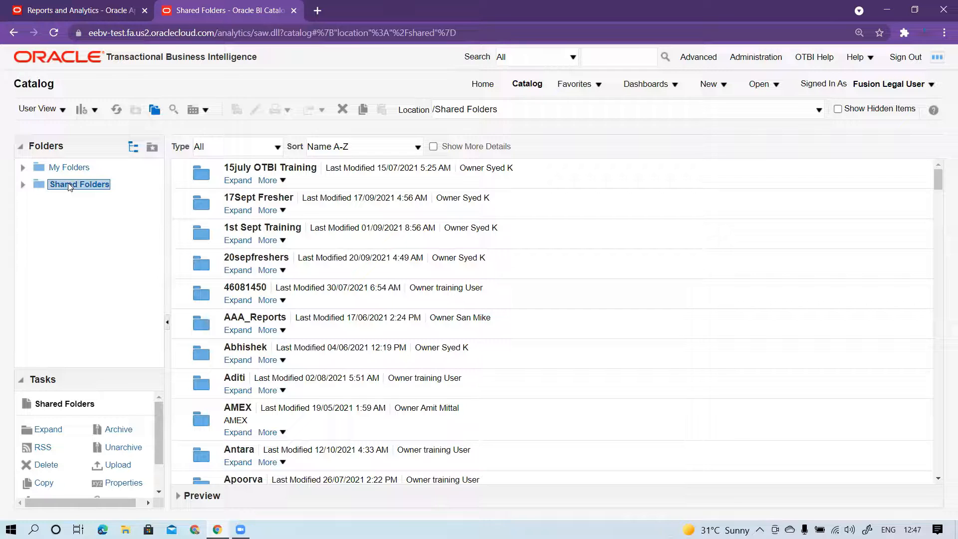
left_click(23, 184)
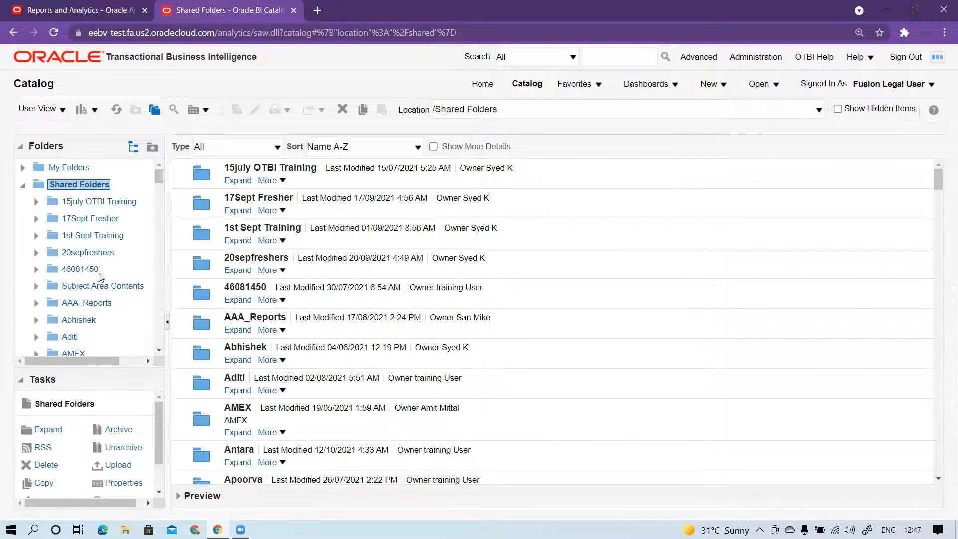
scroll(100, 274, "down", 10)
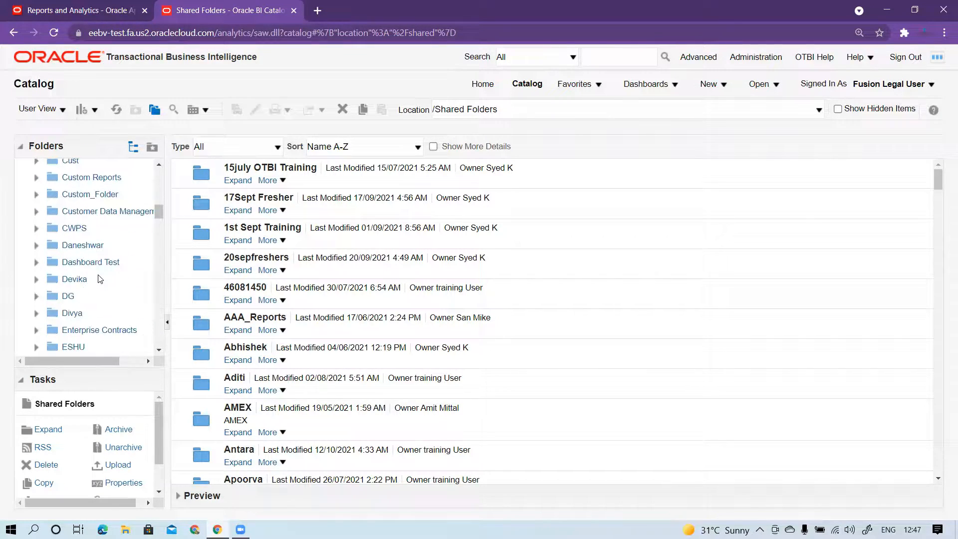
scroll(100, 279, "up", 3)
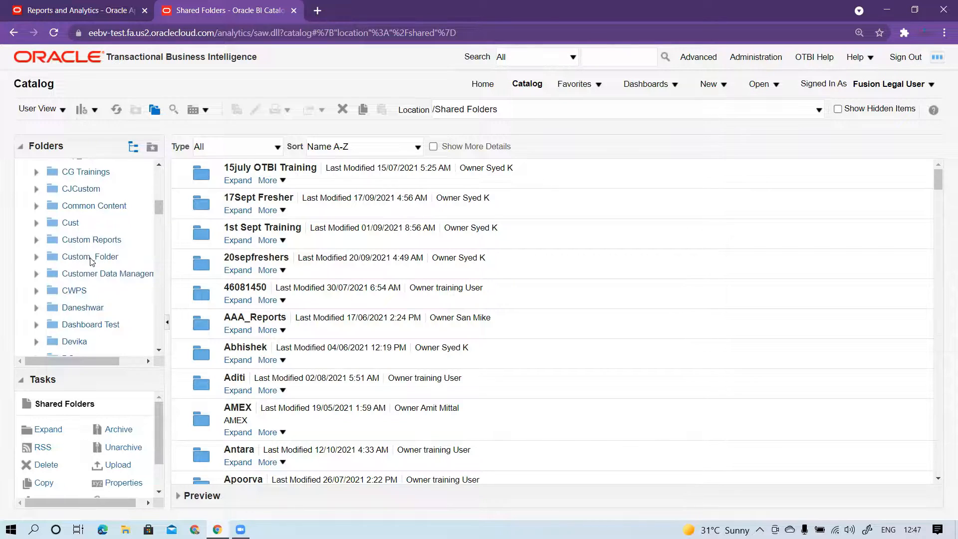
left_click(92, 257)
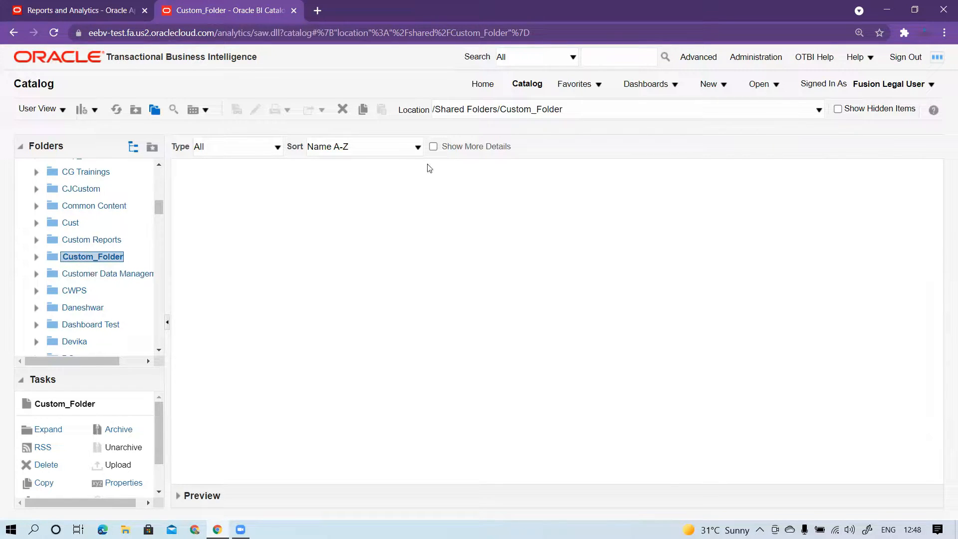
Create a new analysis based on the "Inventory - Inventory Balance Real Time" subject area.
left_click(716, 91)
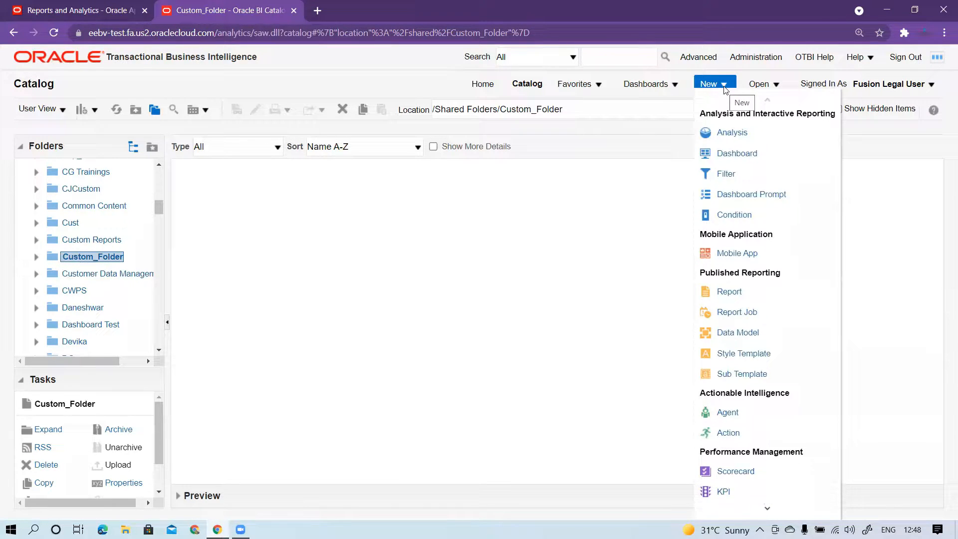
left_click(730, 135)
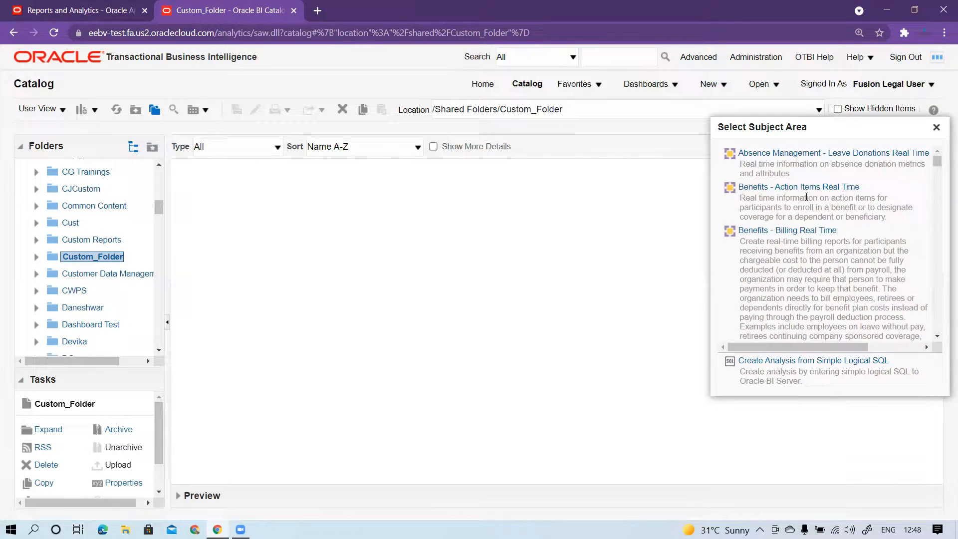
scroll(805, 196, "down", 10)
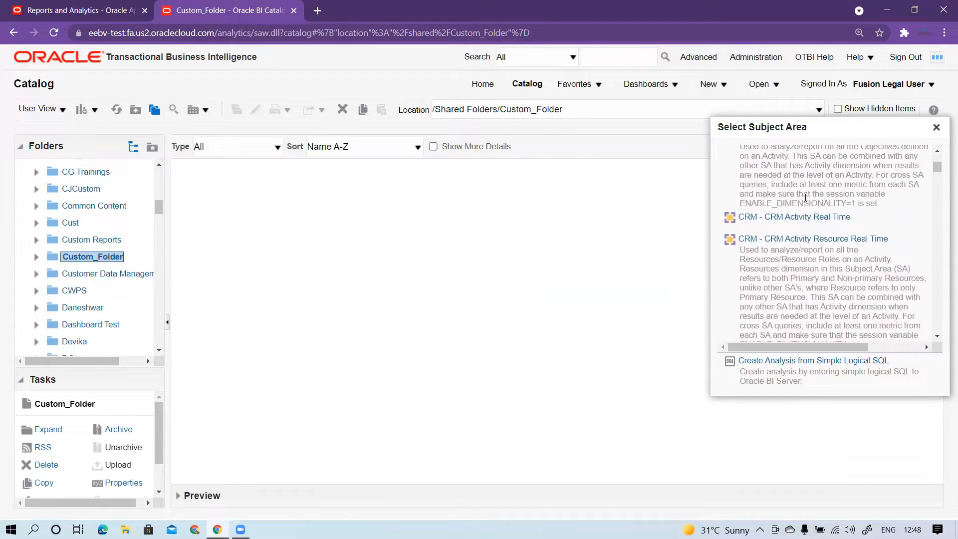
scroll(809, 217, "down", 15)
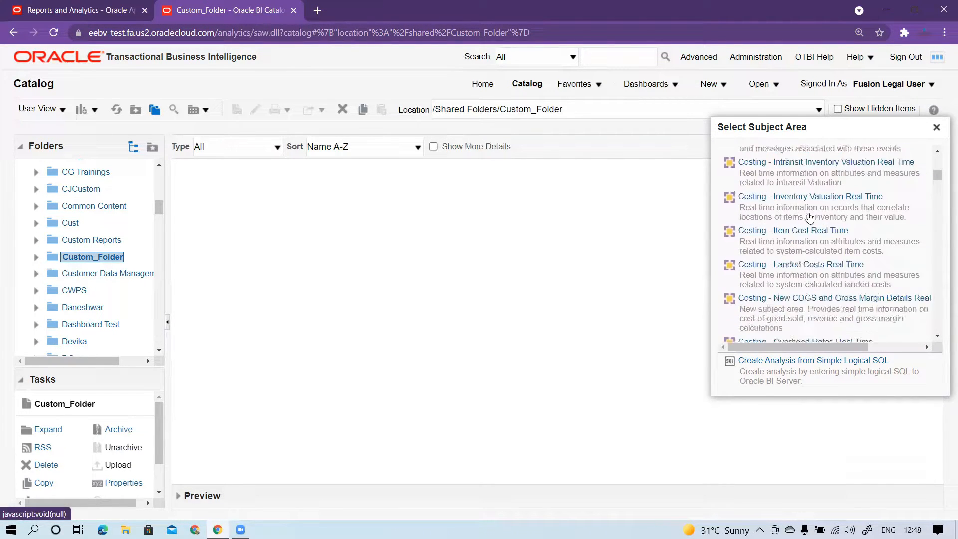
scroll(809, 218, "down", 3)
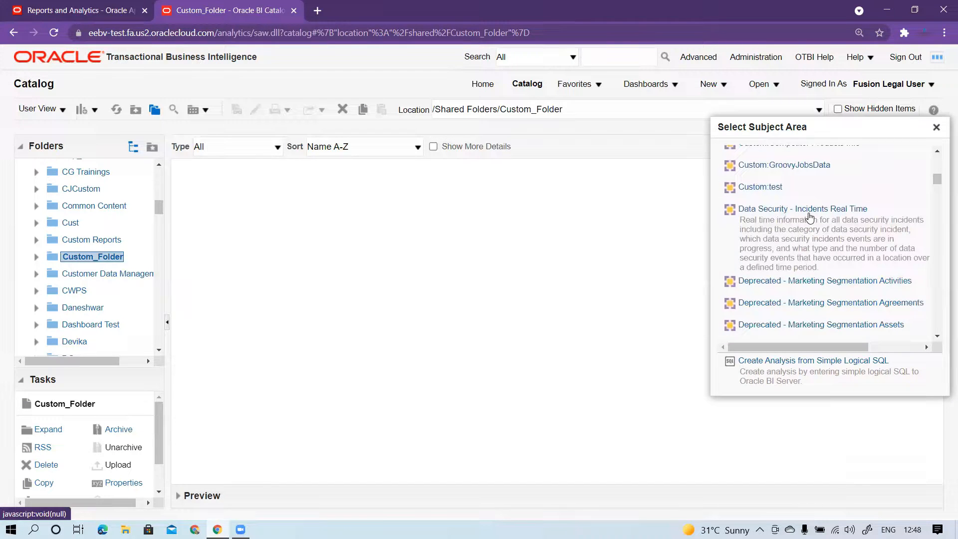
scroll(809, 218, "down", 3)
scroll(810, 218, "down", 15)
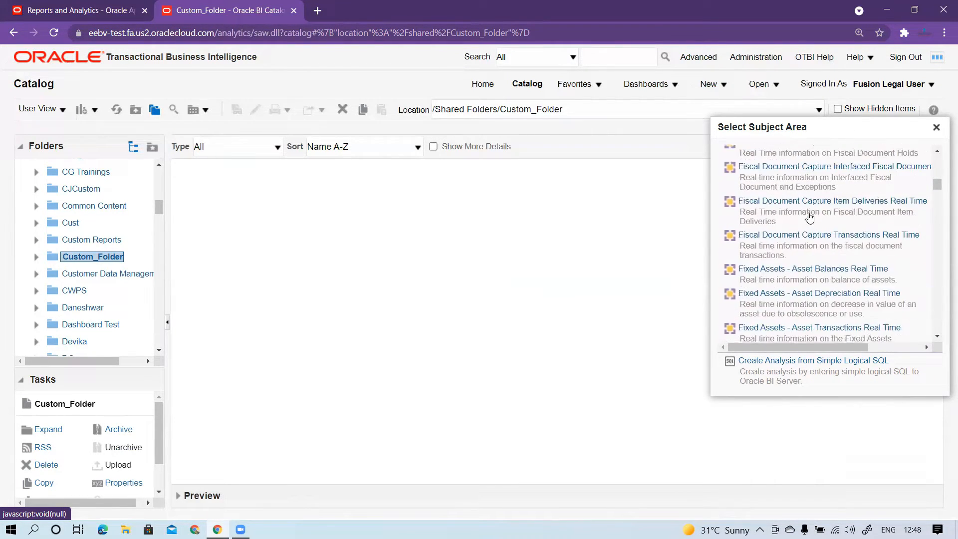
scroll(809, 217, "down", 9)
scroll(810, 214, "down", 20)
scroll(810, 213, "up", 10)
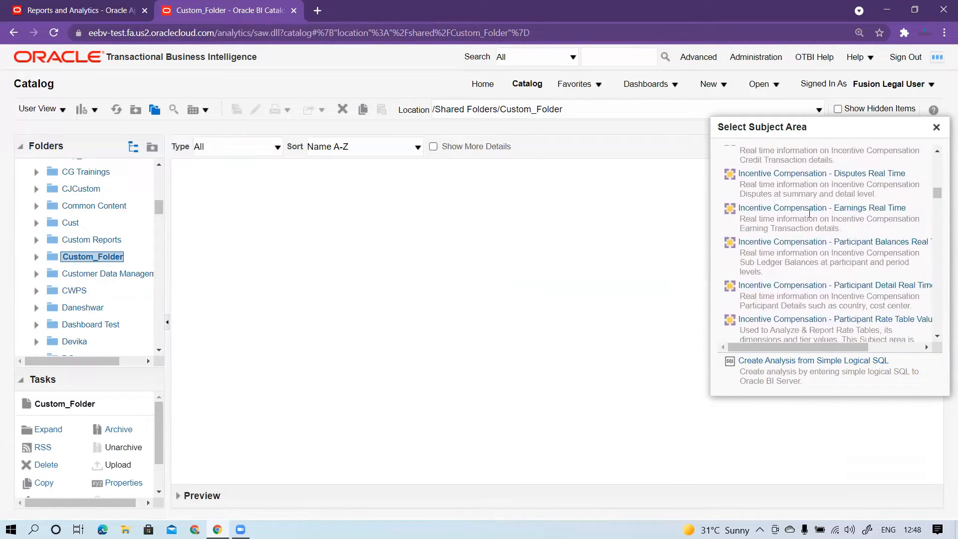
scroll(810, 215, "down", 10)
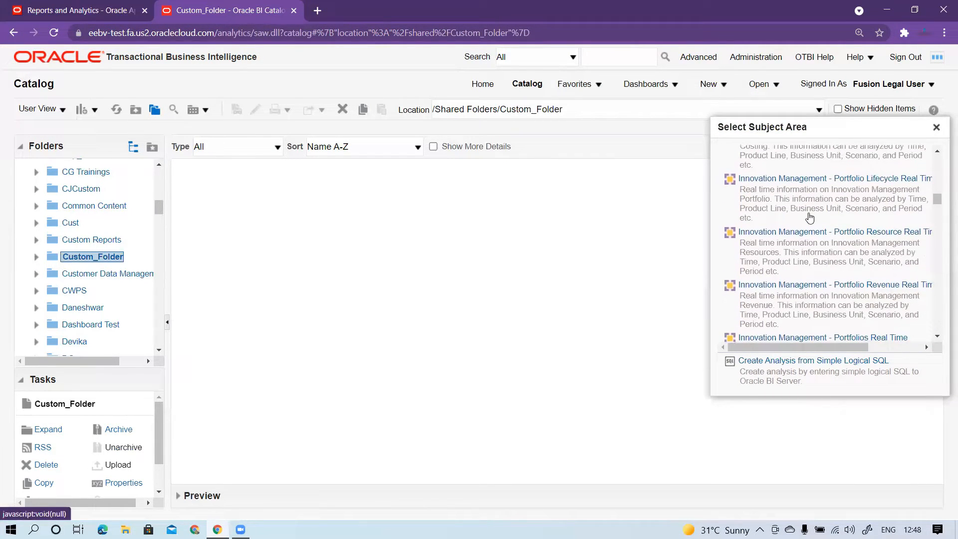
scroll(809, 218, "down", 10)
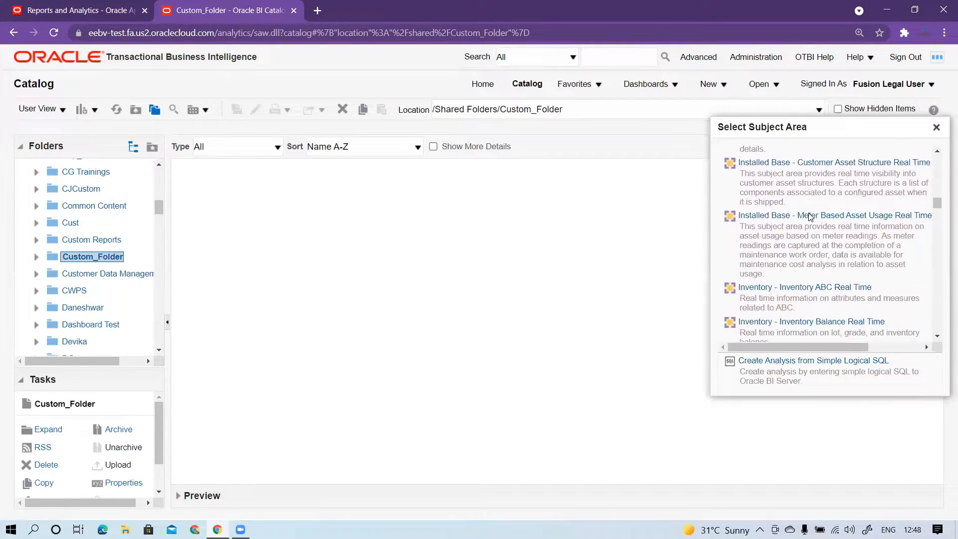
scroll(809, 218, "down", 3)
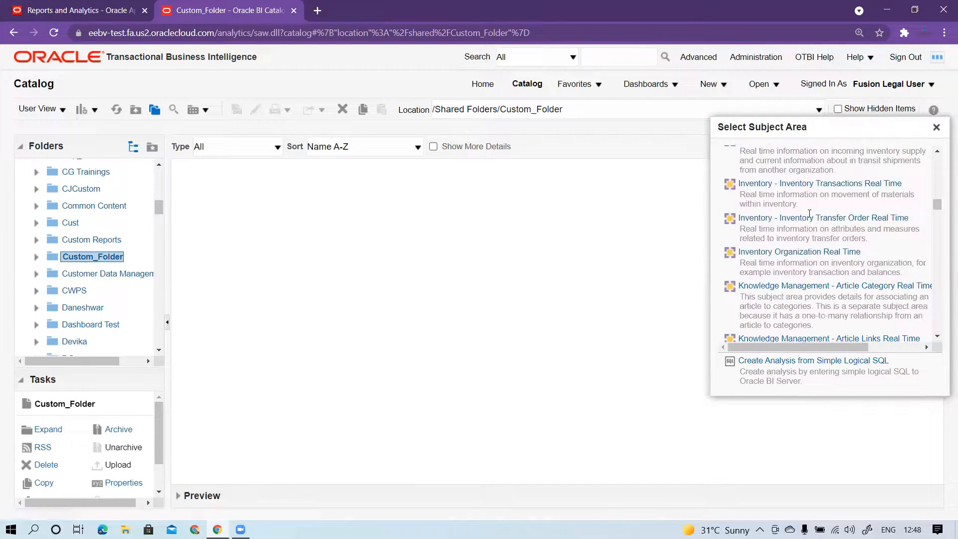
scroll(808, 244, "up", 6)
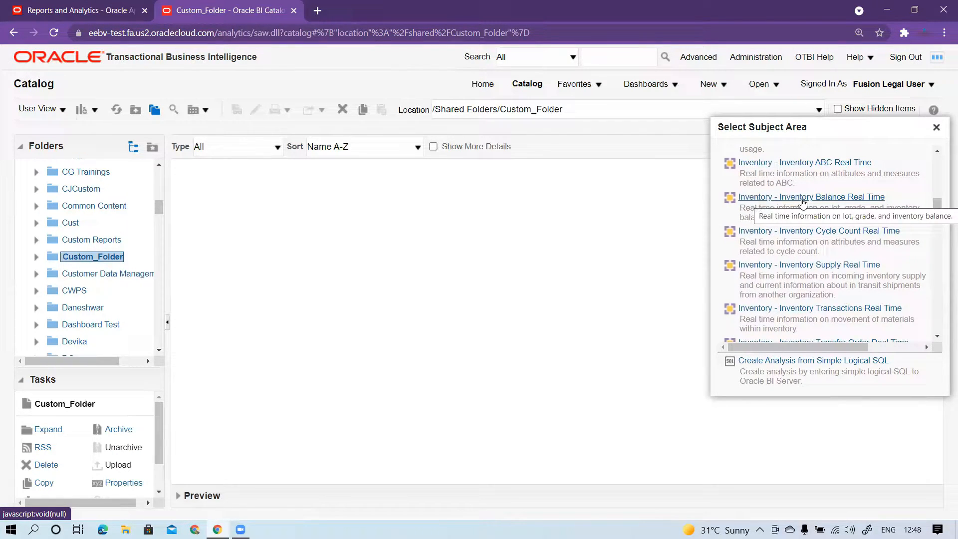
left_click(839, 198)
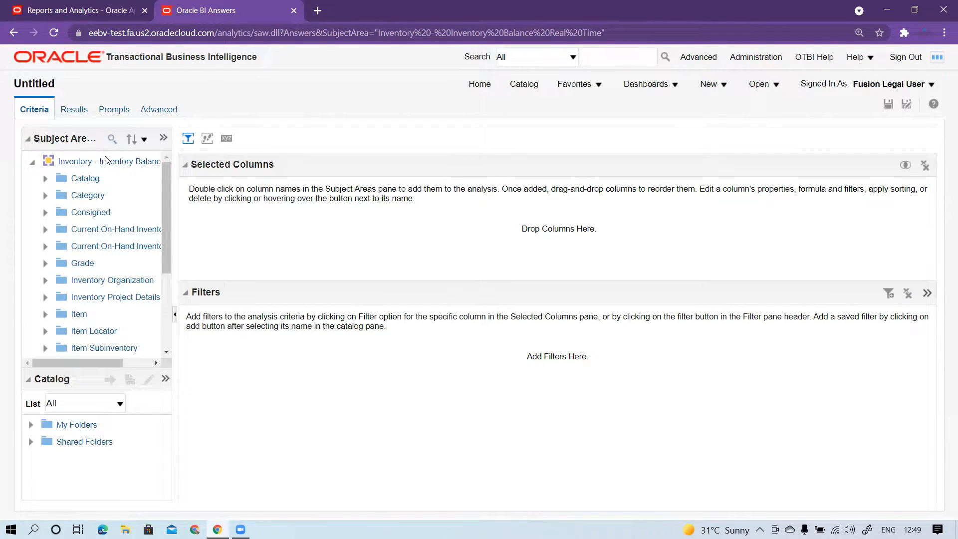
Add the Inventory Organization Code column from the Inventory Organization folder to the analysis's selected columns.
mouse_move(106, 163)
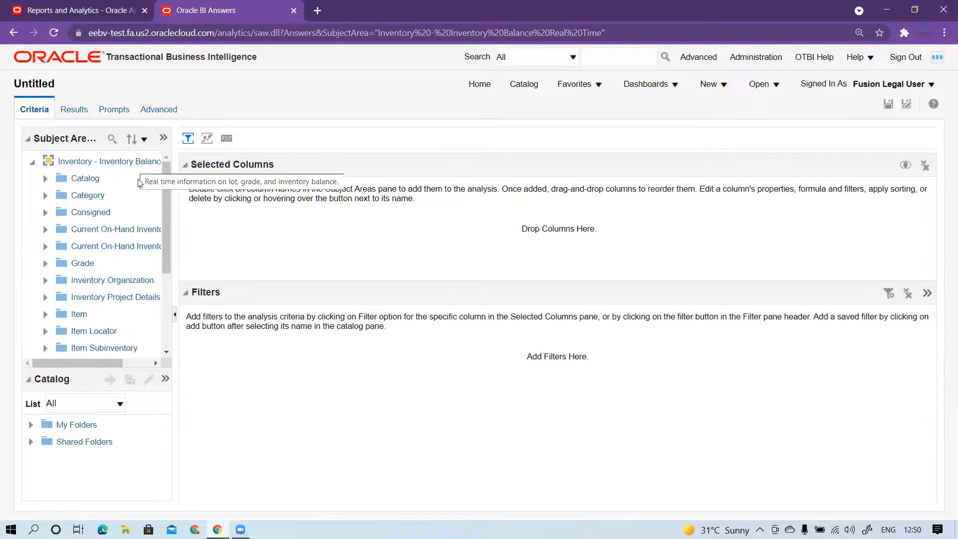
left_click(44, 281)
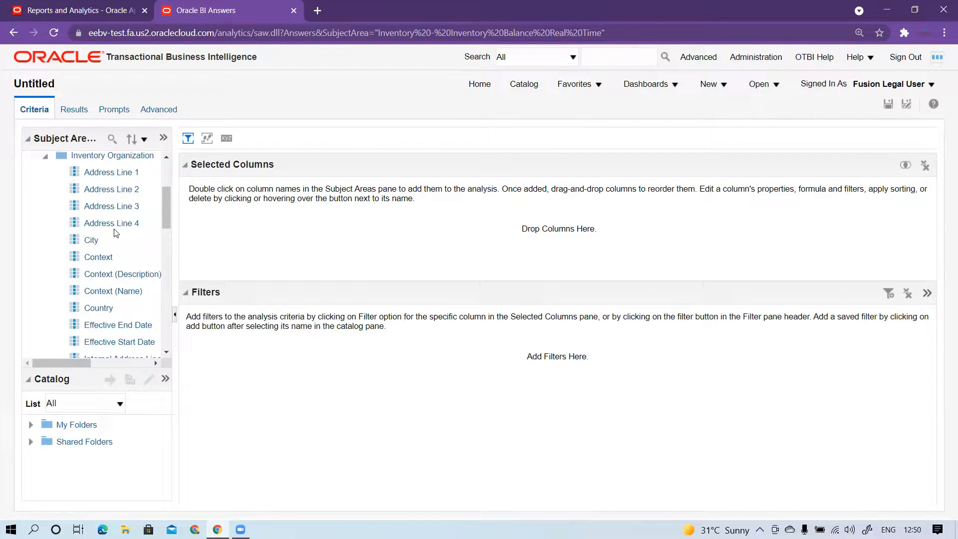
scroll(109, 248, "down", 3)
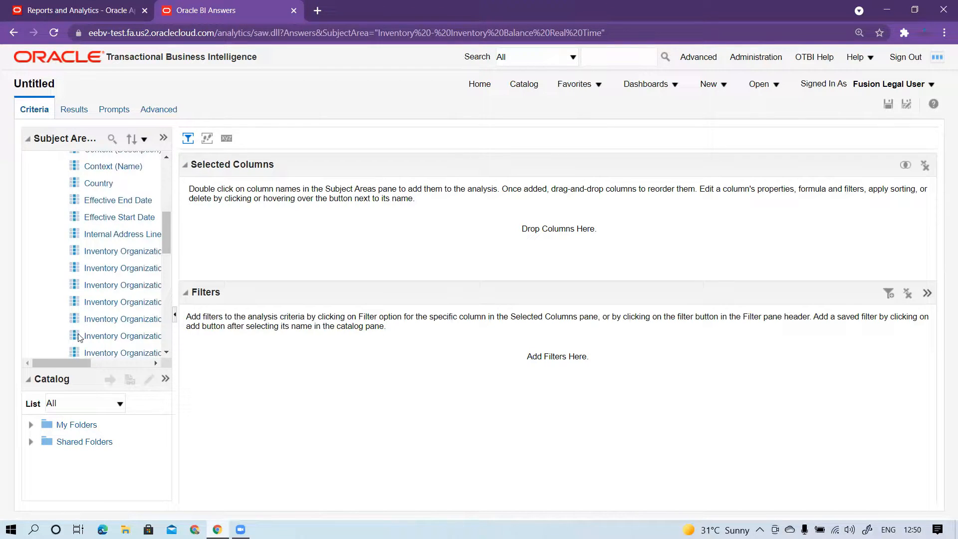
left_click_drag(72, 361, 103, 366)
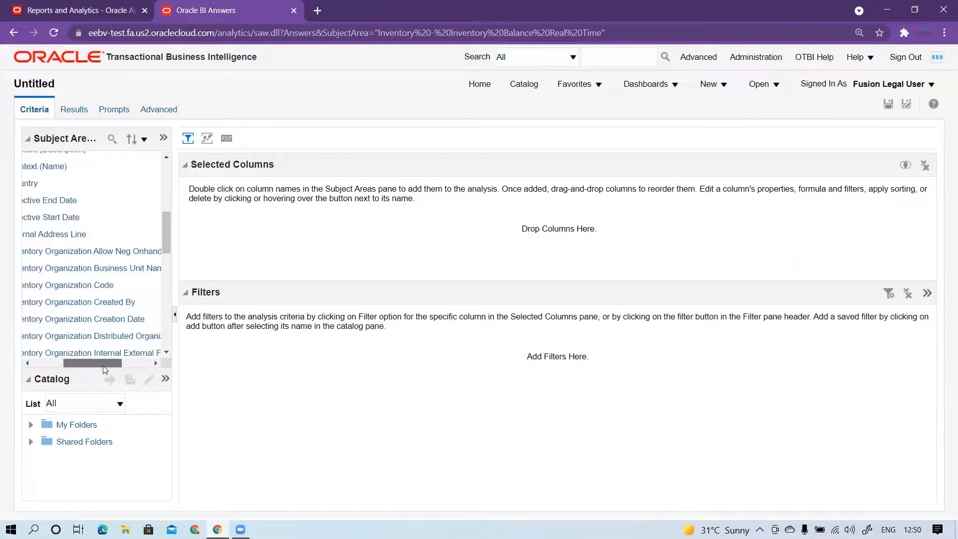
left_click(80, 285)
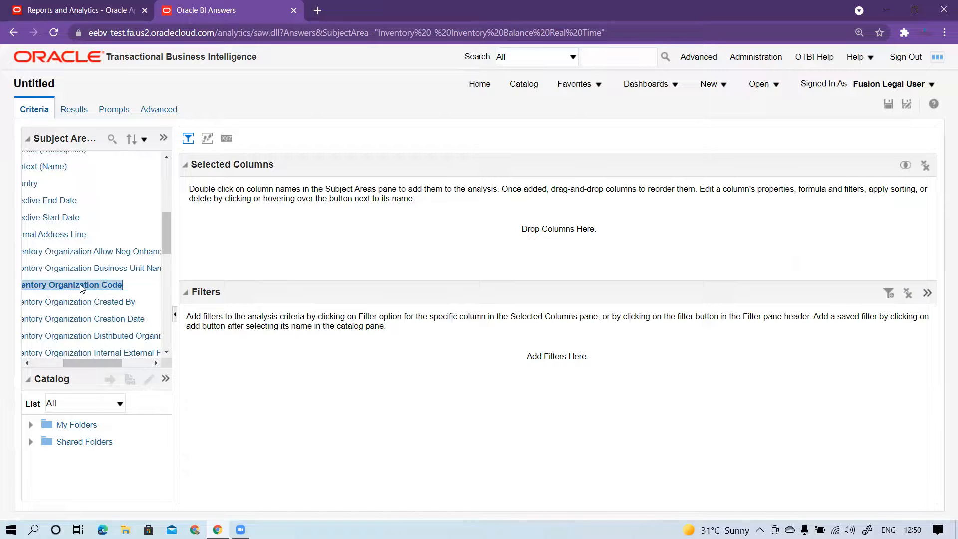
mouse_move(83, 290)
left_mouse_down()
mouse_move(206, 233)
mouse_move(196, 225)
mouse_move(82, 291)
left_mouse_up()
left_click_drag(99, 361, 84, 361)
left_click_drag(87, 292, 214, 212)
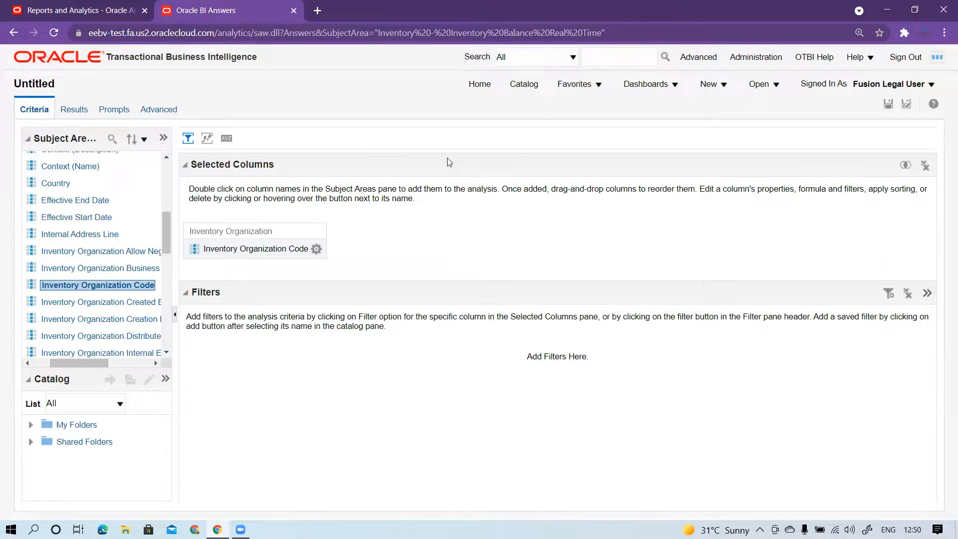
Add the Inventory Organization Business Unit Name column ahead of Inventory Organization Code in the selected columns.
left_click(316, 249)
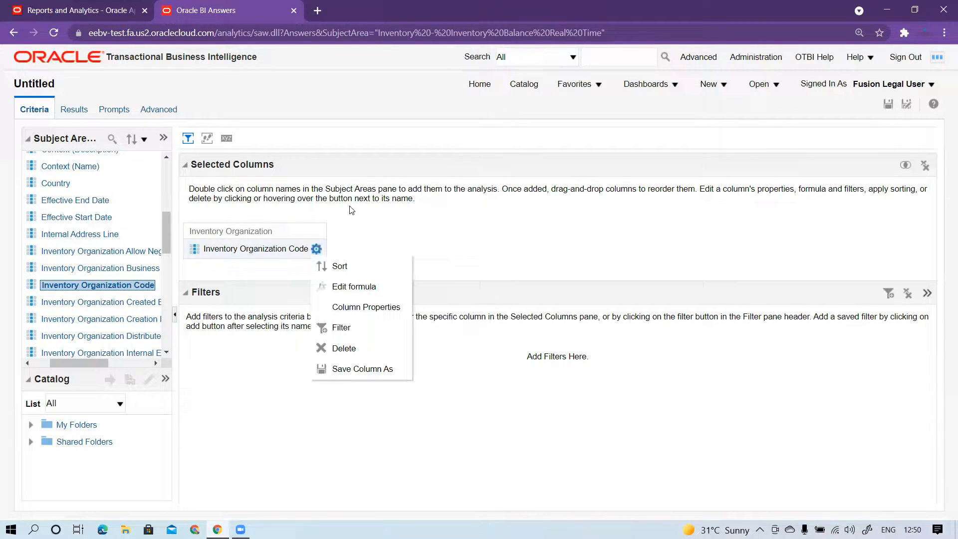
mouse_move(81, 363)
left_mouse_down()
mouse_move(109, 367)
mouse_move(92, 366)
left_mouse_up()
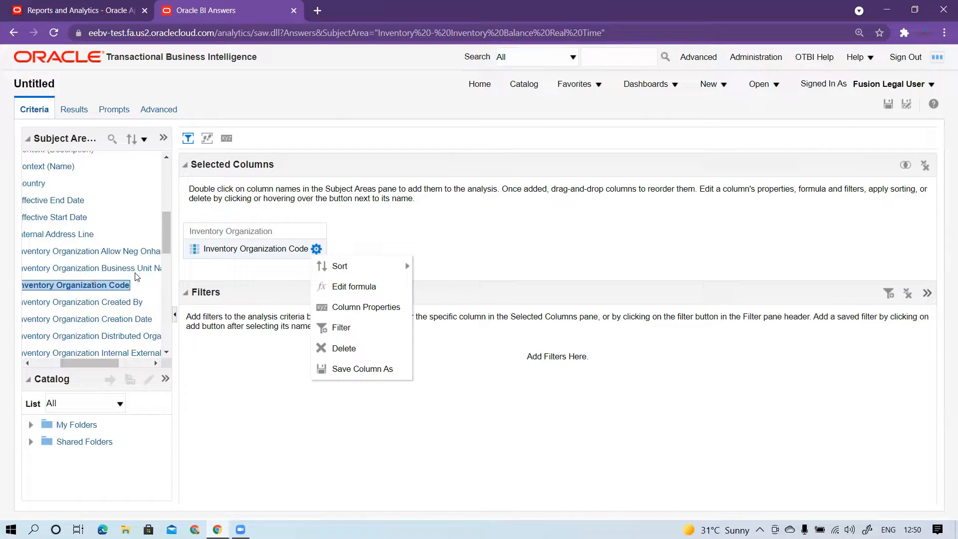
left_click_drag(129, 272, 185, 245)
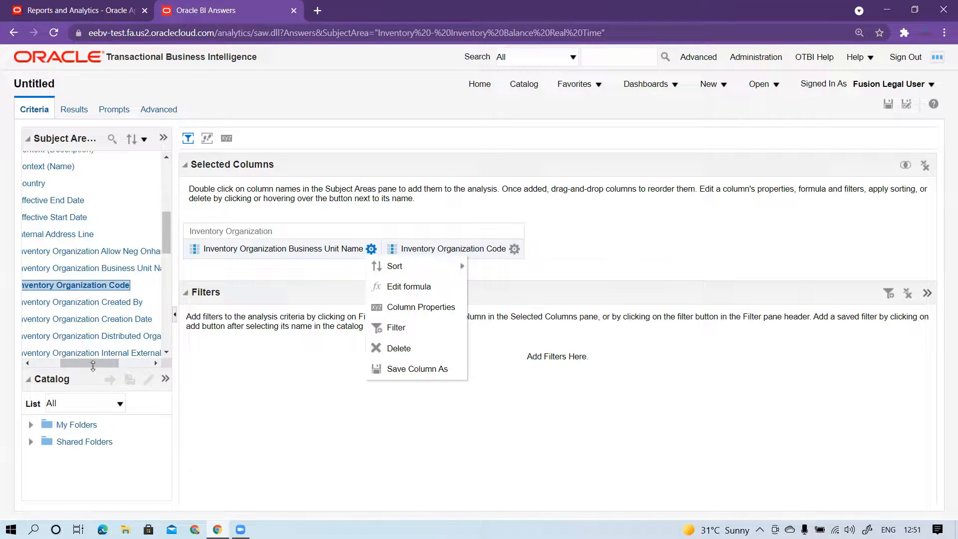
Add the Inventory Organization Name column after Inventory Organization Code, and collapse the Inventory Organization folder.
scroll(93, 328, "down", 3)
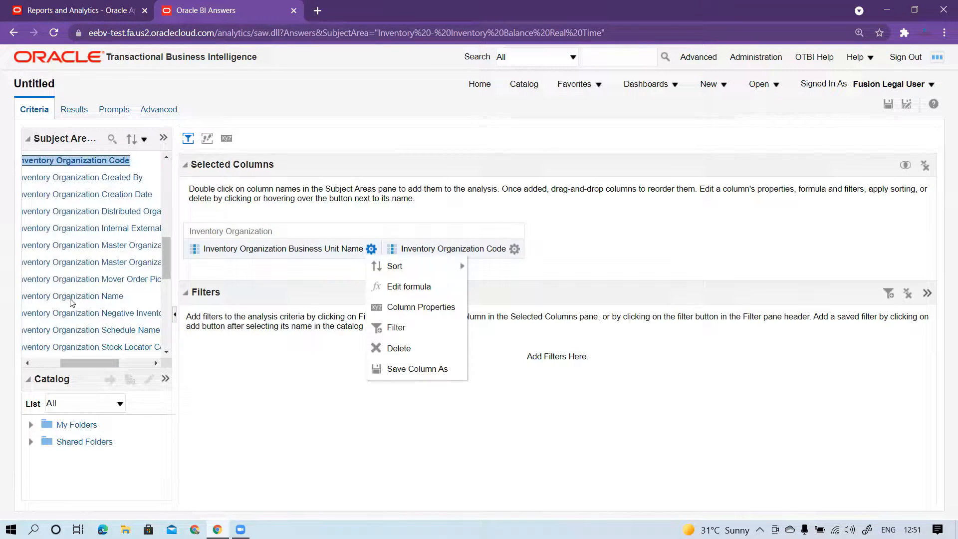
left_click_drag(70, 301, 536, 250)
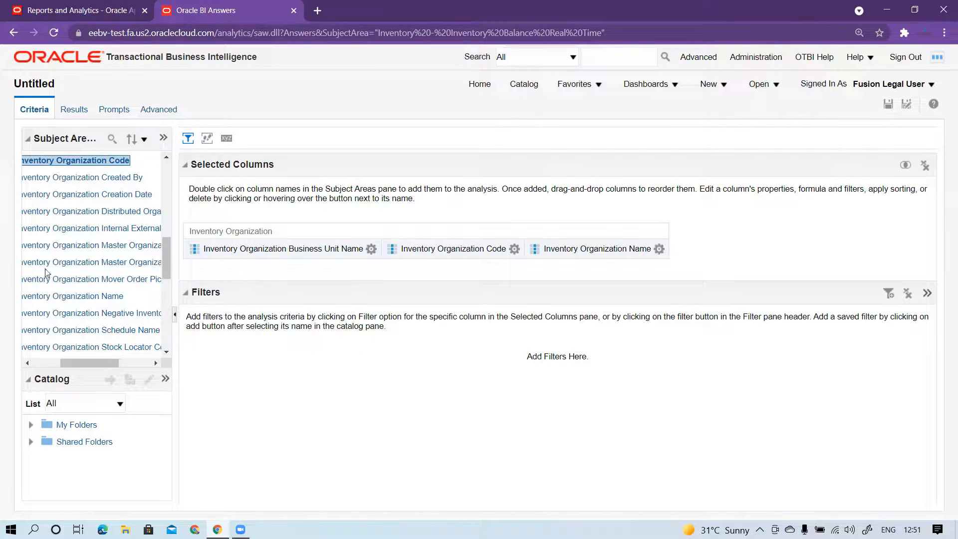
left_click_drag(92, 364, 64, 364)
scroll(50, 280, "up", 10)
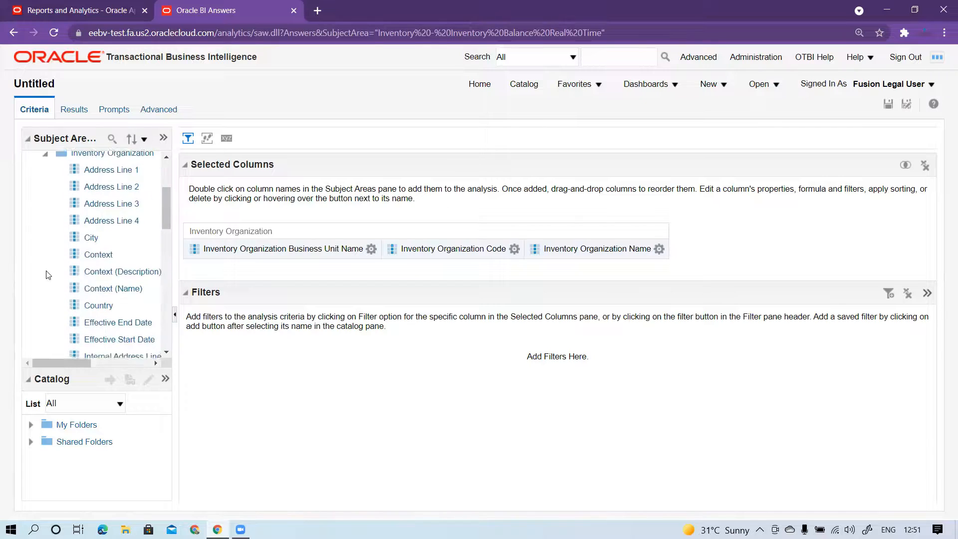
left_click(45, 283)
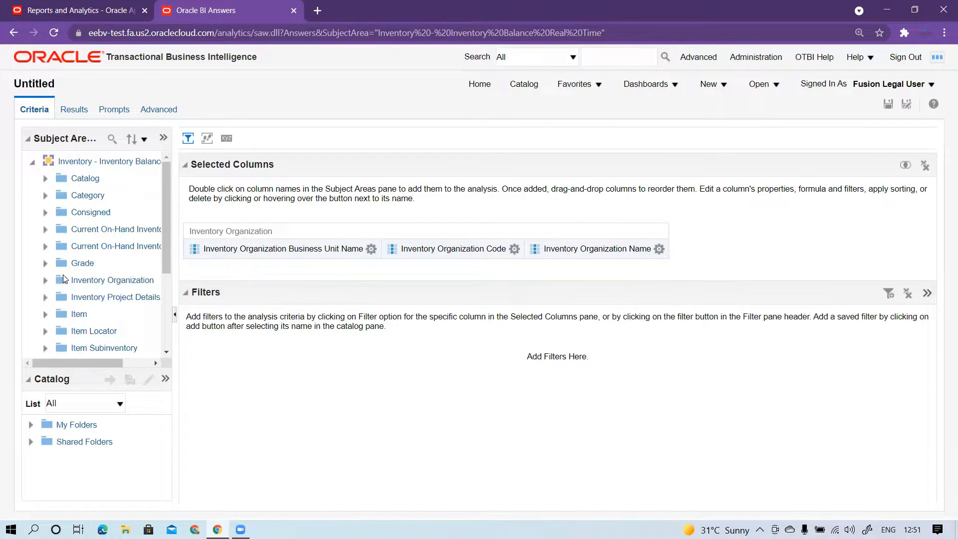
Add the Item Name column from the Item folder's Main subfolder after Inventory Organization Name, and collapse the Item folder.
scroll(62, 275, "down", 3)
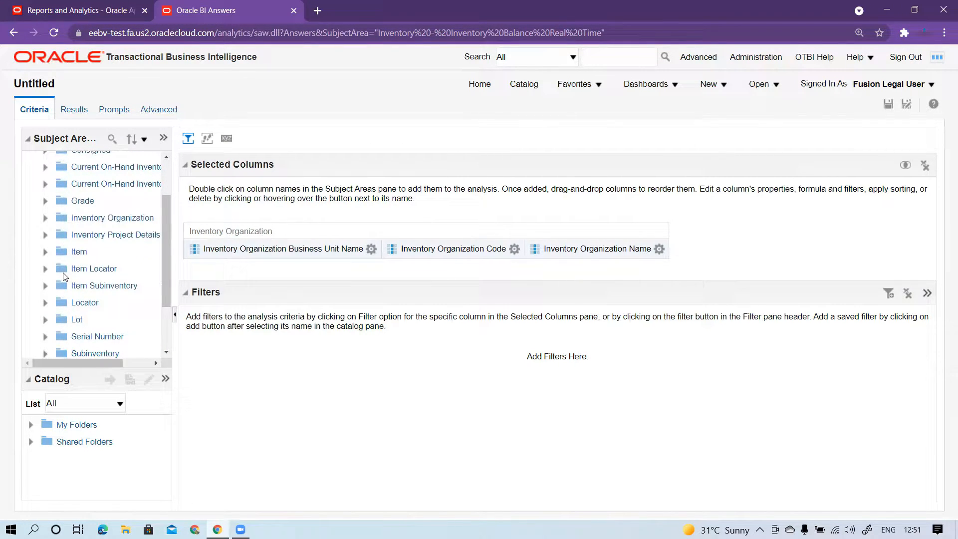
left_click(45, 253)
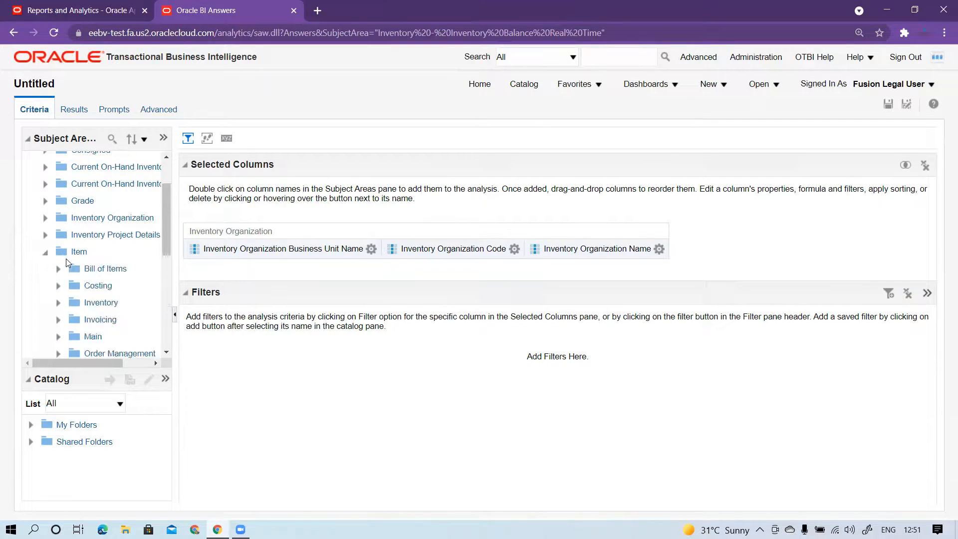
scroll(72, 272, "down", 1)
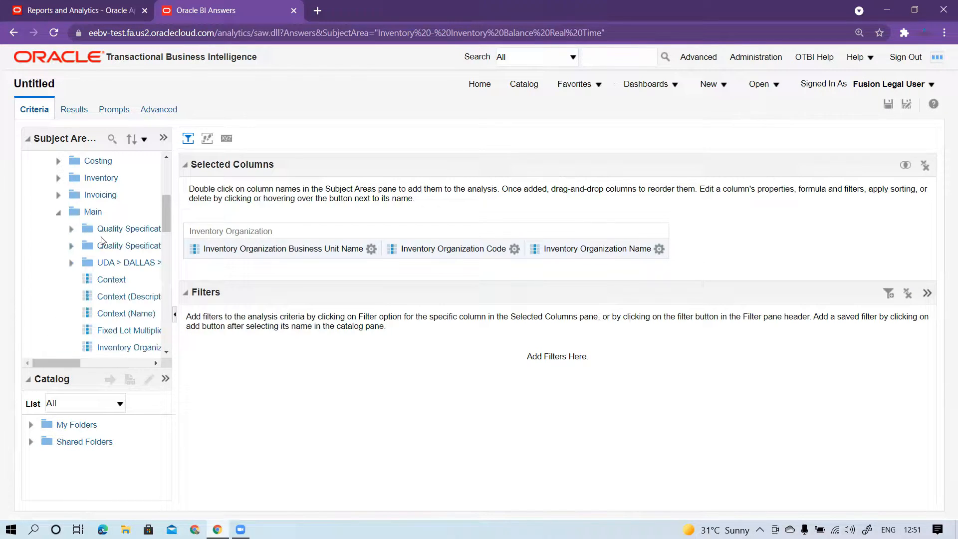
left_click(71, 264)
scroll(98, 287, "down", 5)
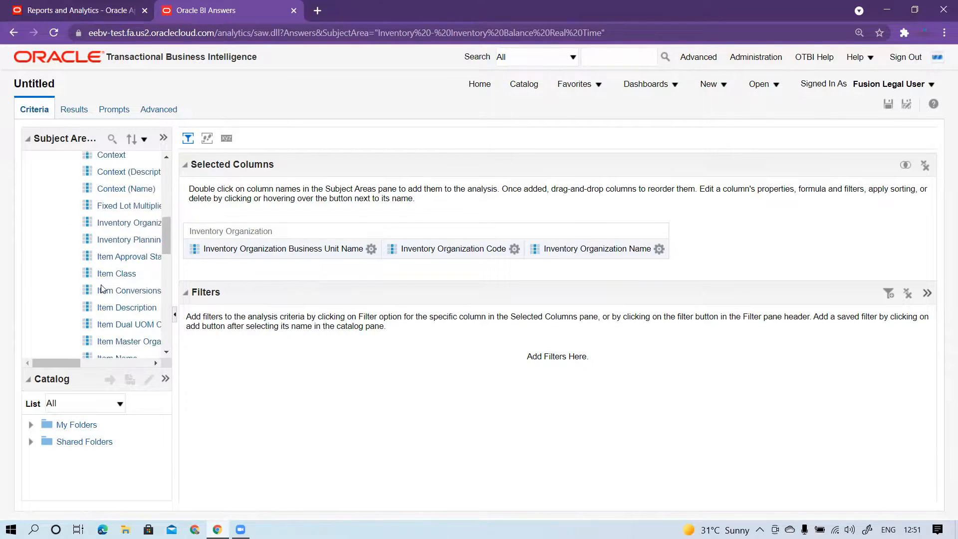
left_click_drag(110, 298, 702, 243)
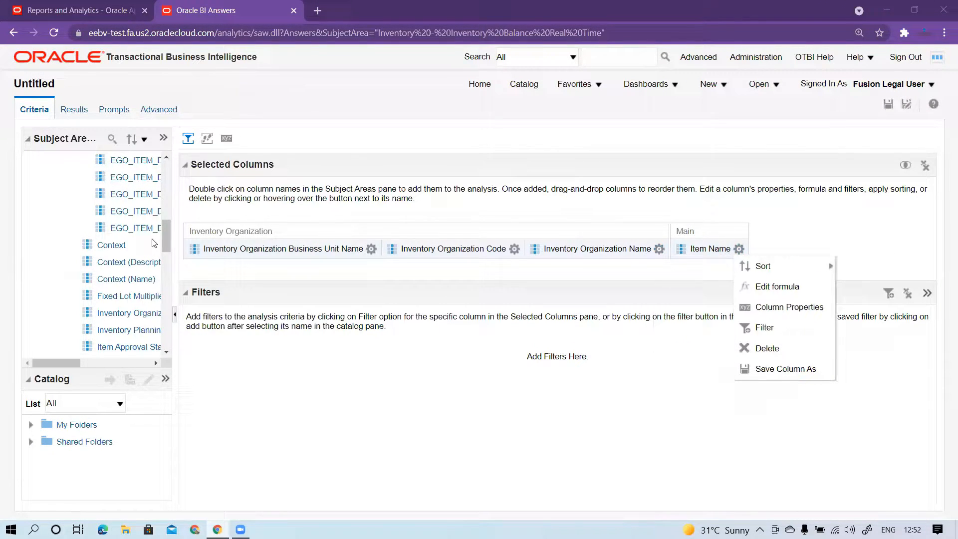
scroll(133, 230, "up", 5)
left_click(45, 251)
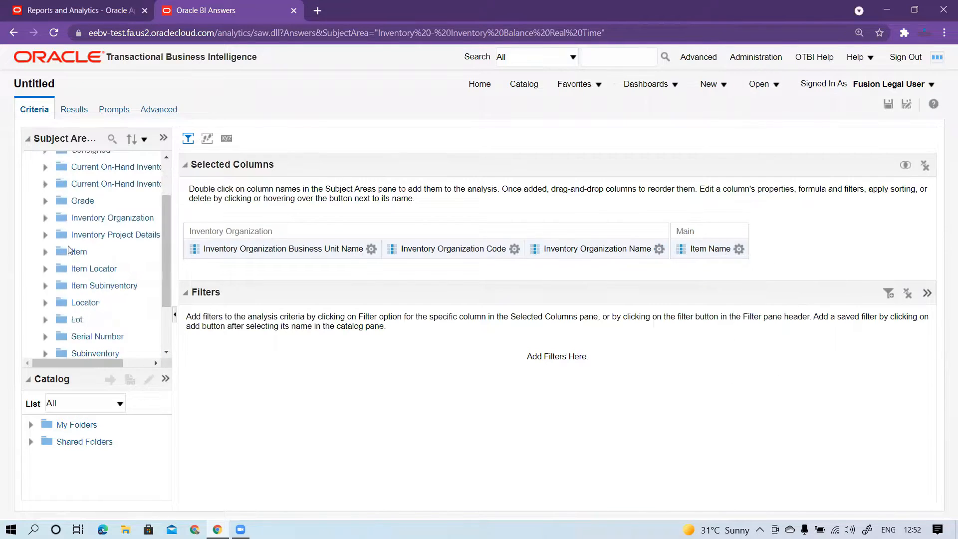
Add the Subinventory and Description columns from the Subinventory folder, in that order, after Item Name, and collapse the folder.
scroll(83, 236, "down", 3)
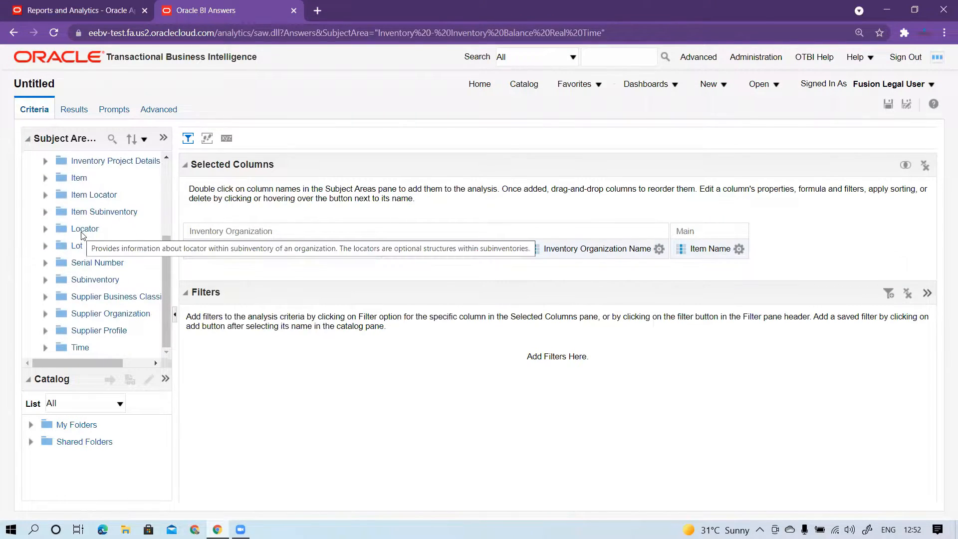
left_click(45, 280)
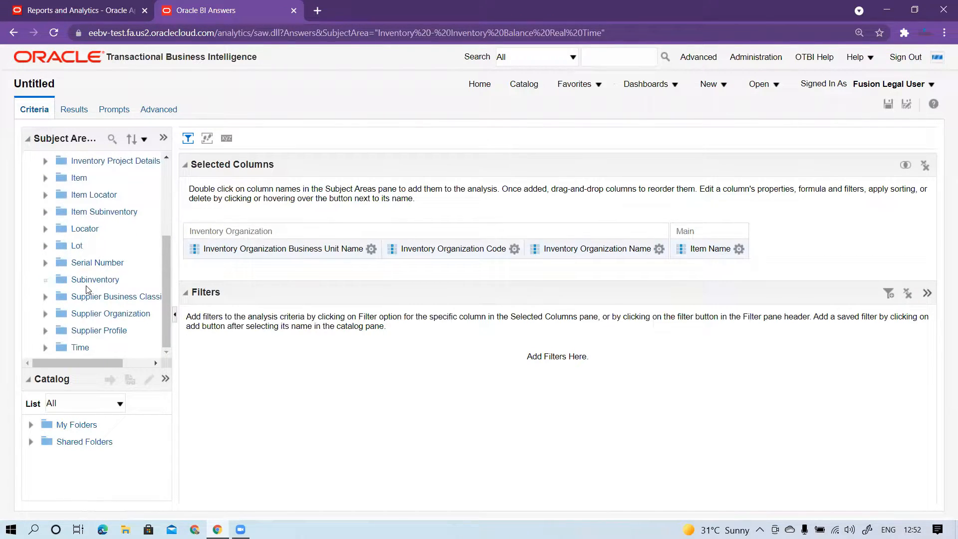
scroll(106, 293, "down", 2)
scroll(106, 293, "down", 2)
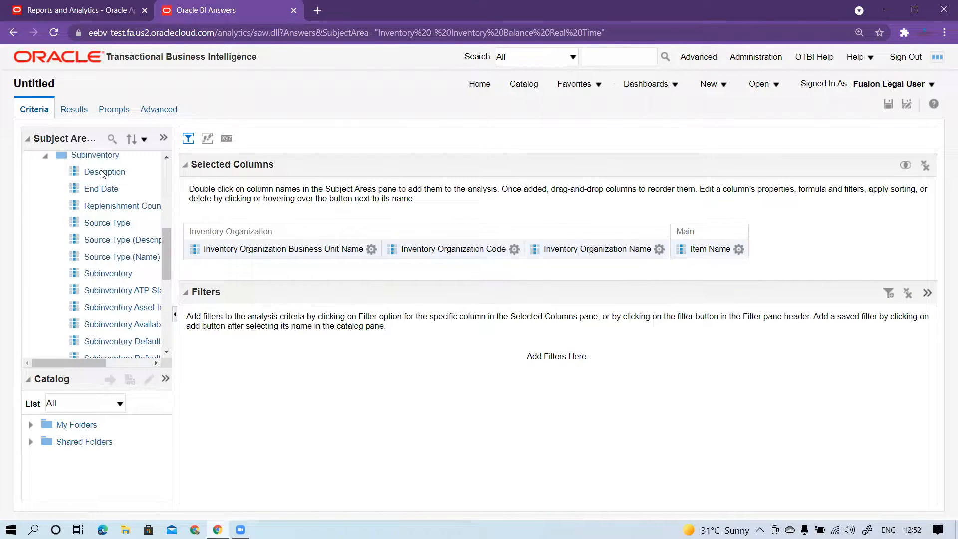
left_click_drag(102, 174, 754, 249)
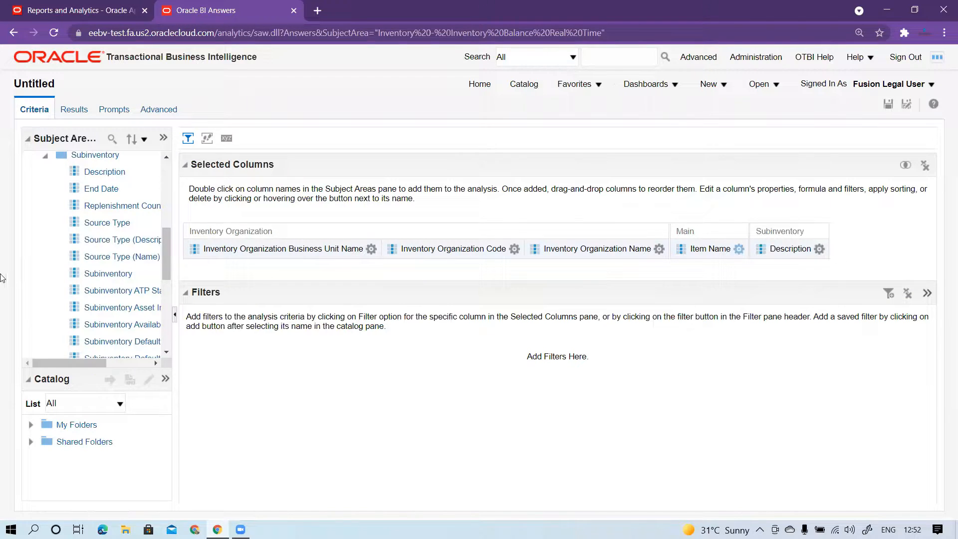
left_click_drag(105, 278, 742, 249)
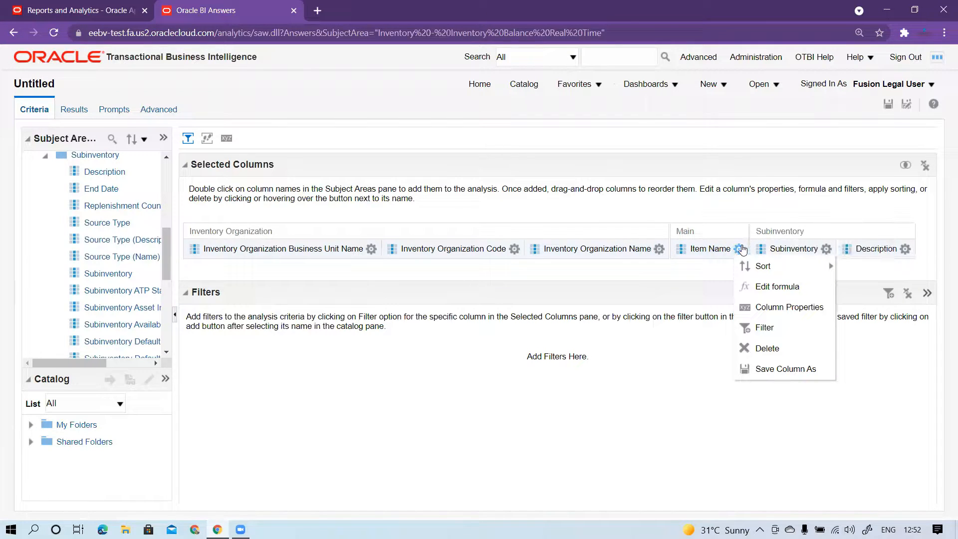
scroll(32, 222, "up", 3)
left_click(45, 280)
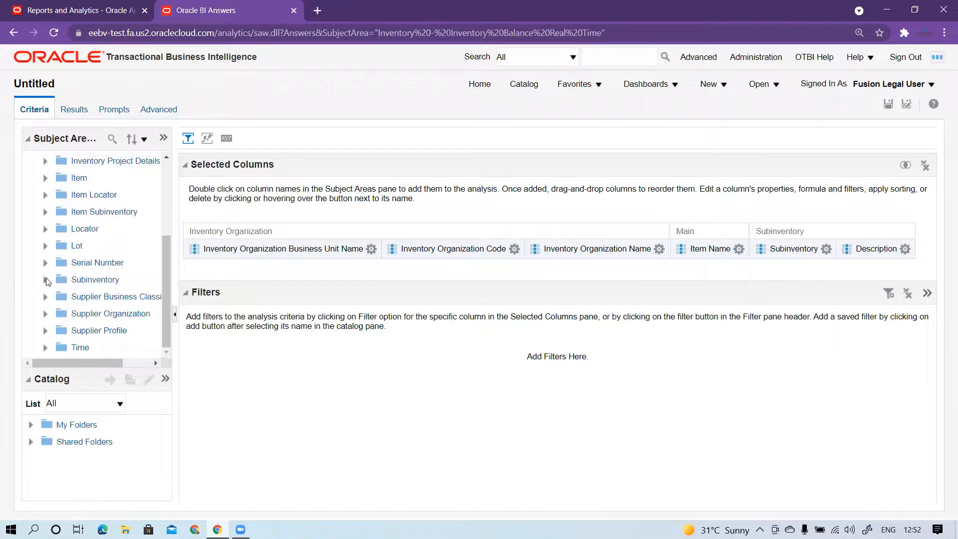
Expand the Lot folder, add the Description column from the Locator folder after the Subinventory columns, and collapse Locator.
left_click(45, 245)
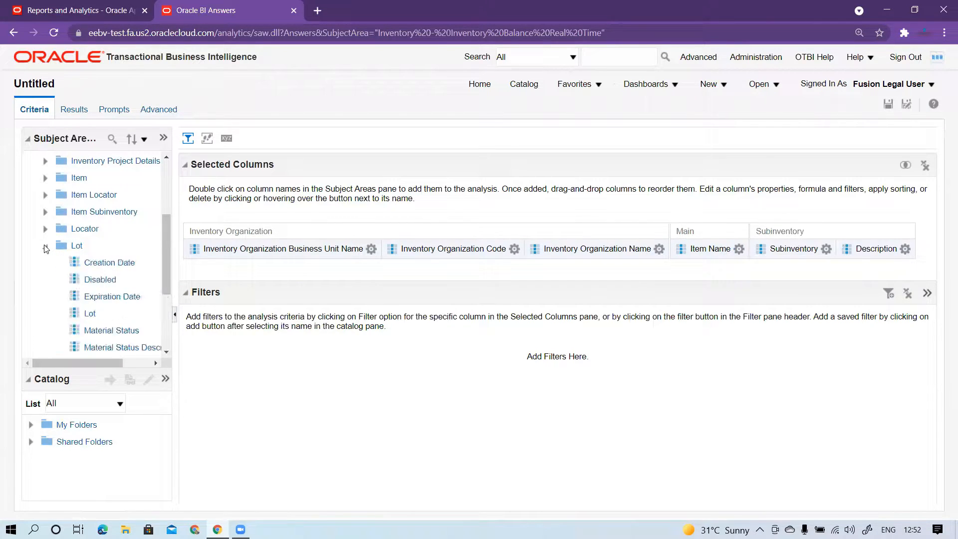
left_click(46, 230)
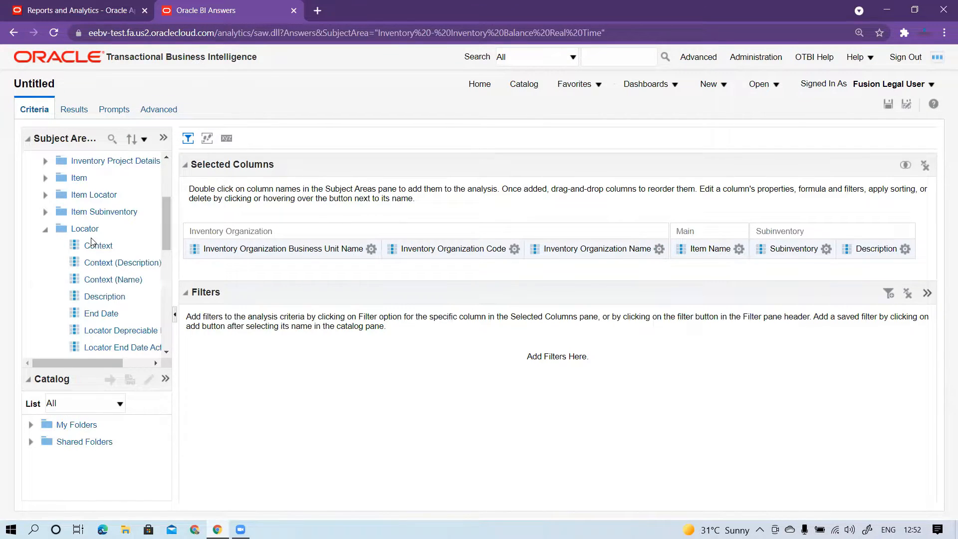
scroll(97, 251, "down", 8)
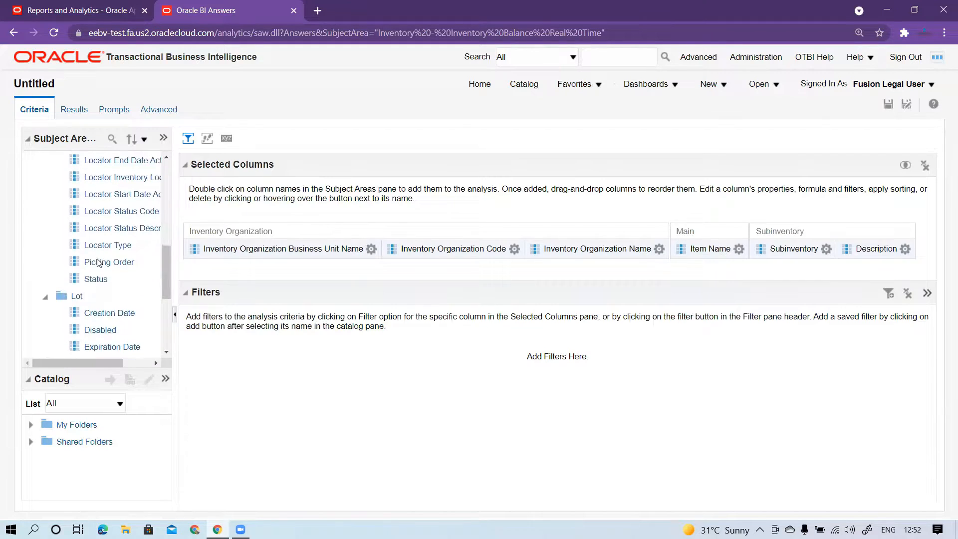
scroll(100, 266, "up", 5)
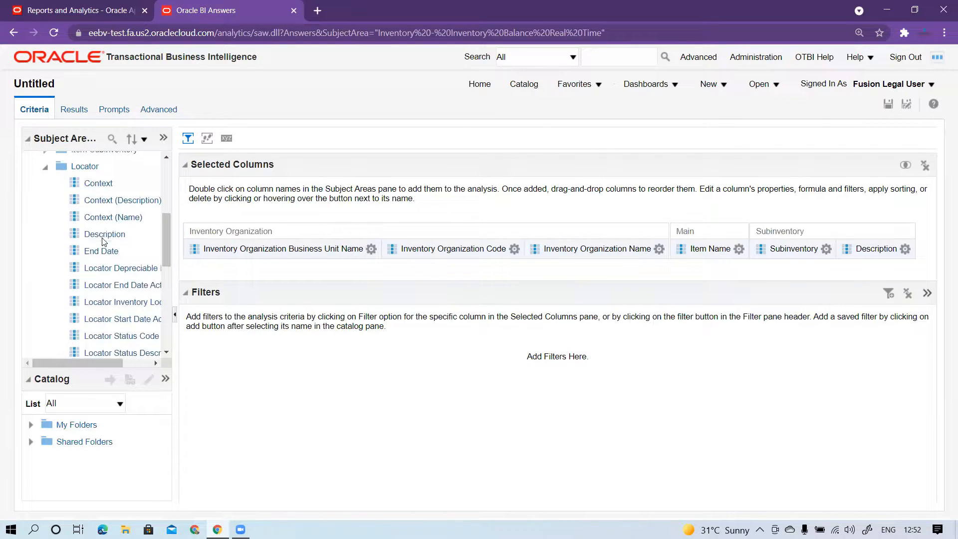
left_click_drag(104, 237, 916, 248)
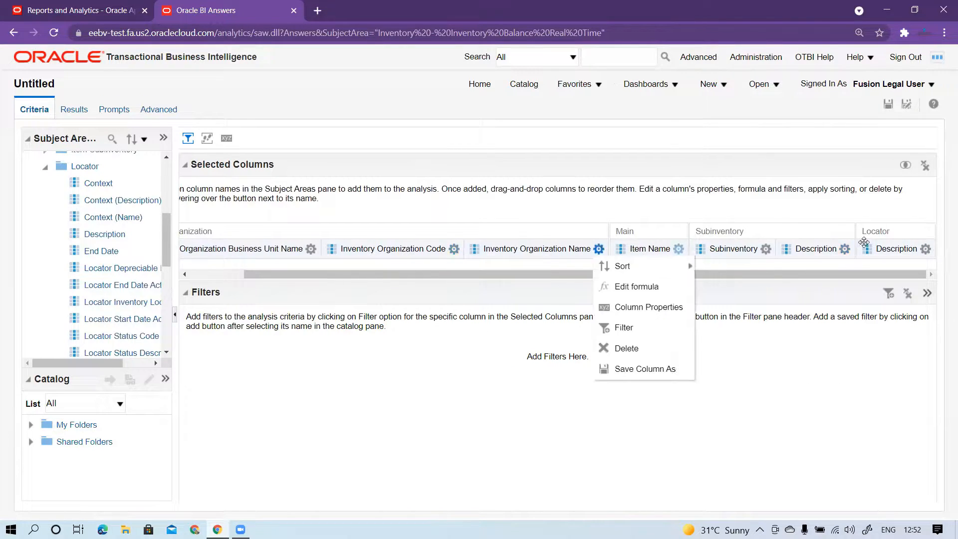
left_click(46, 169)
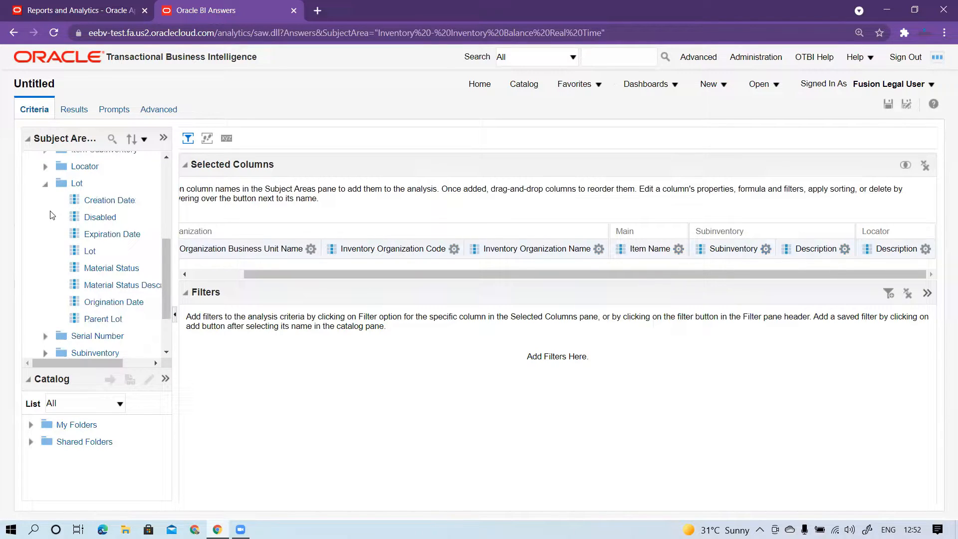
Add the Lot column from the Lot folder after the Locator Description column.
left_click_drag(92, 255, 916, 251)
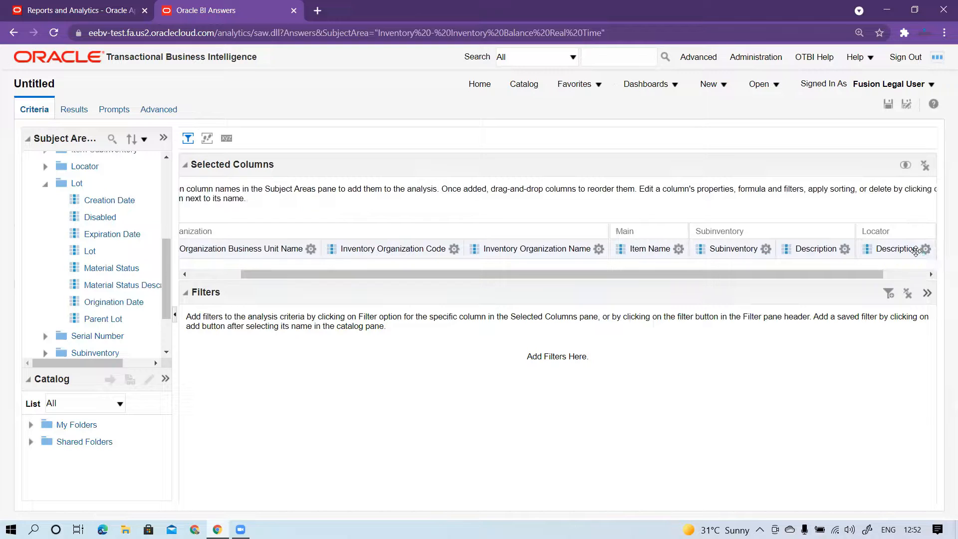
left_click_drag(771, 274, 815, 276)
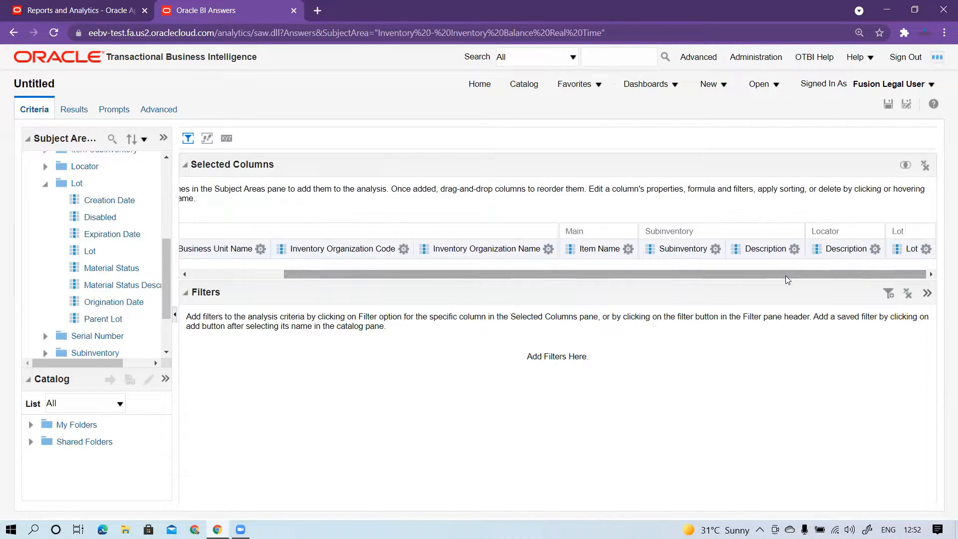
left_click(547, 248)
Add the Serial Number column from the Serial Number folder after the Lot column.
scroll(40, 275, "down", 3)
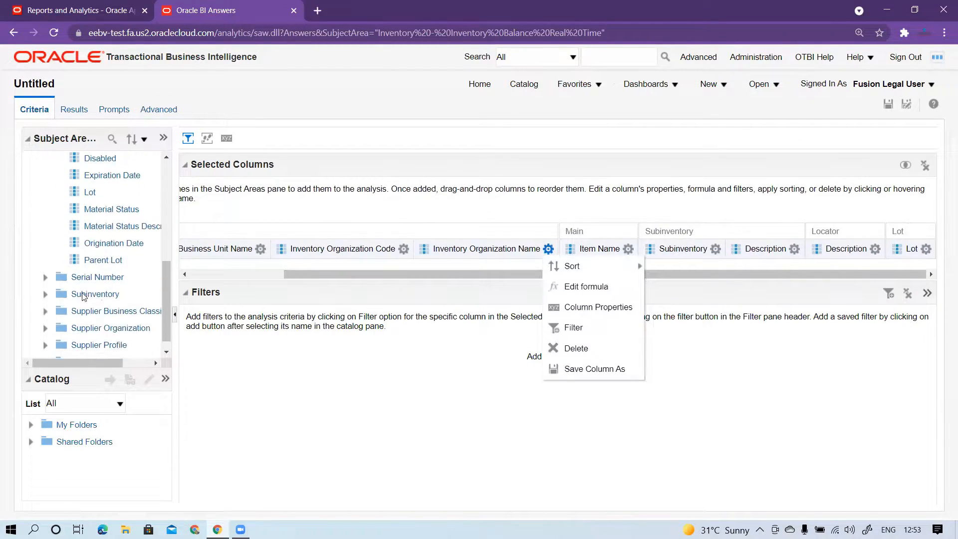
left_click(44, 275)
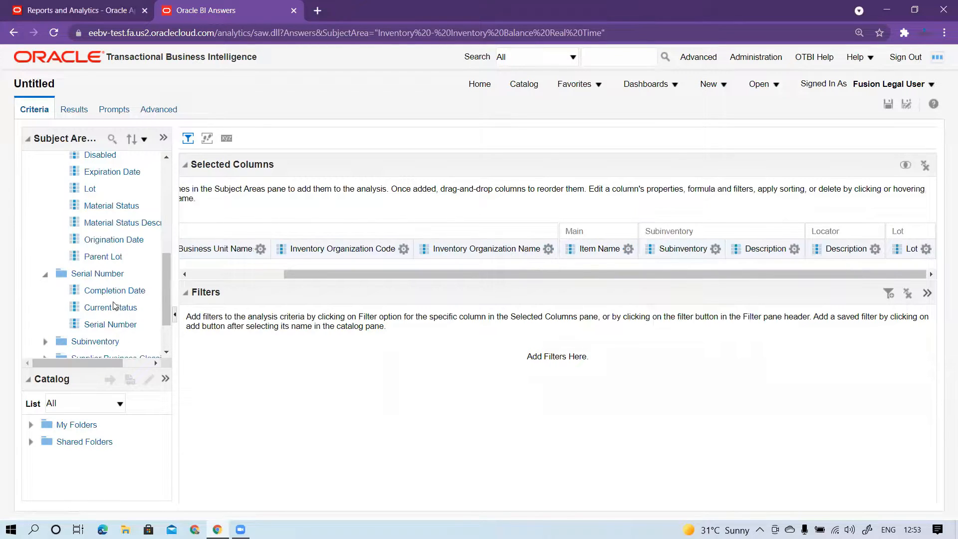
mouse_move(106, 325)
left_mouse_down()
mouse_move(309, 314)
mouse_move(831, 248)
mouse_move(921, 248)
mouse_move(929, 271)
left_mouse_up()
left_click(926, 248)
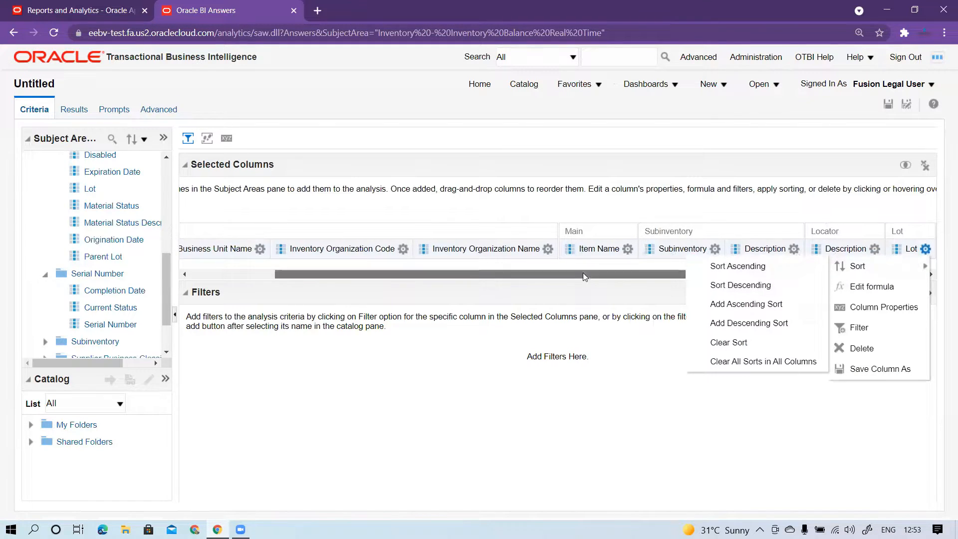
left_click_drag(585, 276, 716, 279)
left_click(416, 390)
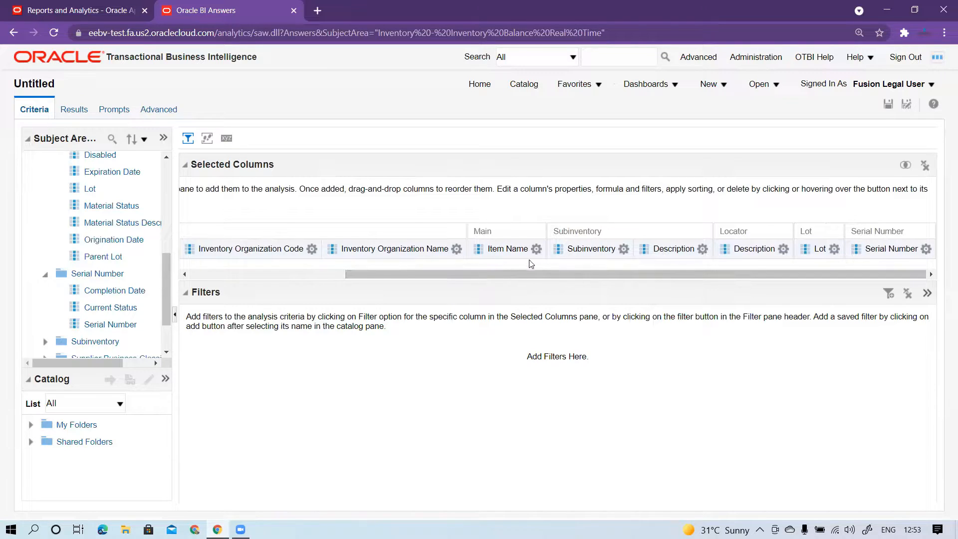
left_click(624, 248)
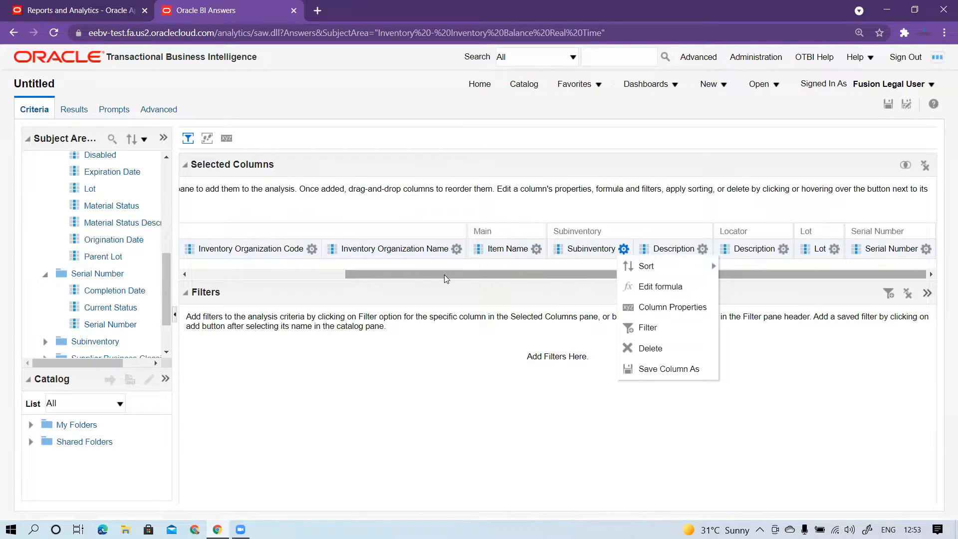
left_click(485, 377)
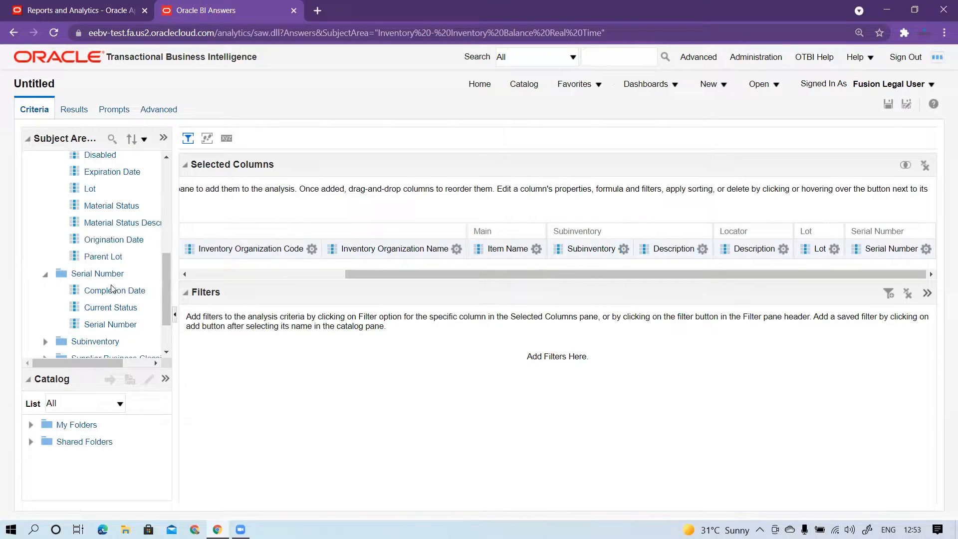
Add the On-Hand Quantity measure from the first Current On-Hand Inventory folder as the last selected column.
scroll(76, 285, "down", 3)
scroll(62, 285, "up", 15)
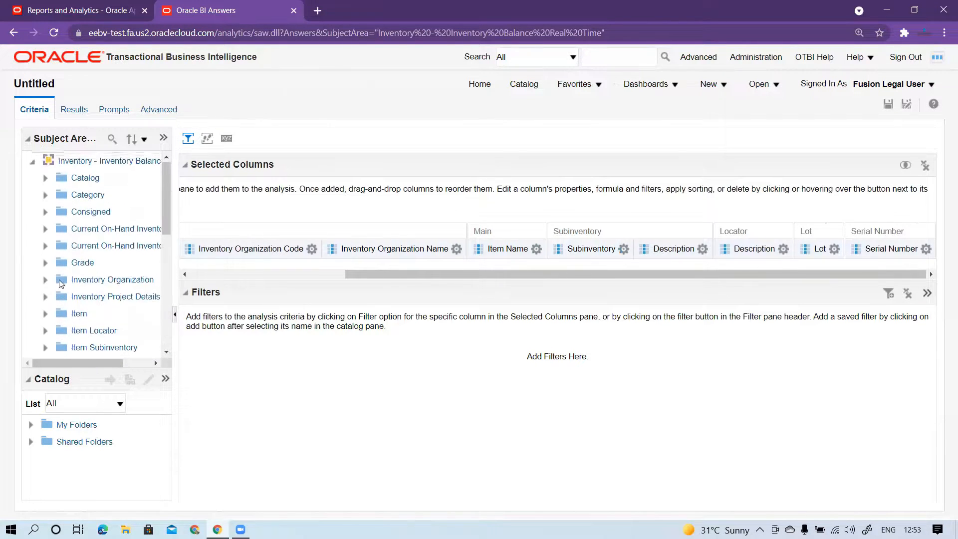
left_click(45, 230)
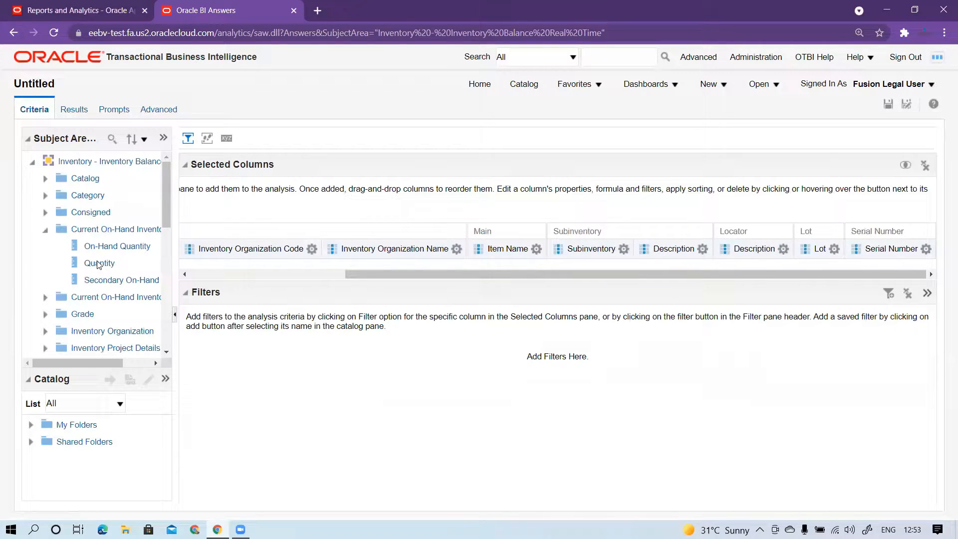
left_click_drag(107, 251, 924, 252)
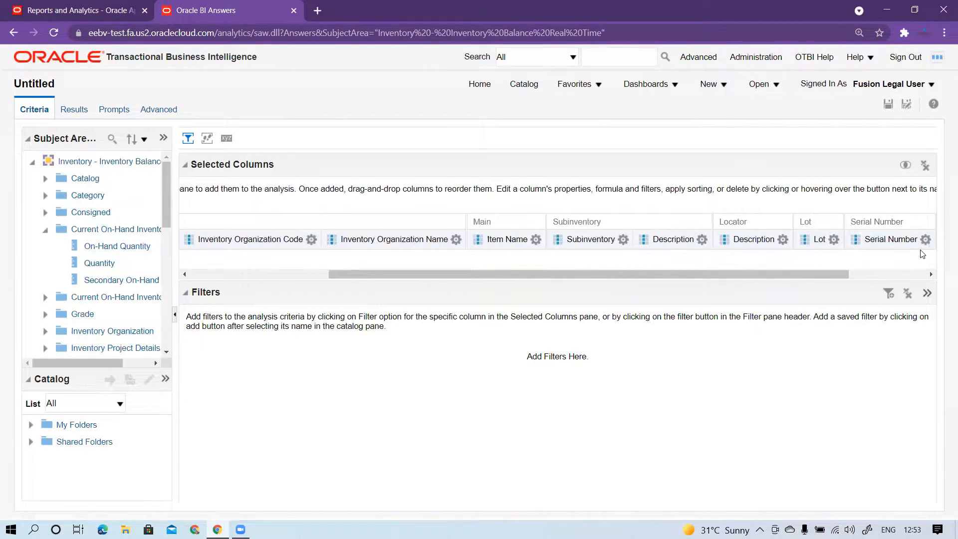
left_click_drag(669, 275, 889, 282)
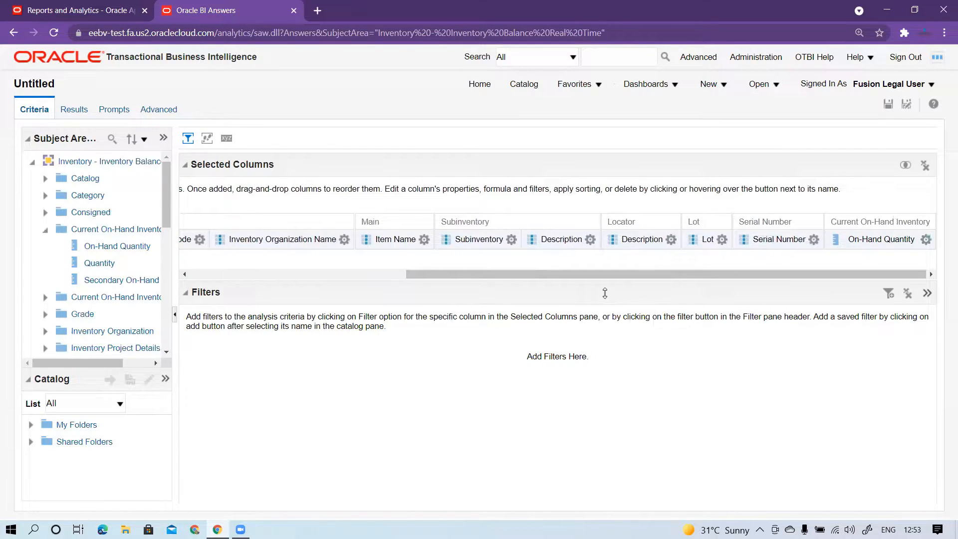
left_click_drag(543, 278, 356, 287)
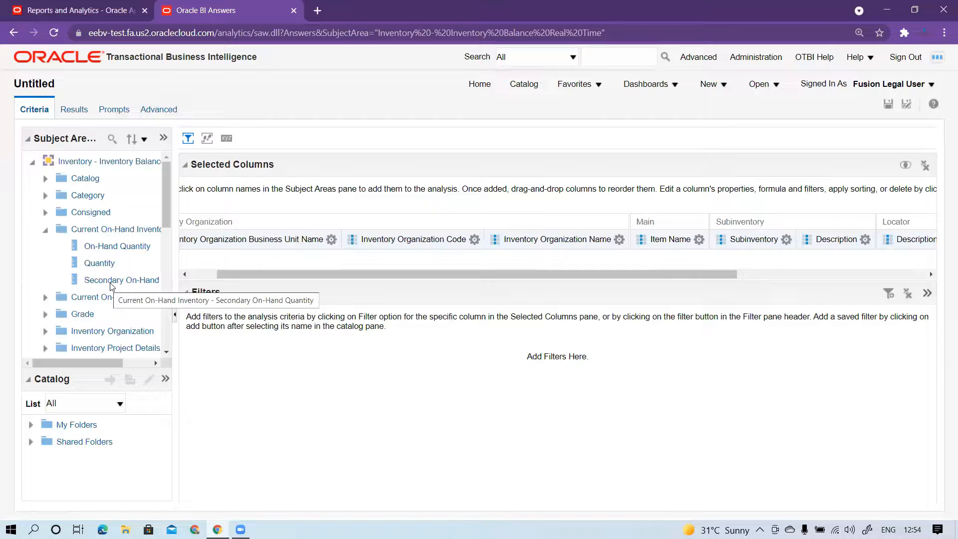
left_click(184, 274)
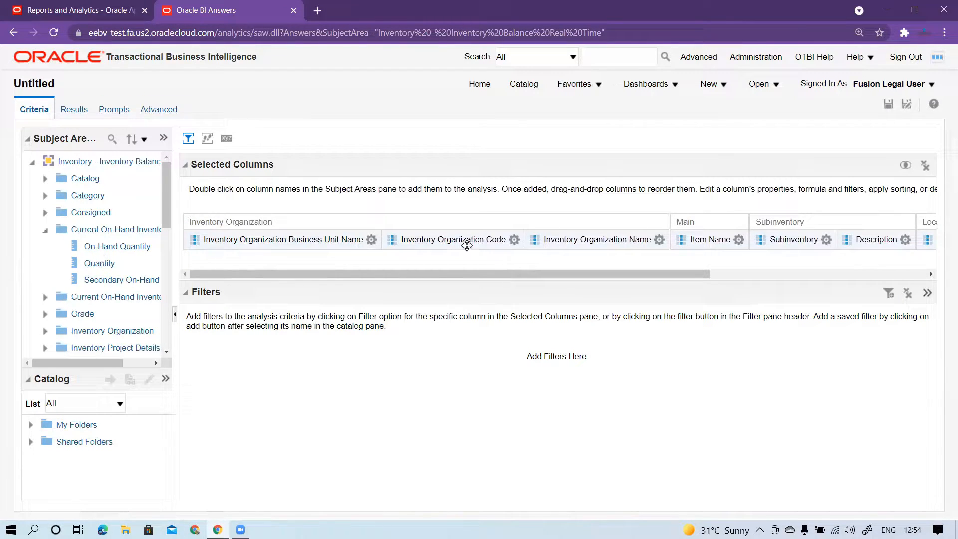
Display the analysis results and examine the table across to the On-Hand Quantity column.
left_click(371, 239)
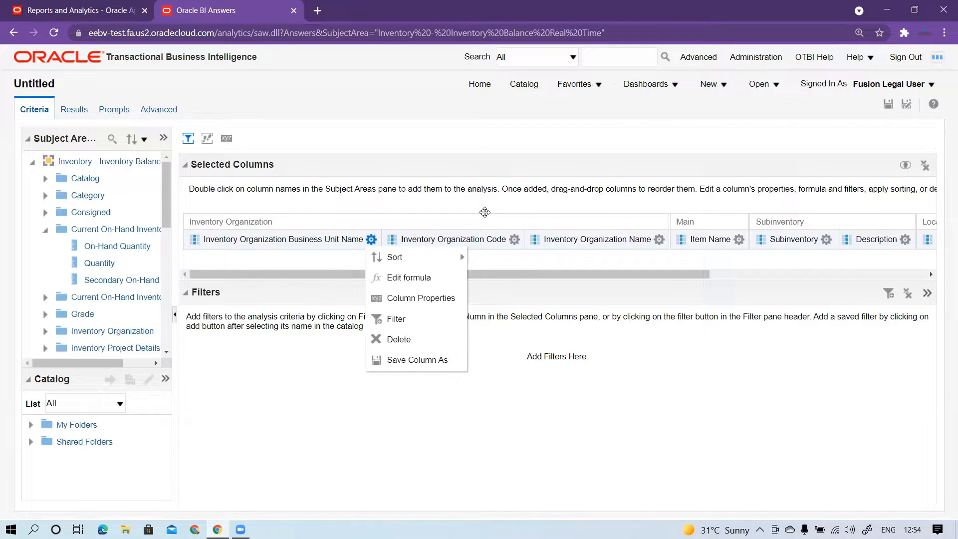
left_click(75, 113)
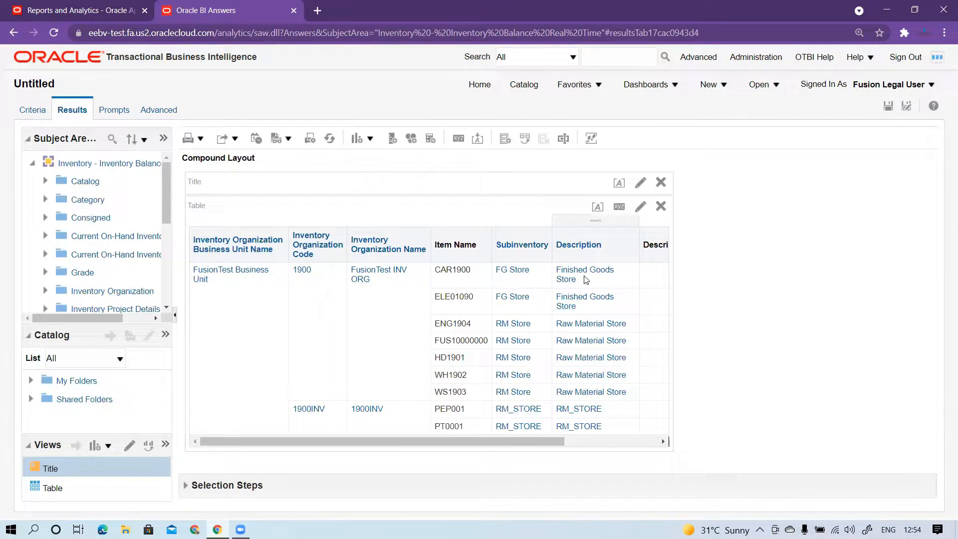
left_click_drag(524, 441, 662, 441)
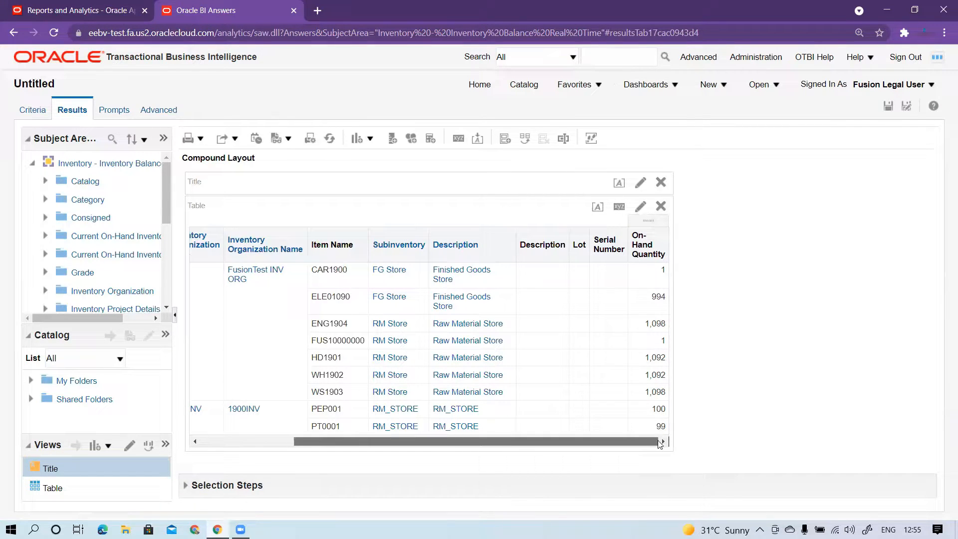
Edit the table view and examine its layout areas for table prompts, sections, columns and measures, and excluded columns.
left_click_drag(657, 446, 363, 436)
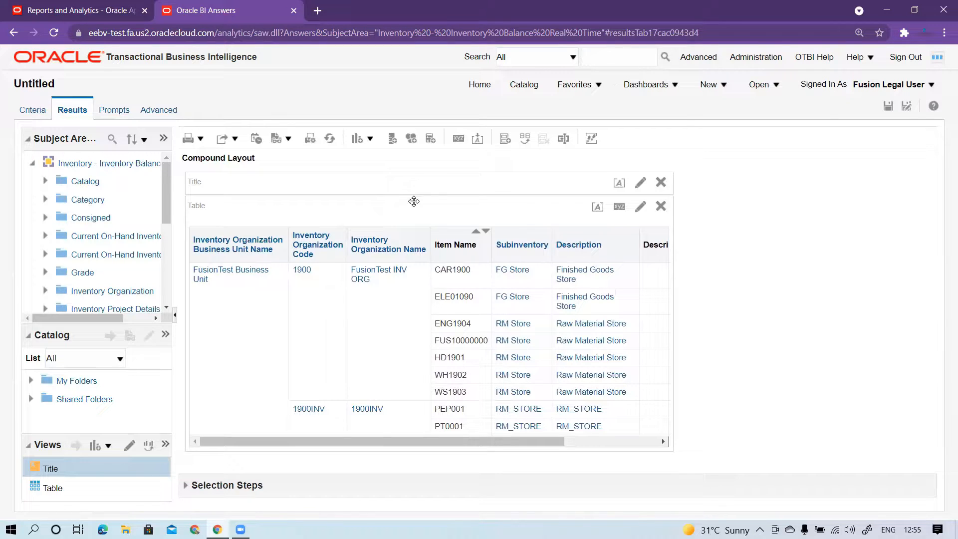
left_click(642, 206)
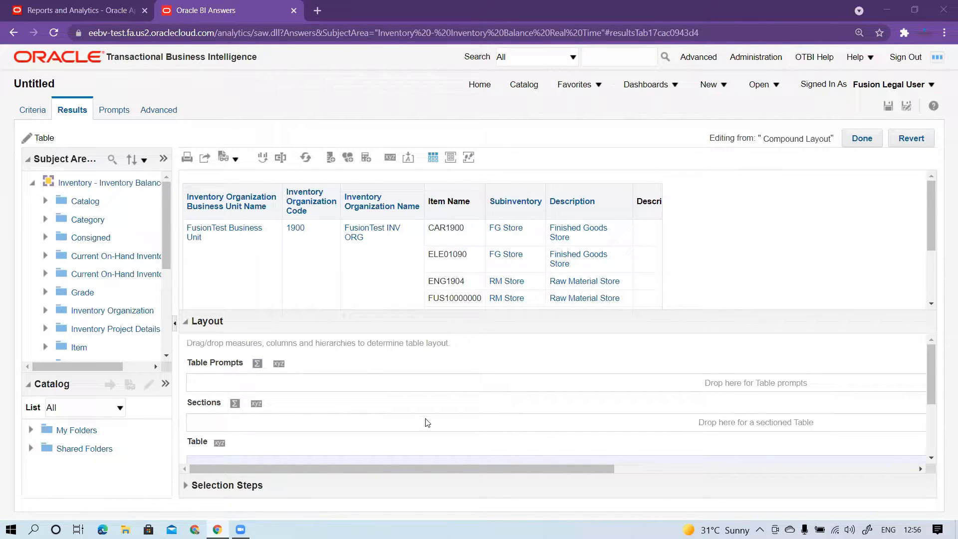
scroll(488, 448, "down", 2)
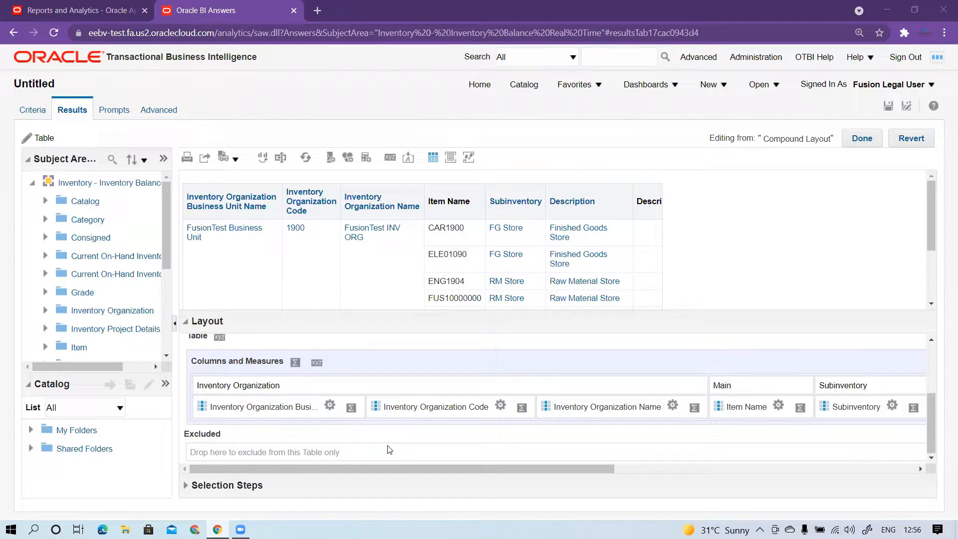
scroll(387, 448, "up", 2)
scroll(369, 449, "down", 2)
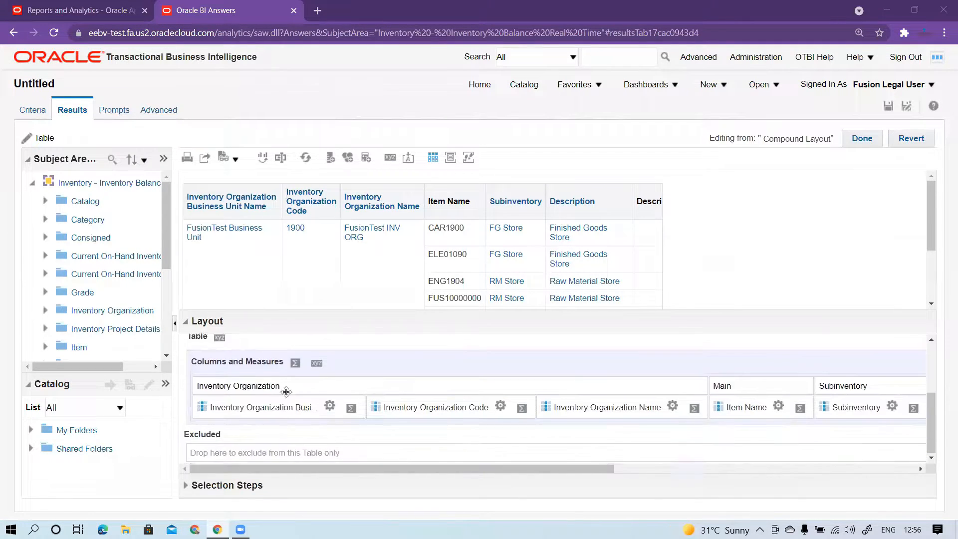
scroll(285, 407, "up", 3)
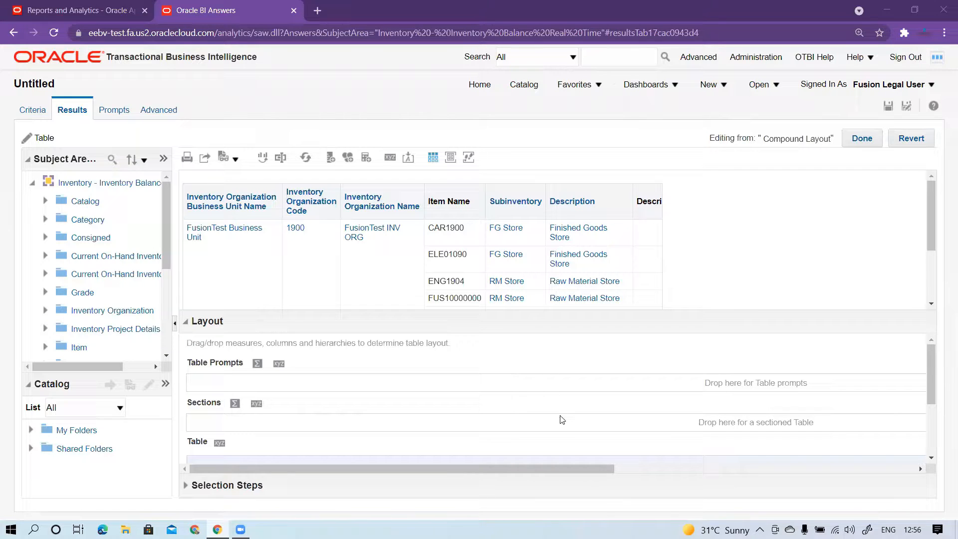
scroll(559, 405, "down", 3)
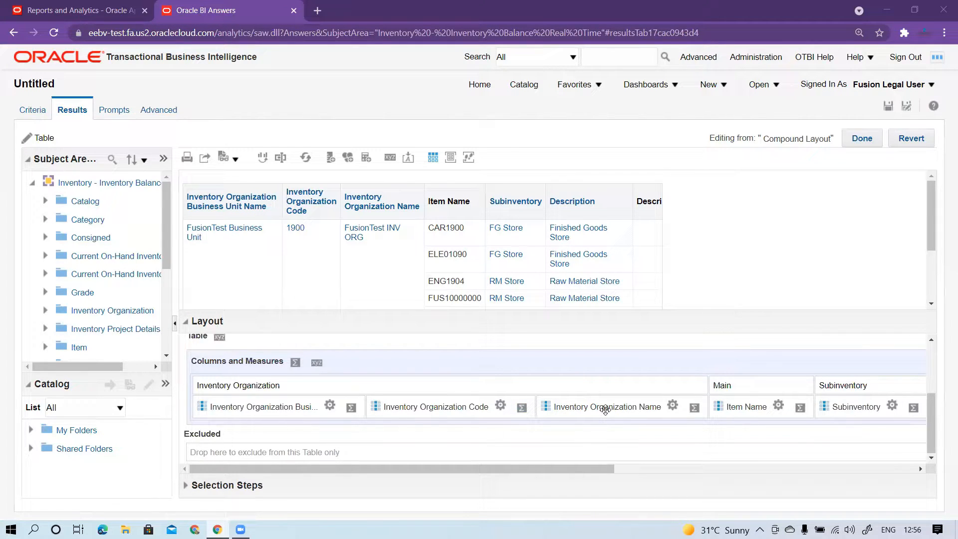
scroll(606, 408, "up", 3)
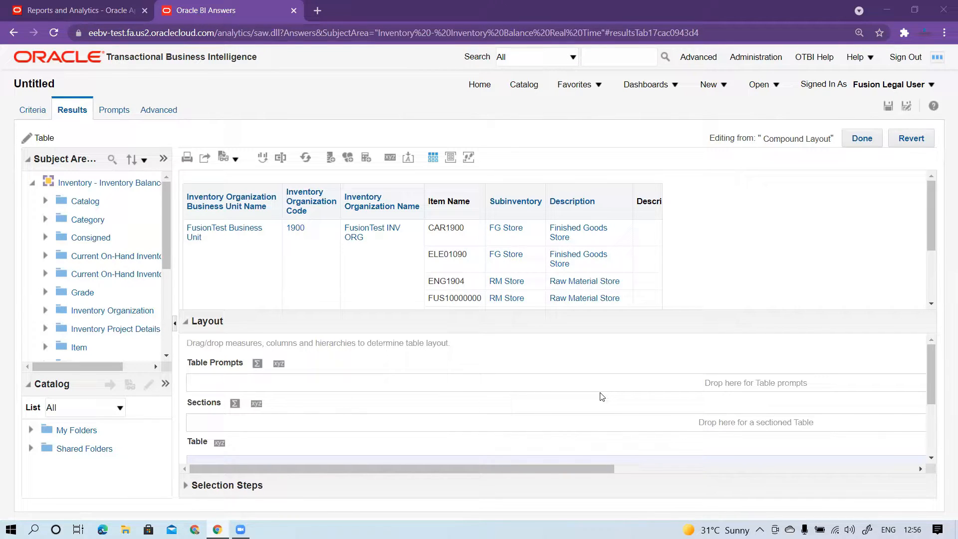
scroll(514, 414, "down", 3)
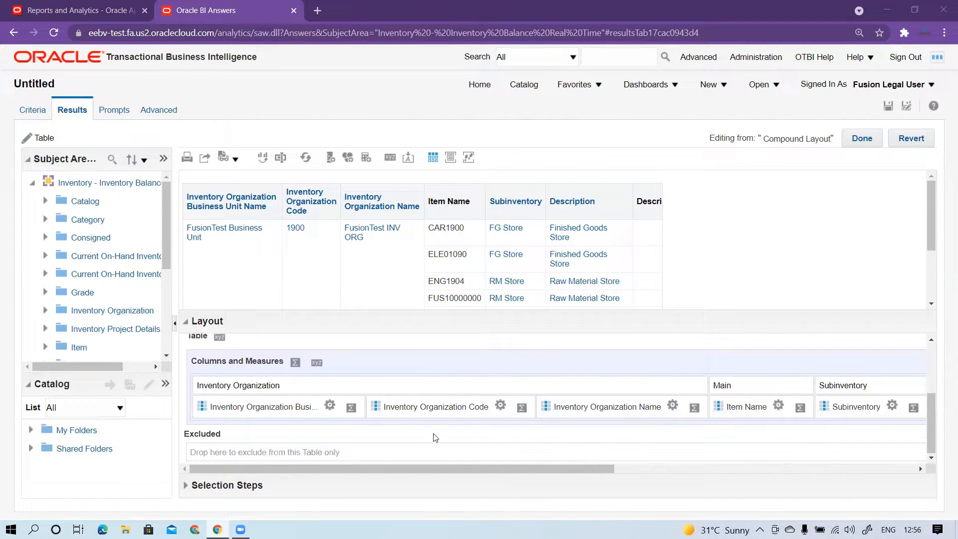
Move the Inventory Organization Business Unit Name column into Sections and return it to the front of the table columns.
left_click_drag(298, 410, 344, 363)
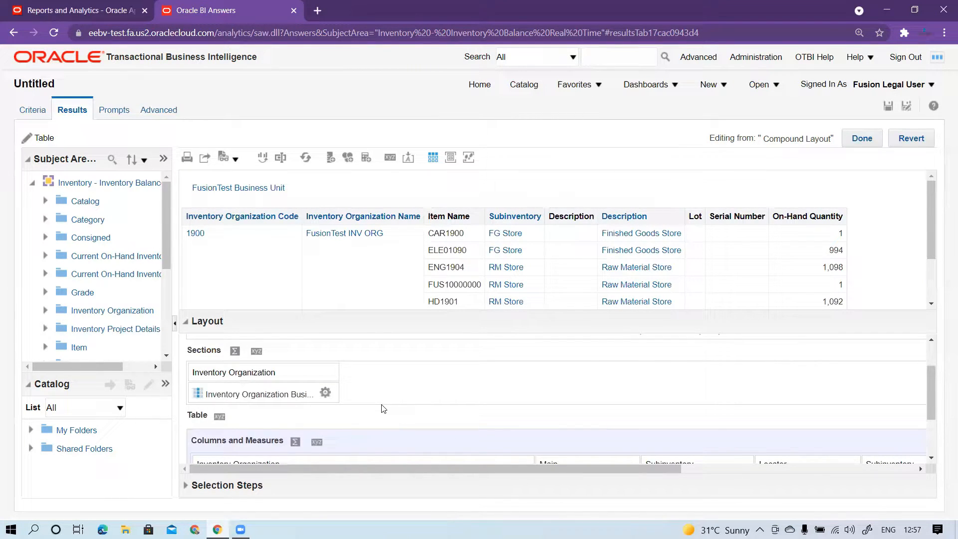
scroll(382, 406, "down", 3)
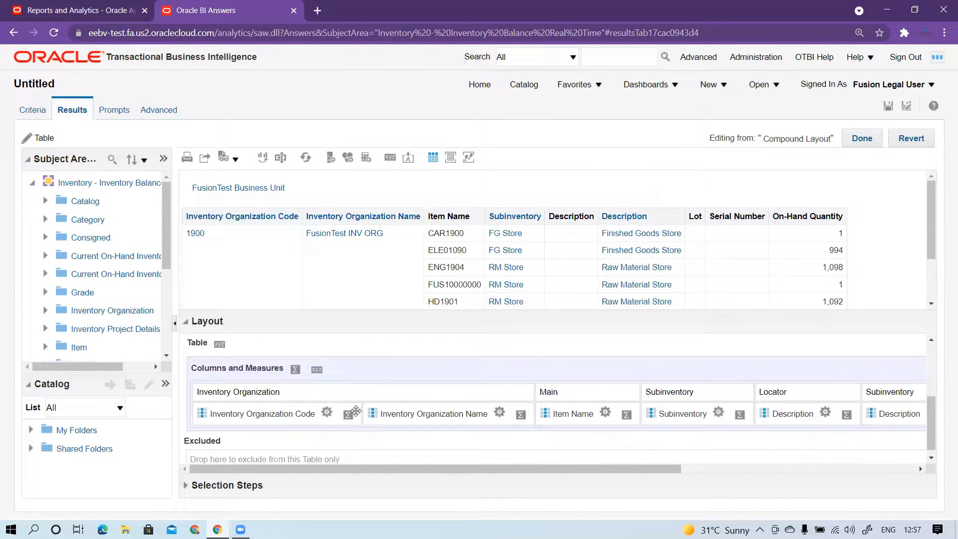
scroll(323, 402, "up", 1)
scroll(323, 402, "up", 1)
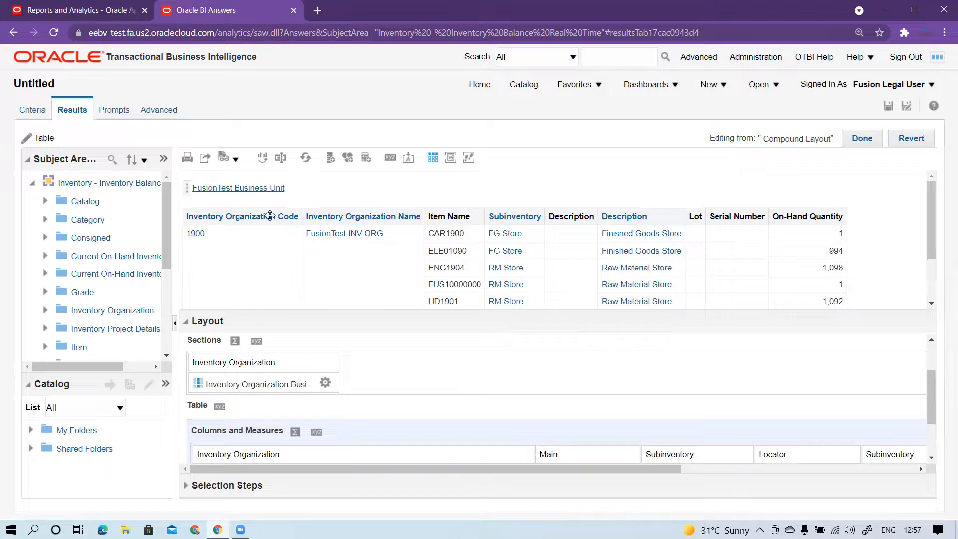
scroll(424, 430, "down", 1)
scroll(378, 411, "up", 1)
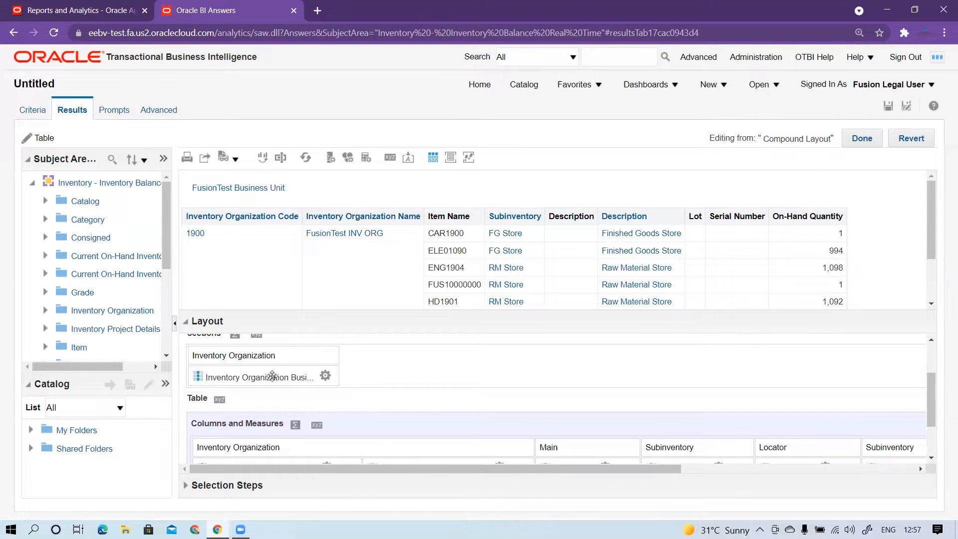
left_click_drag(271, 377, 204, 454)
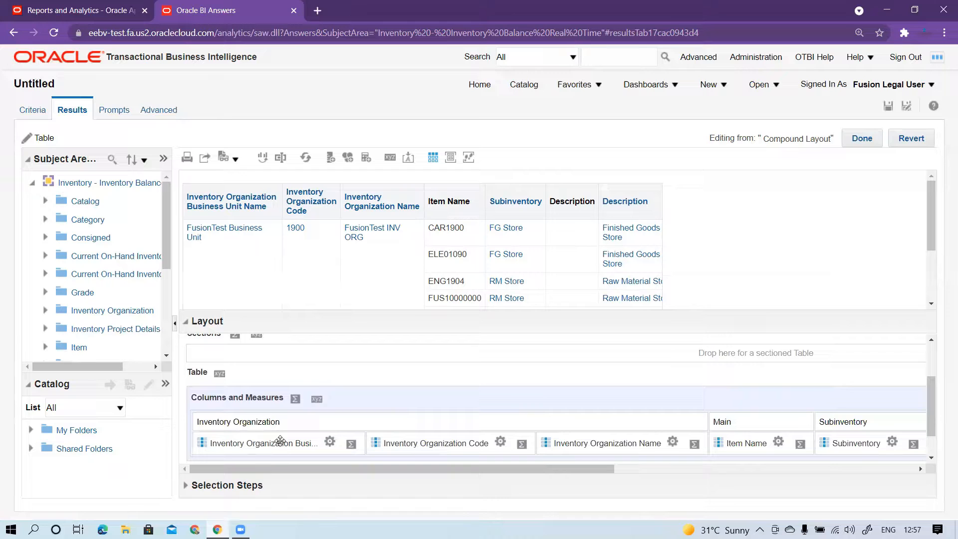
scroll(356, 416, "up", 3)
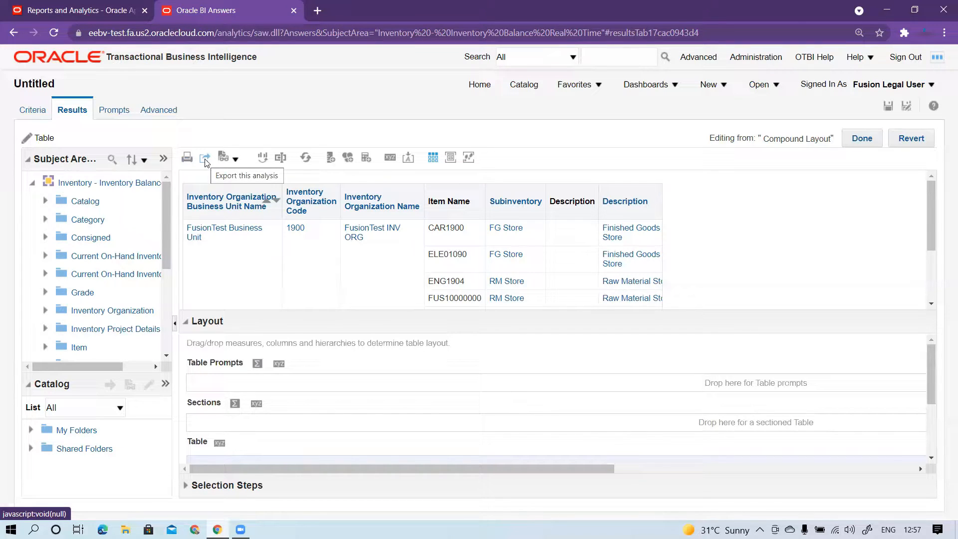
Look through the available preview styles and the table properties, and finish editing the table view.
left_click(236, 161)
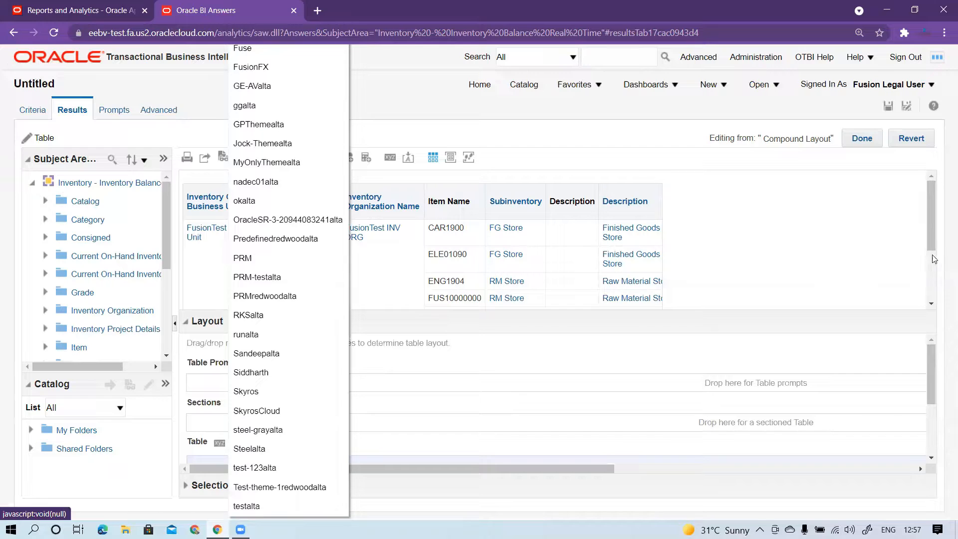
left_click(717, 191)
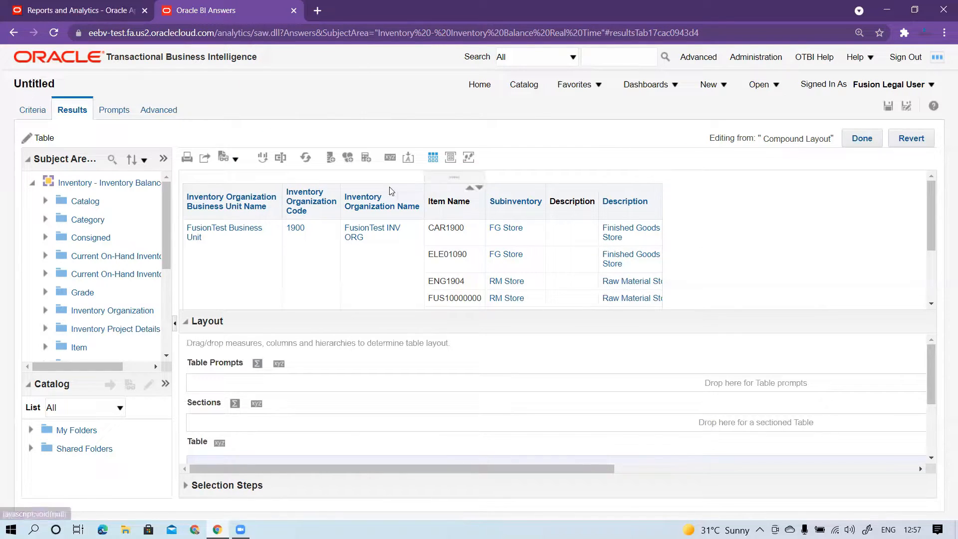
left_click(309, 165)
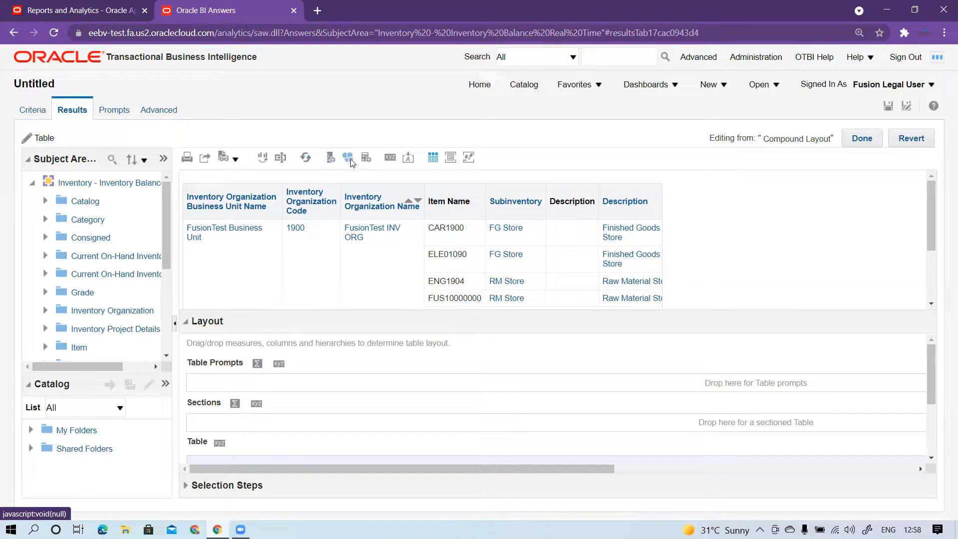
left_click(390, 159)
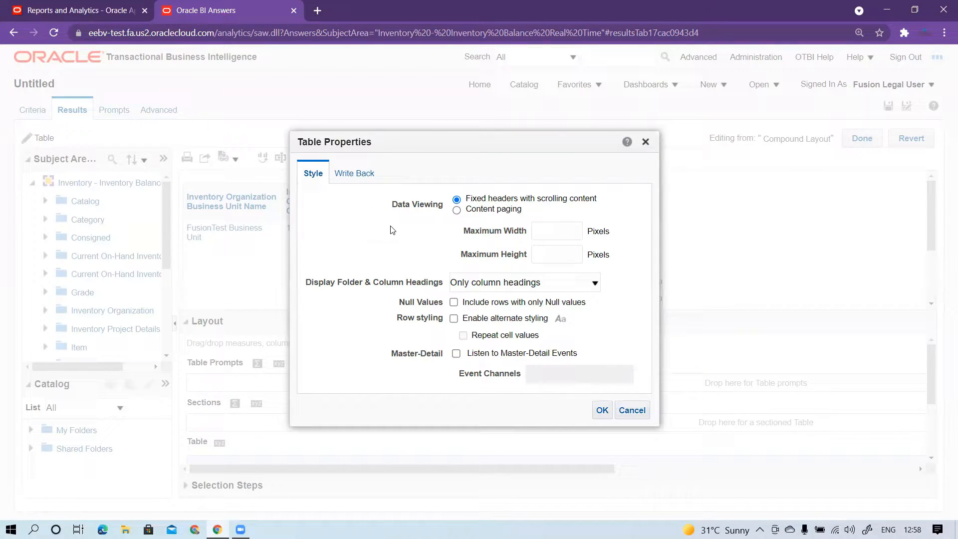
left_click(640, 412)
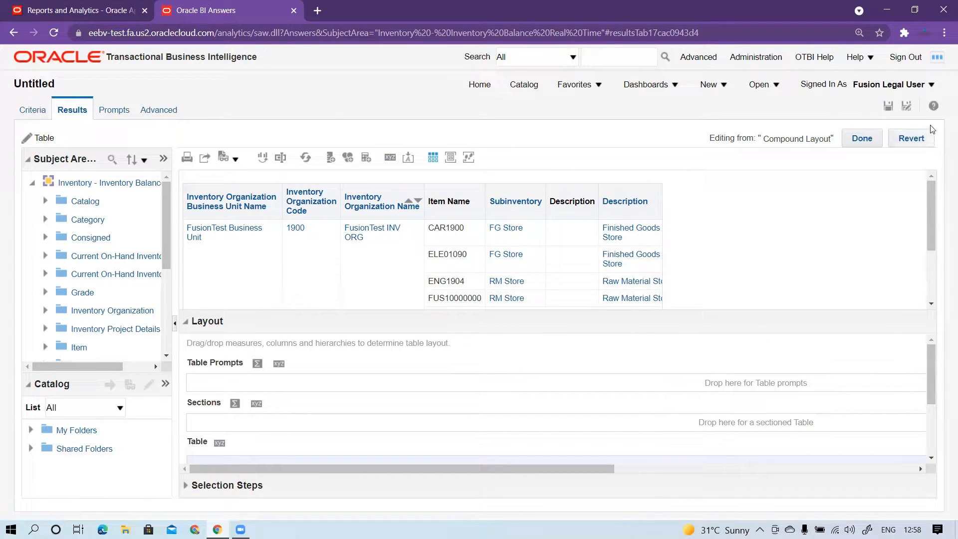
left_click(863, 140)
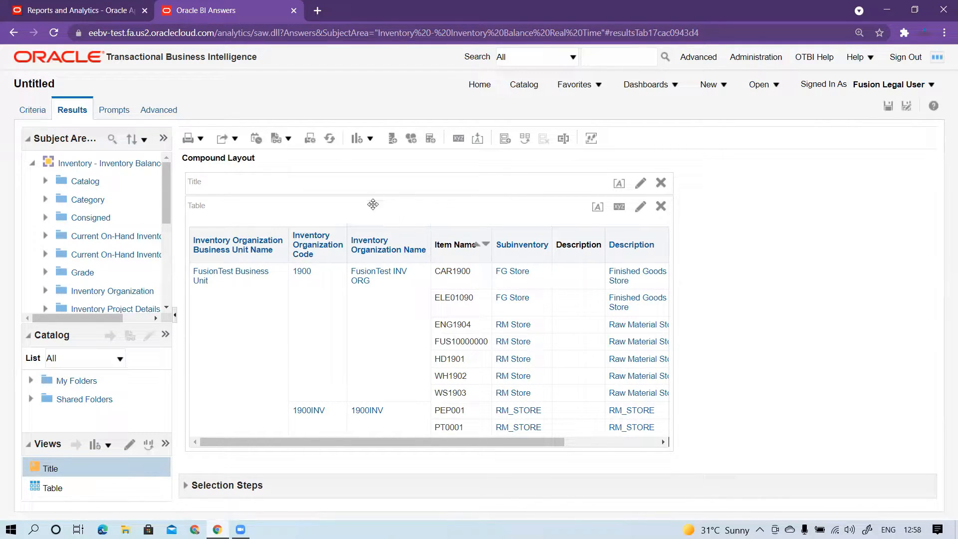
Review the table's properties from the compound layout, including the folder and column heading options and the write-back settings.
left_click(619, 207)
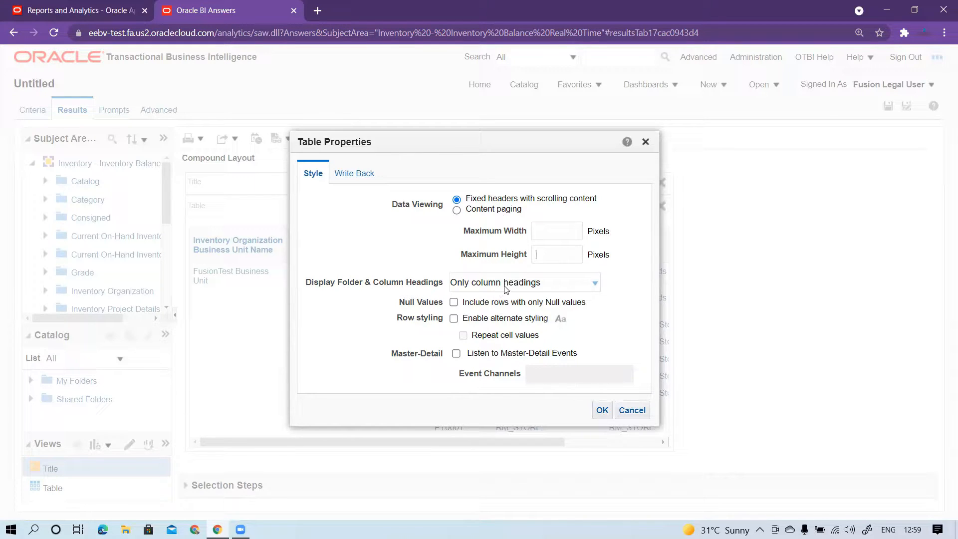
left_click(585, 287)
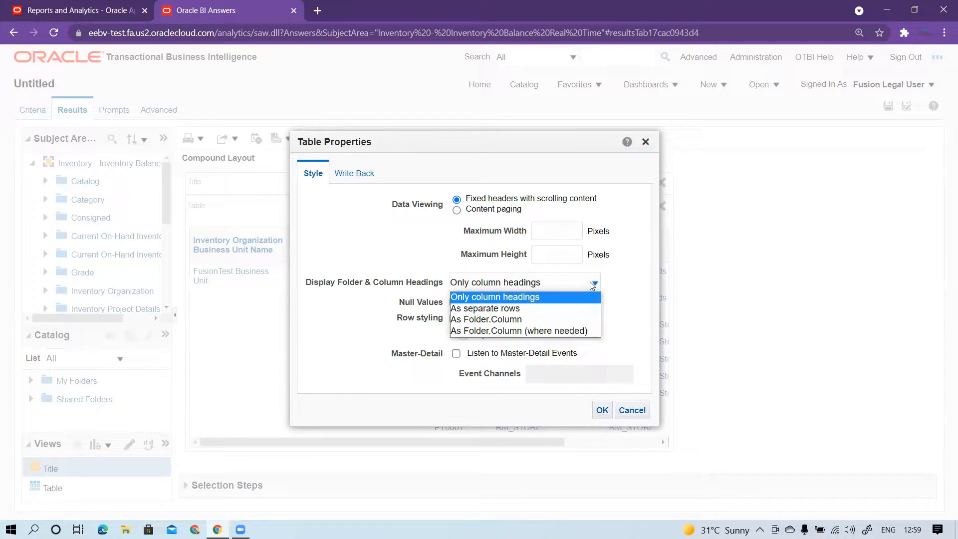
left_click(340, 317)
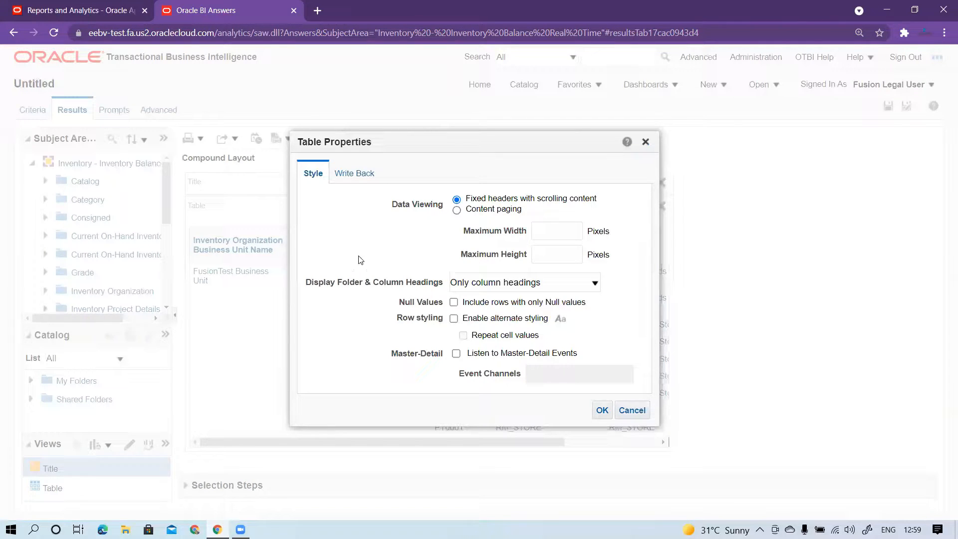
left_click(350, 170)
left_click(318, 176)
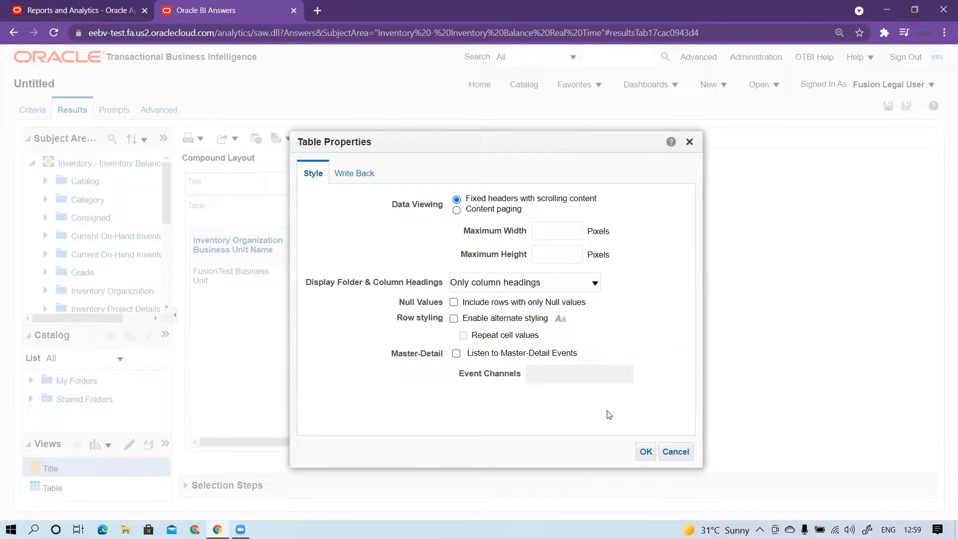
left_click(645, 452)
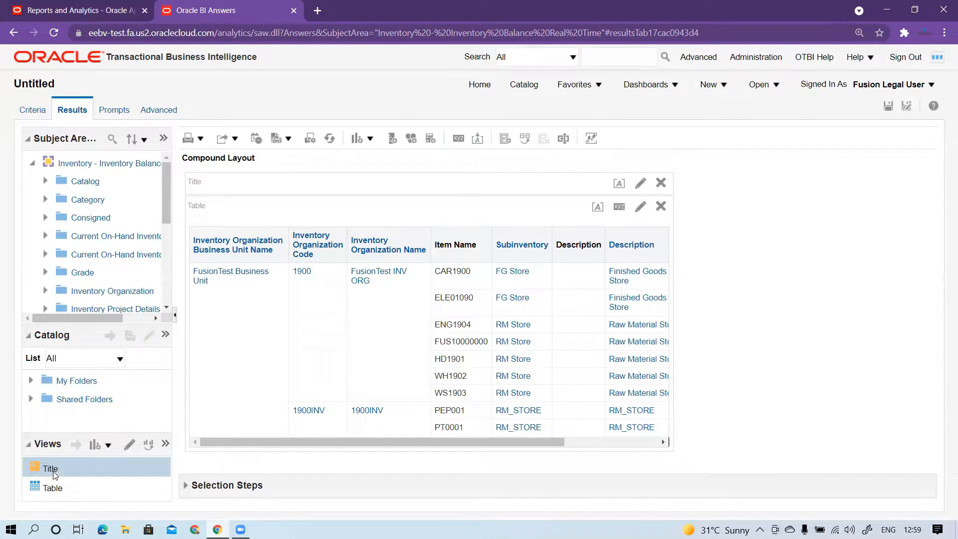
Edit the title view and enter Fusion Test Inventory On Hand as its title.
left_click(131, 446)
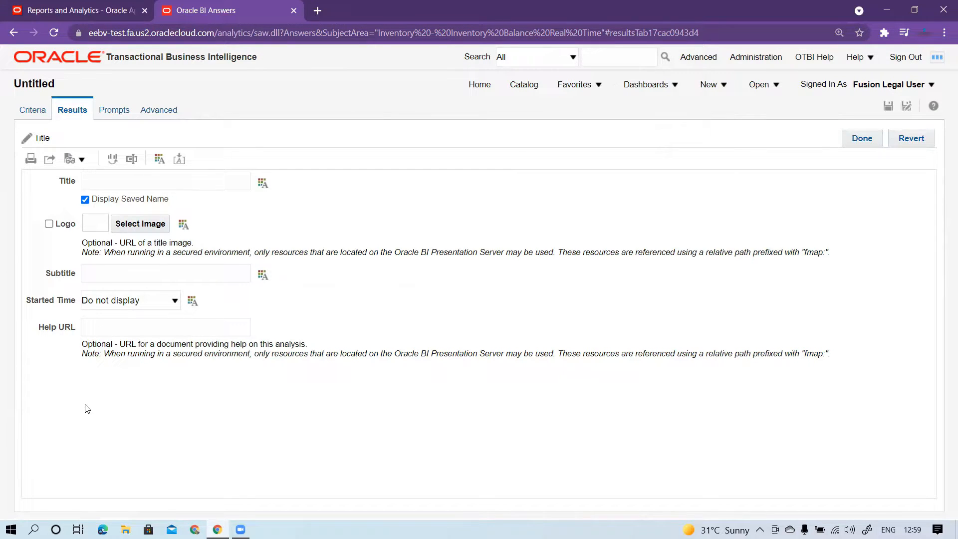
left_click(126, 178)
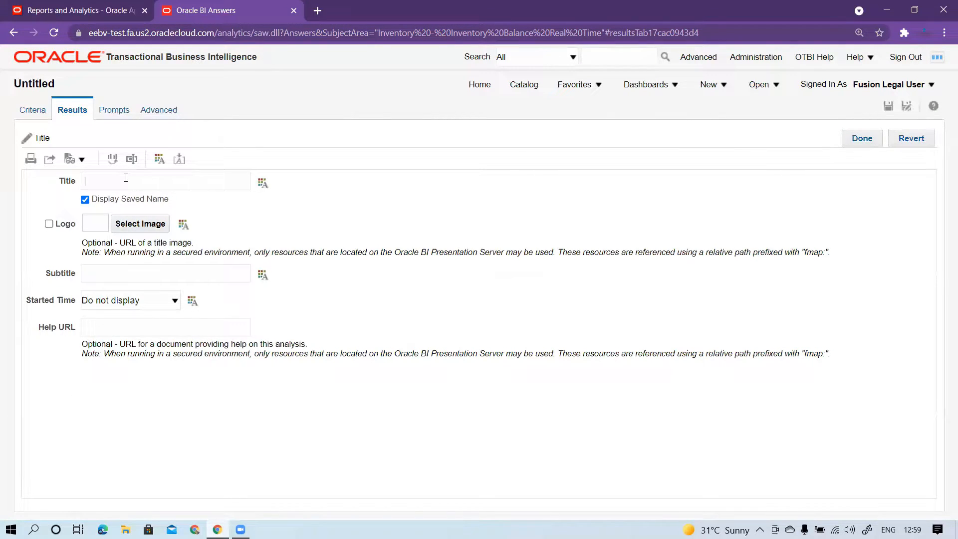
type("Fusion Test Inventory On Hand")
left_click_drag(86, 181, 233, 185)
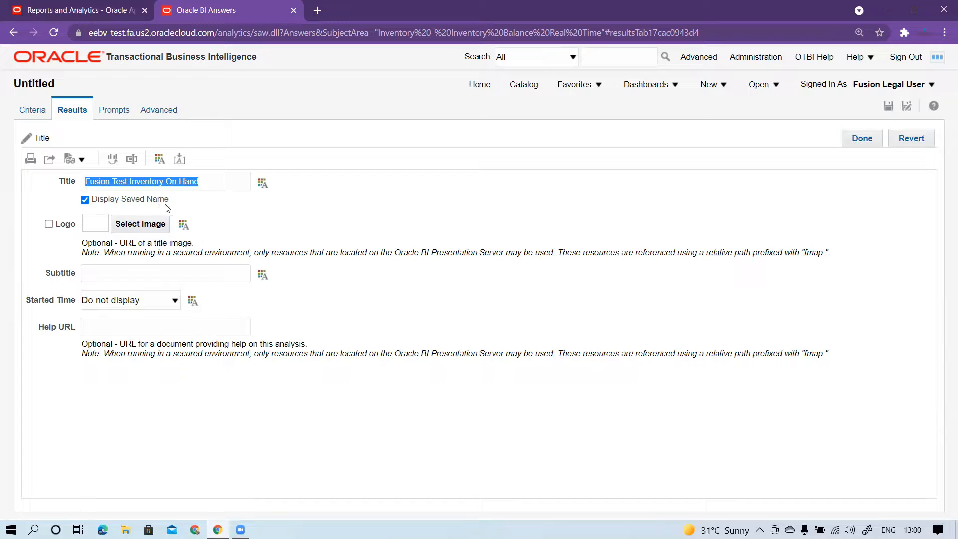
Enable the logo in the title view and use the first black dial gauge from the gauge images.
left_click(48, 223)
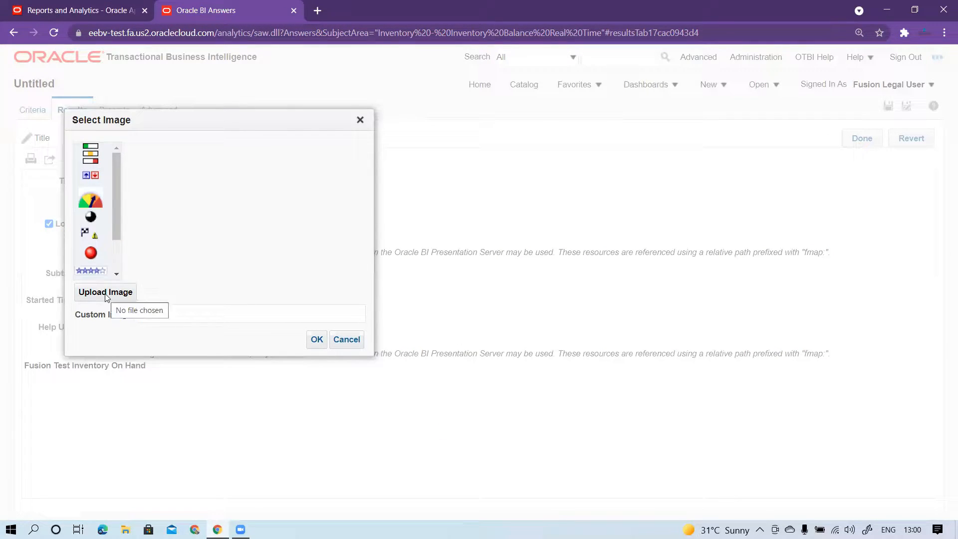
scroll(100, 231, "down", 2)
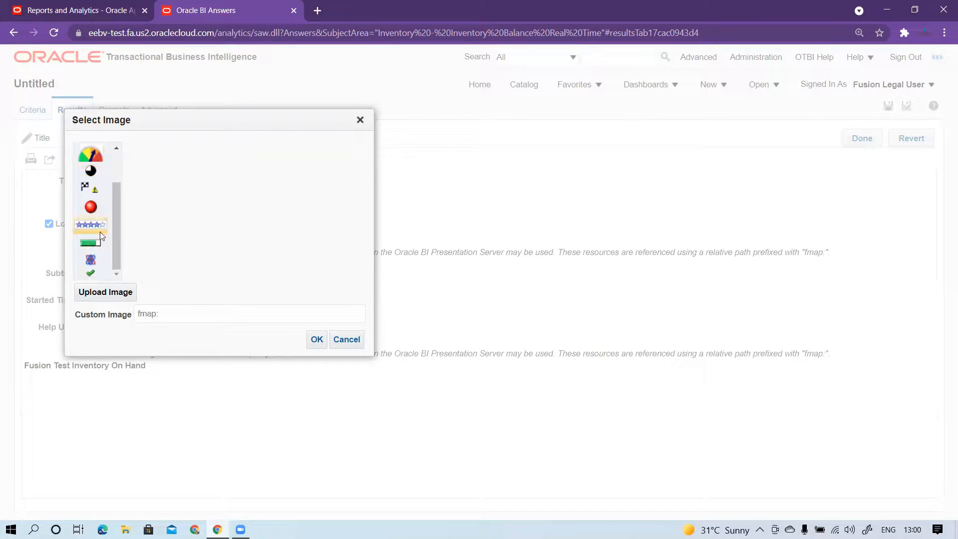
scroll(95, 209, "up", 2)
left_click(93, 204)
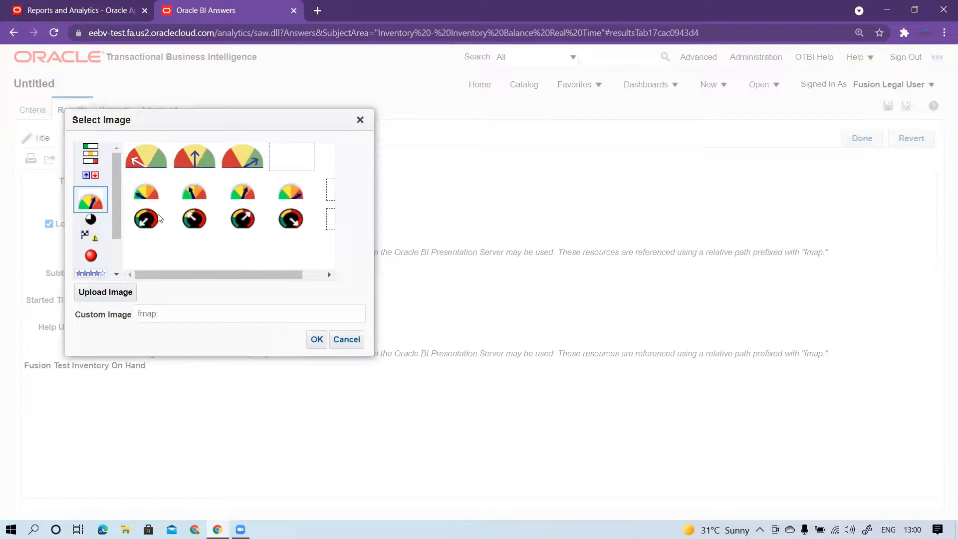
left_click(146, 219)
left_click(317, 339)
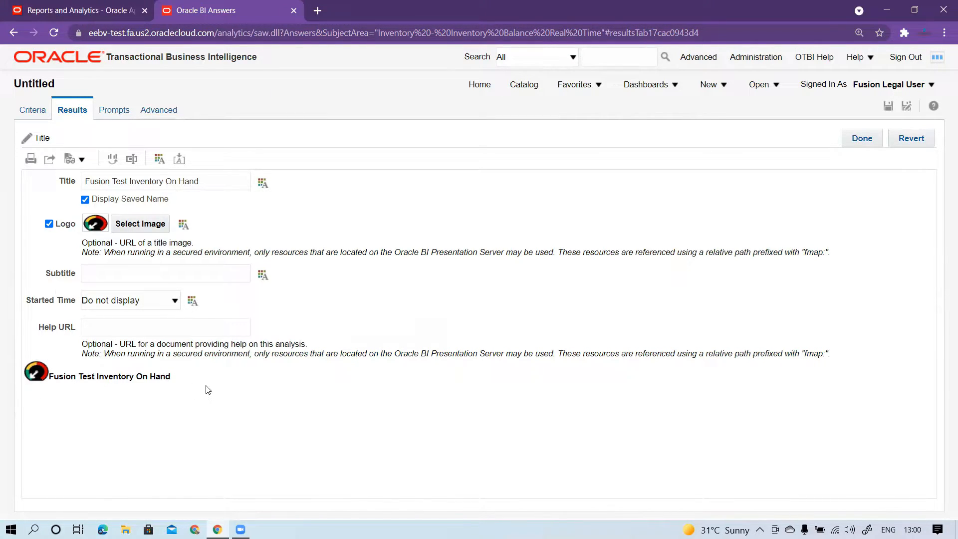
Set the title view's Started Time to Display date and time.
left_click(181, 269)
left_click(169, 300)
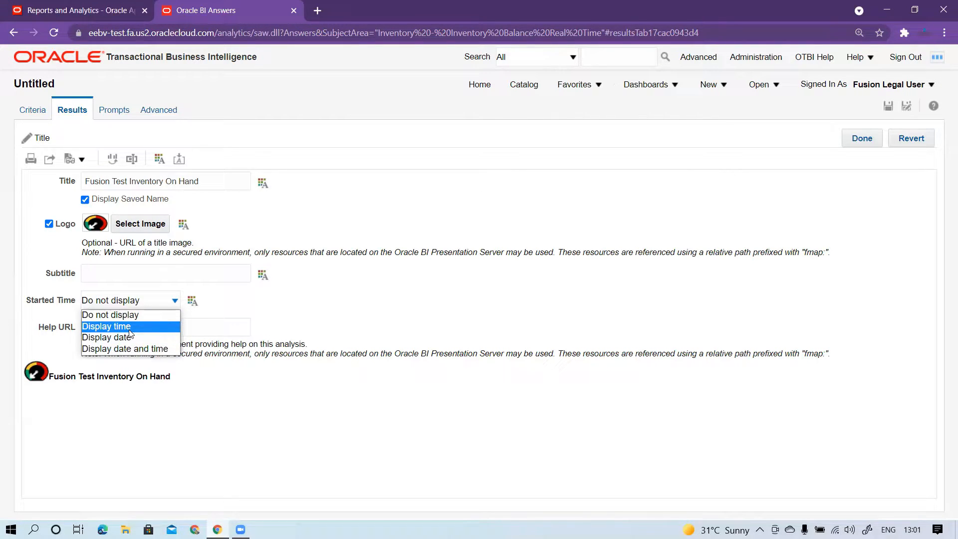
left_click(169, 349)
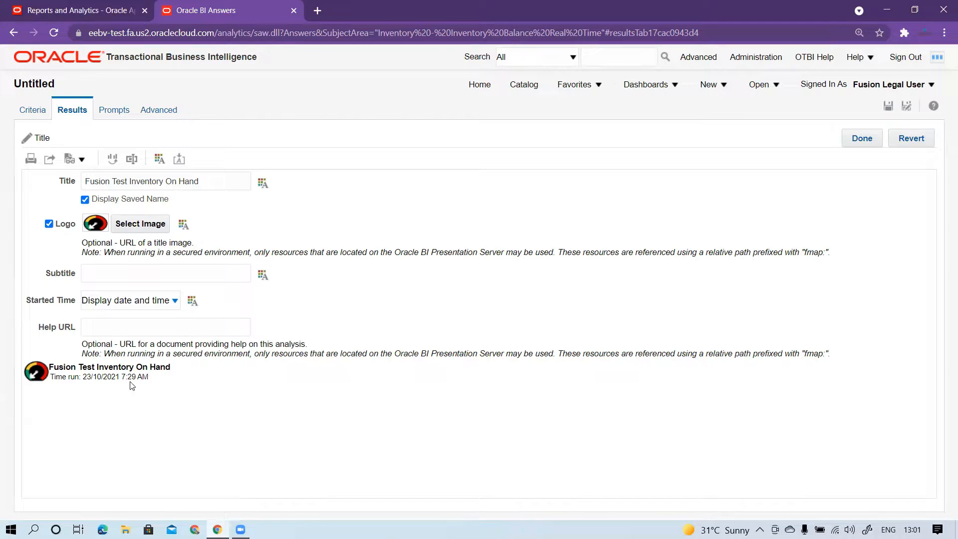
left_click(161, 327)
left_click(99, 333)
type("https://test.com")
left_click(124, 327)
type("support.com")
left_click(134, 228)
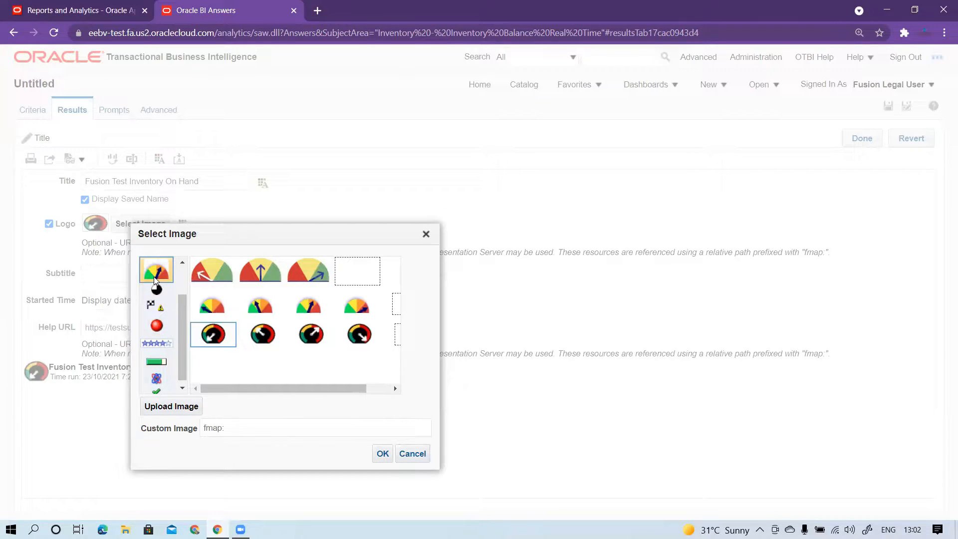
left_click(171, 407)
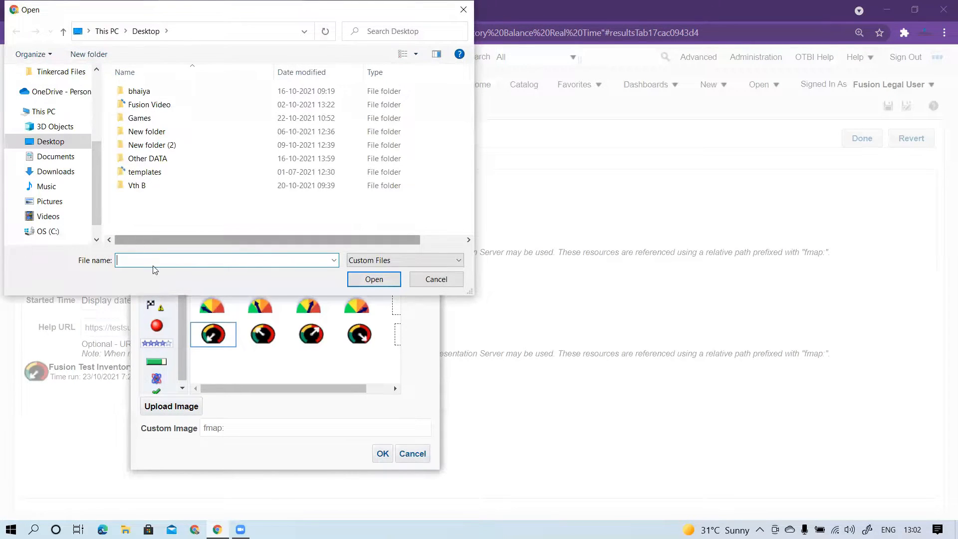
left_click(436, 280)
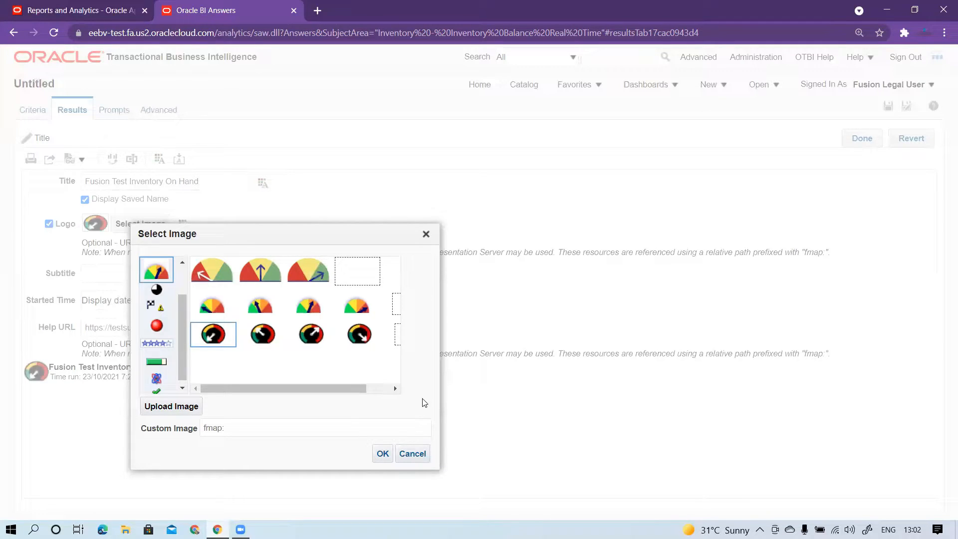
left_click(412, 453)
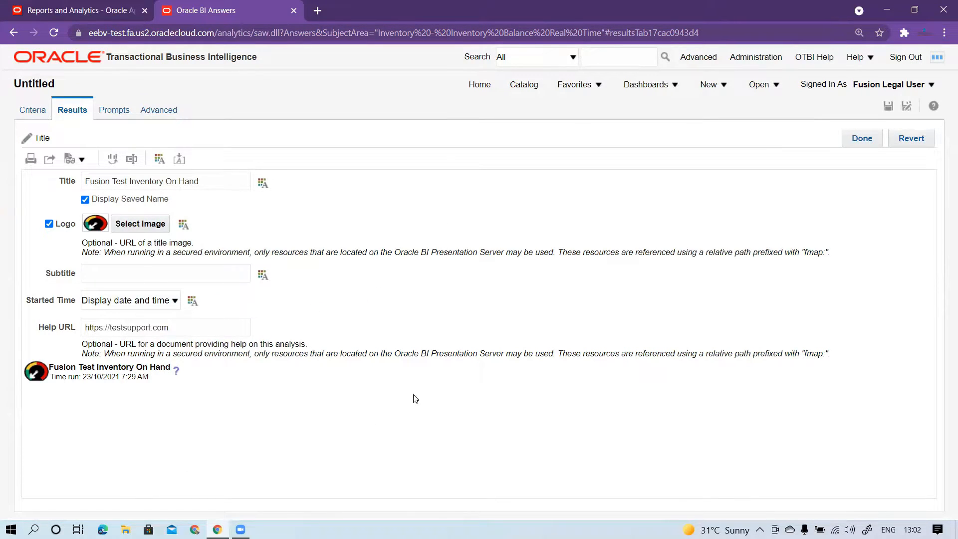
Finish editing the title view and dismiss the Save As dialog without saving the analysis.
left_click(868, 139)
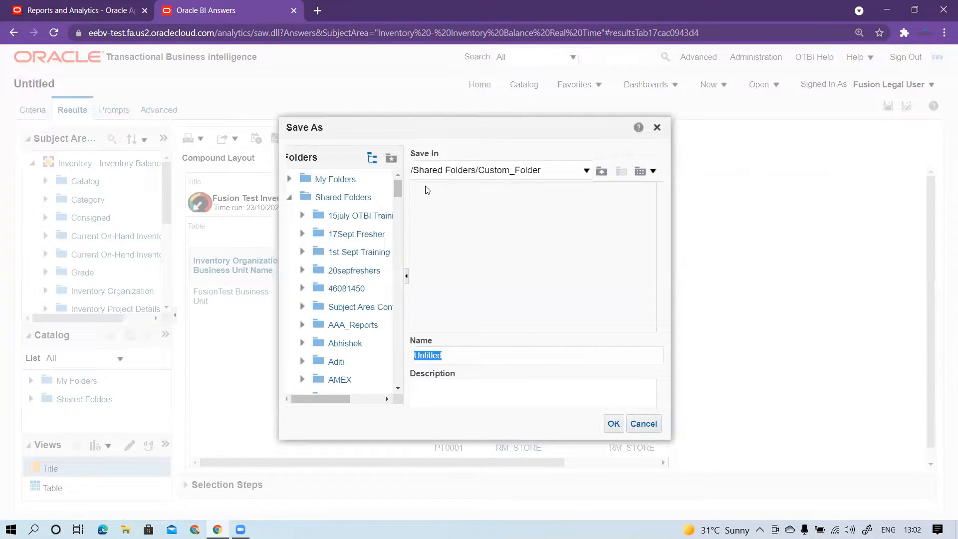
left_click(648, 425)
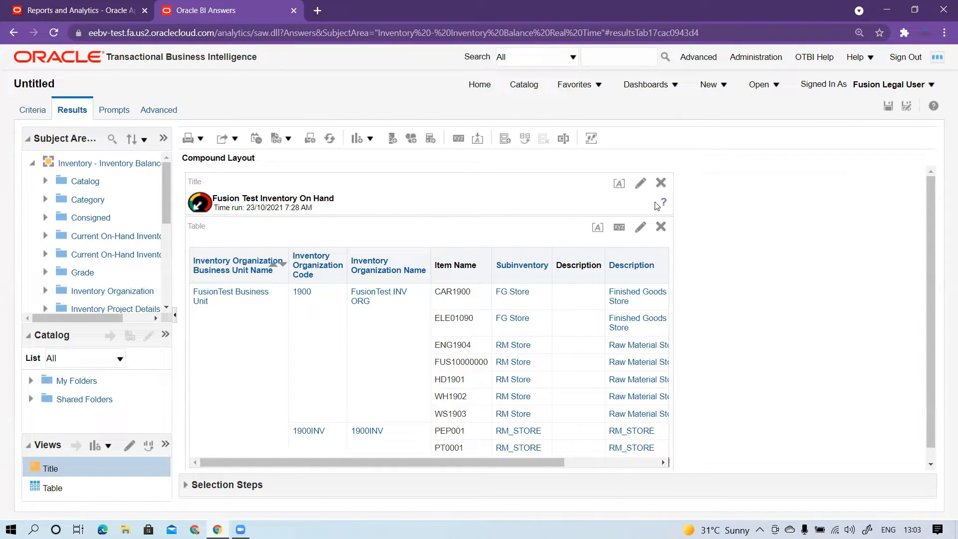
Open the container formatting of the title view and set its background color to yellow #FFFF00.
left_click(619, 183)
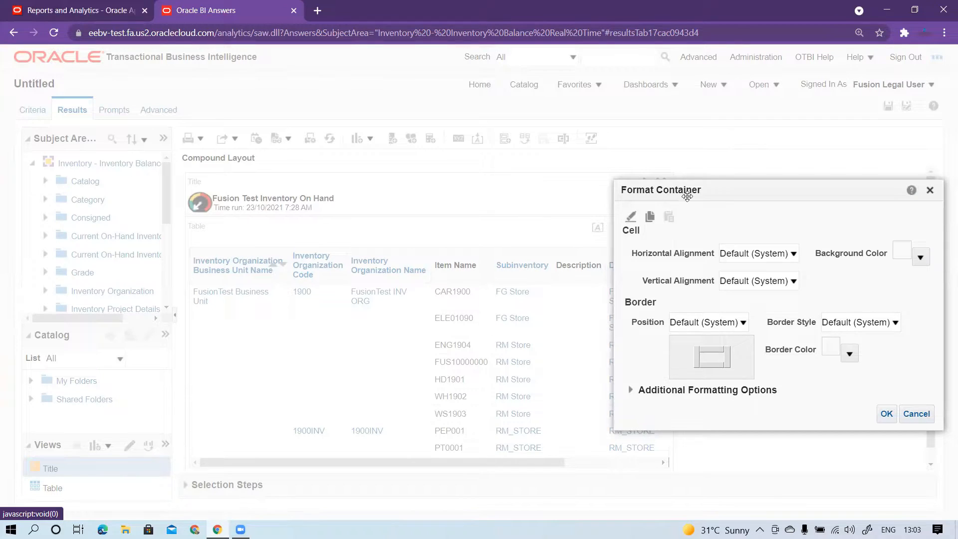
left_click_drag(744, 191, 649, 152)
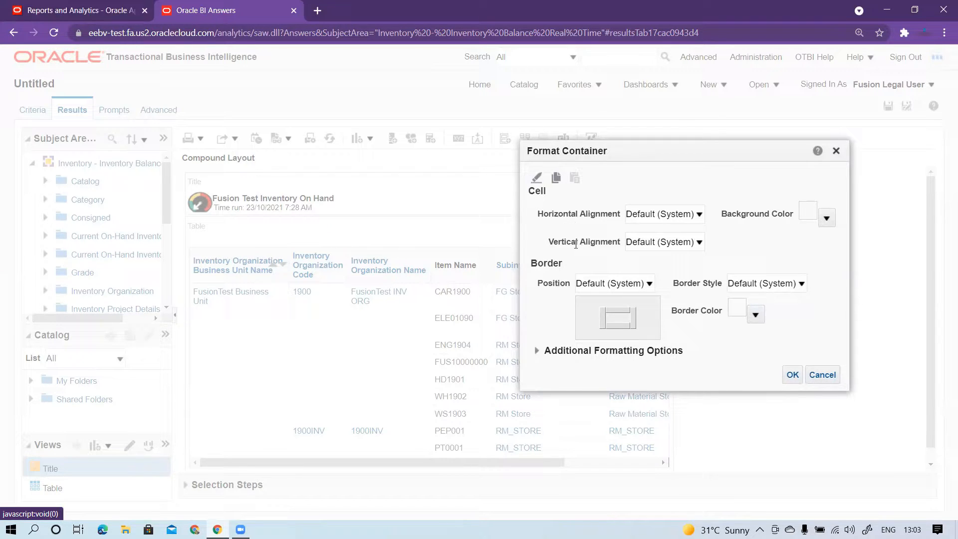
left_click(825, 221)
left_click(892, 319)
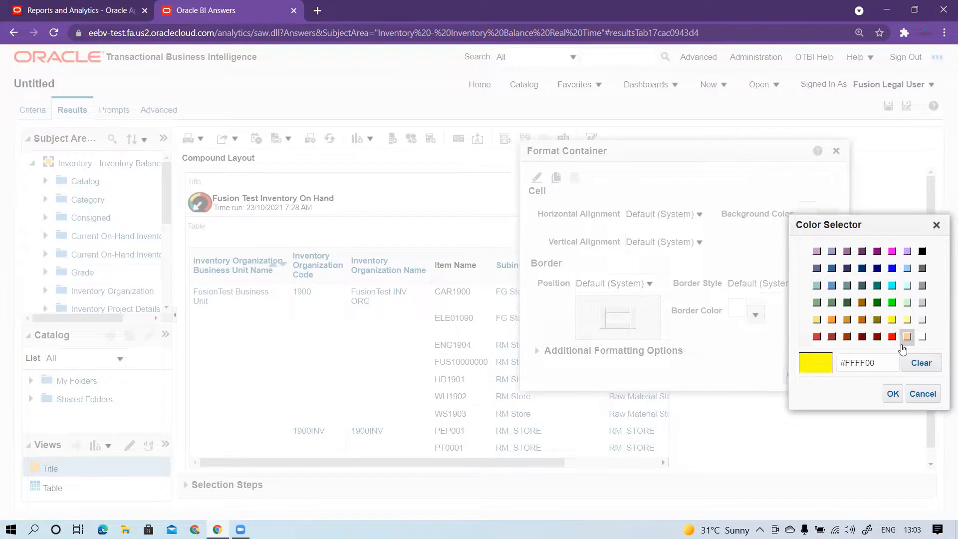
left_click(892, 394)
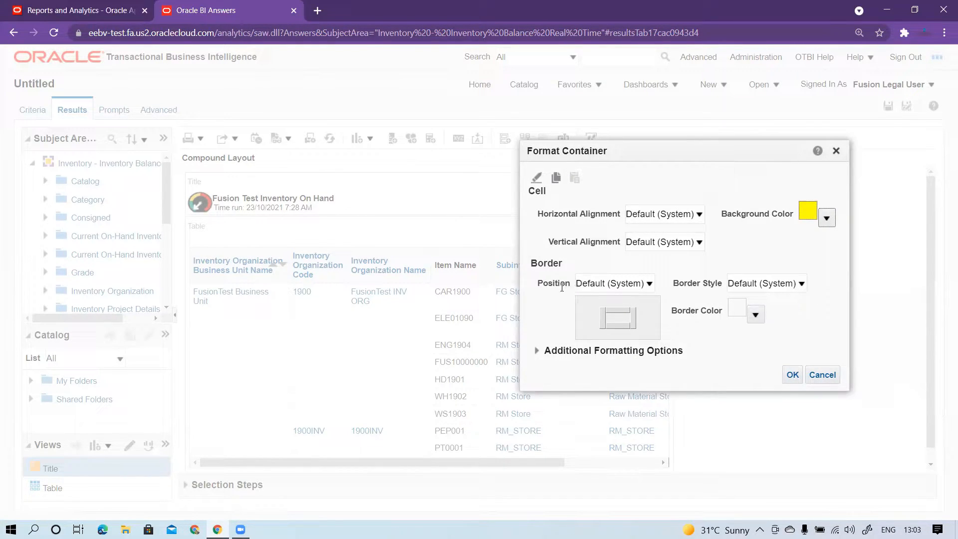
Set the border color of the title view's container to red #CC3333.
left_click(648, 285)
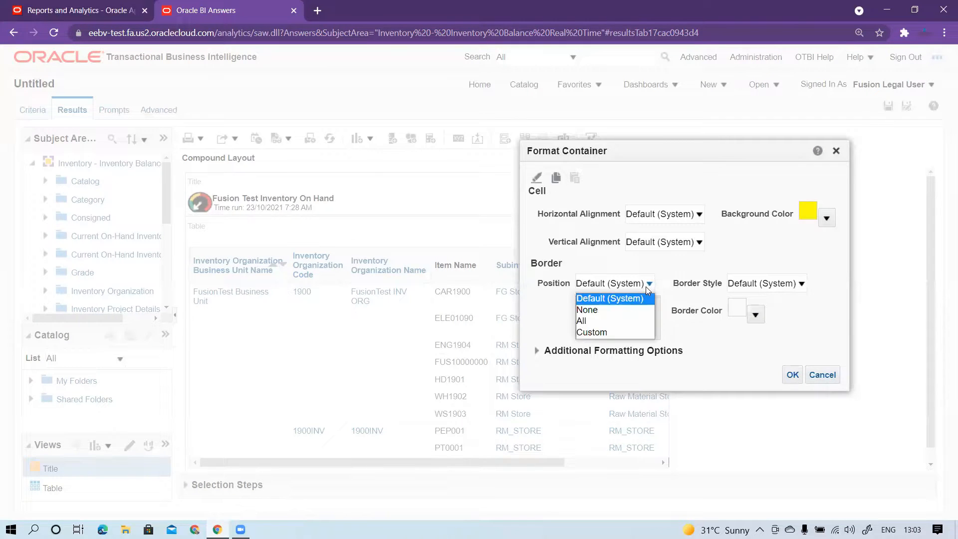
left_click(677, 275)
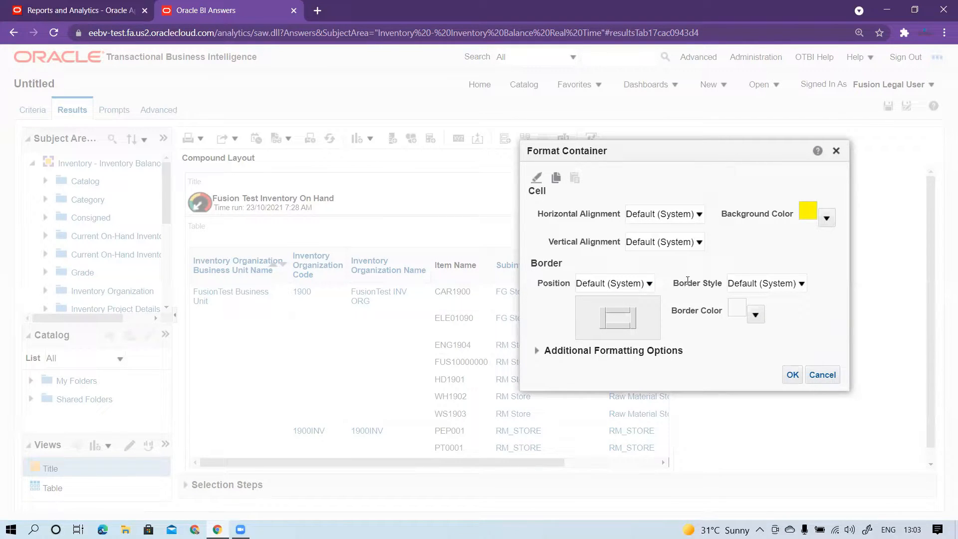
left_click(755, 315)
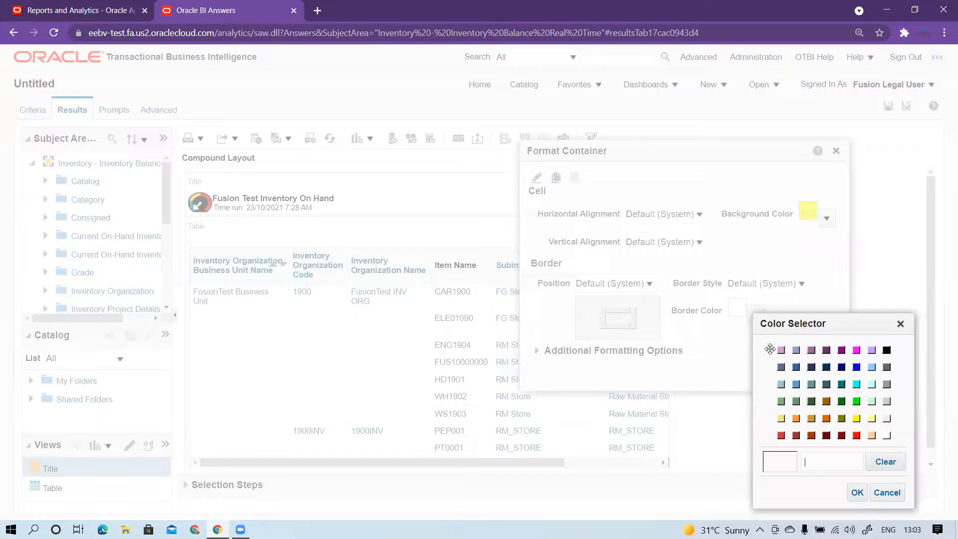
left_click(781, 434)
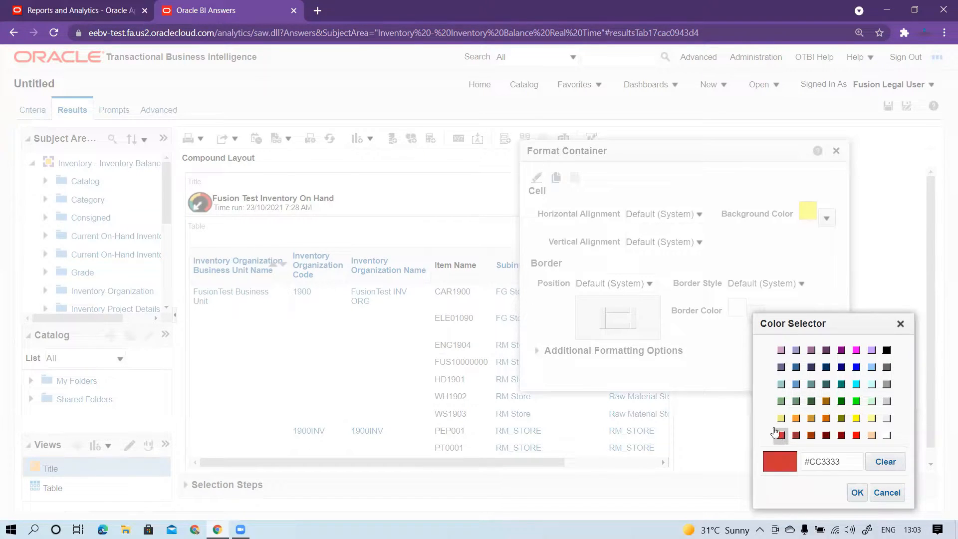
left_click(857, 493)
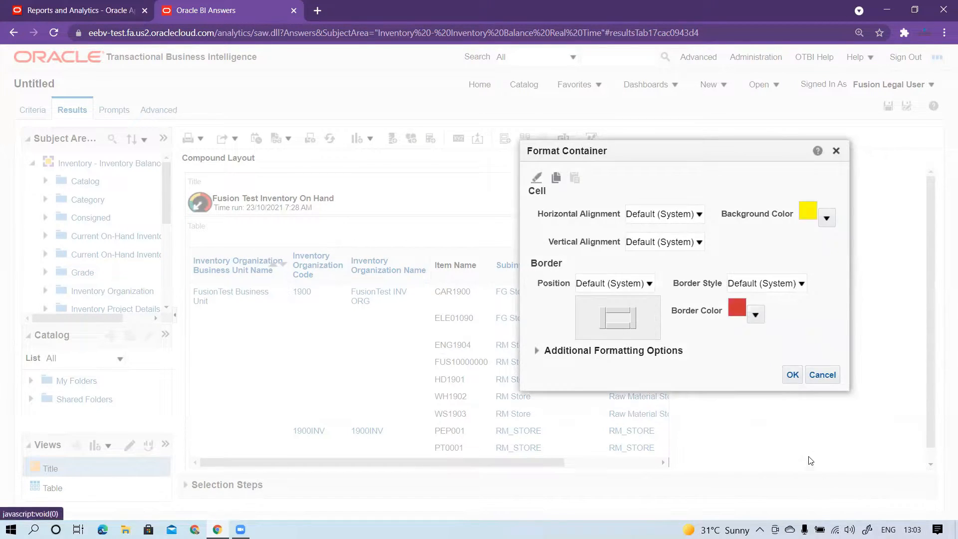
Turn on the border for all four sides of the title view's container and apply the formatting.
left_click(619, 311)
left_click(602, 318)
left_click(617, 327)
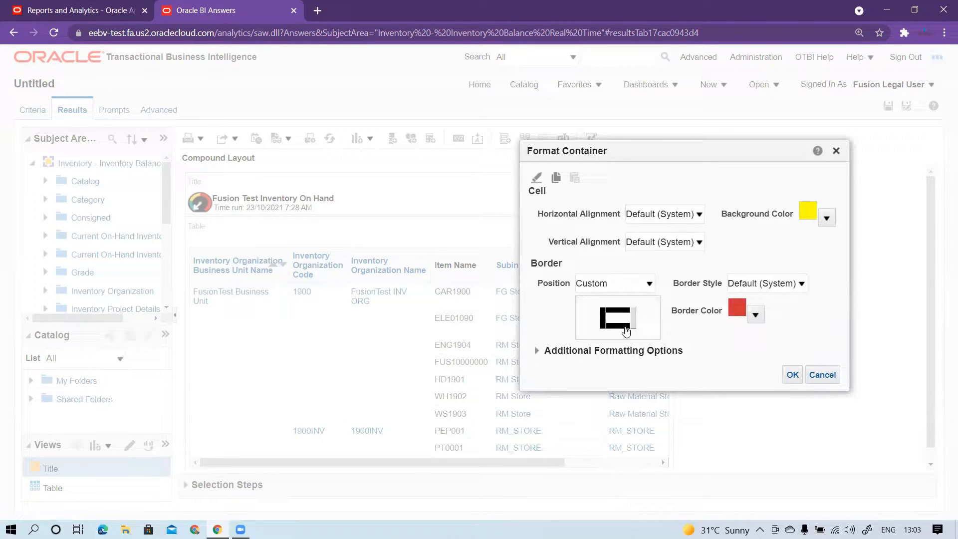
left_click(634, 326)
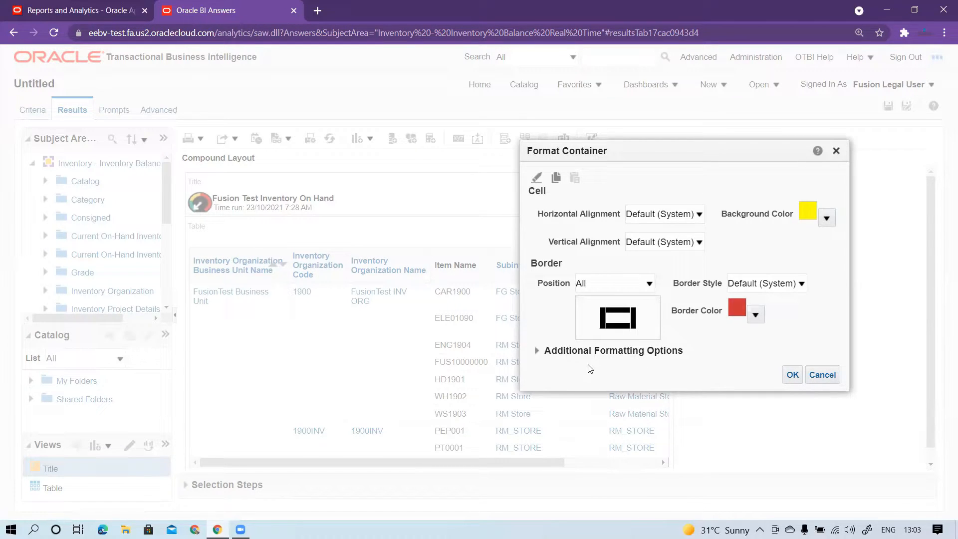
left_click(792, 374)
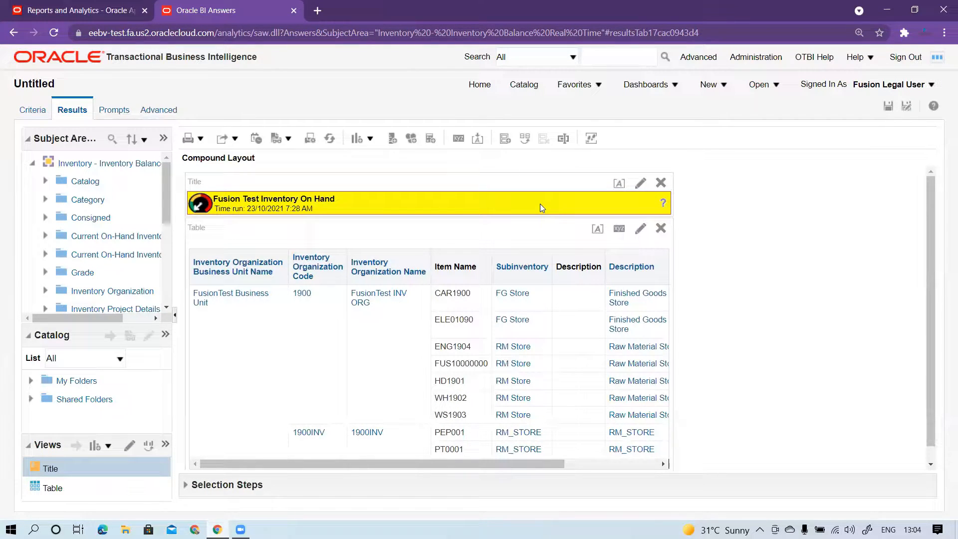
Open the title view's help link to check its target address, and return to the analysis.
left_click(663, 205)
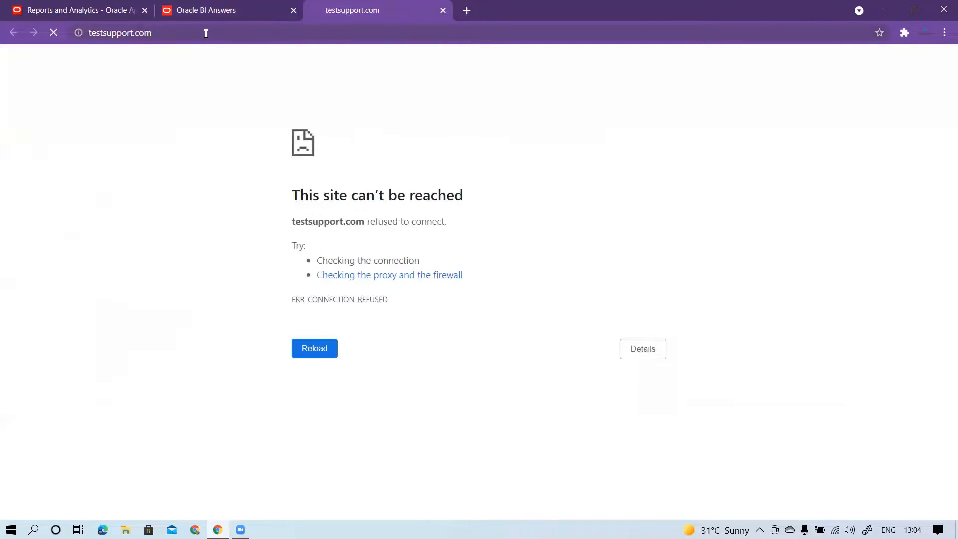
left_click_drag(206, 34, 75, 33)
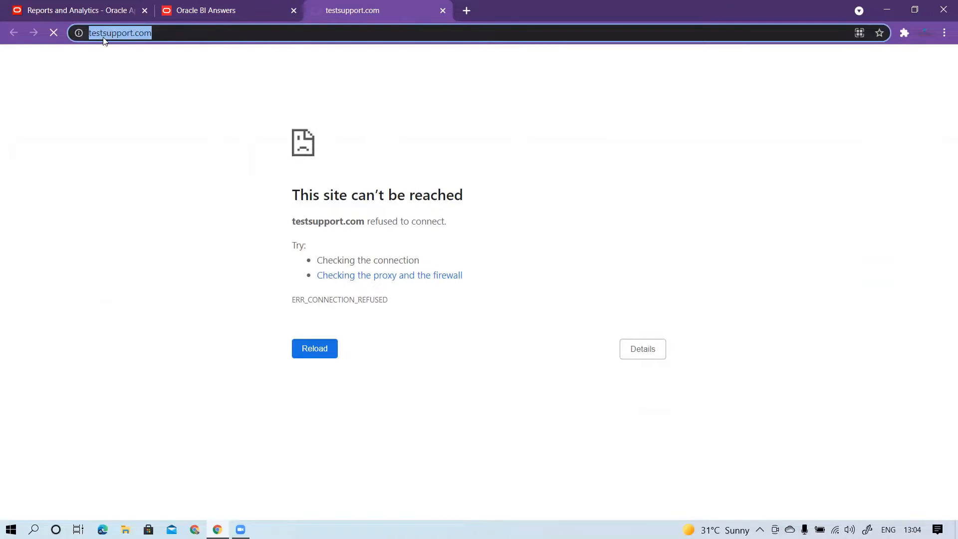
left_click(215, 11)
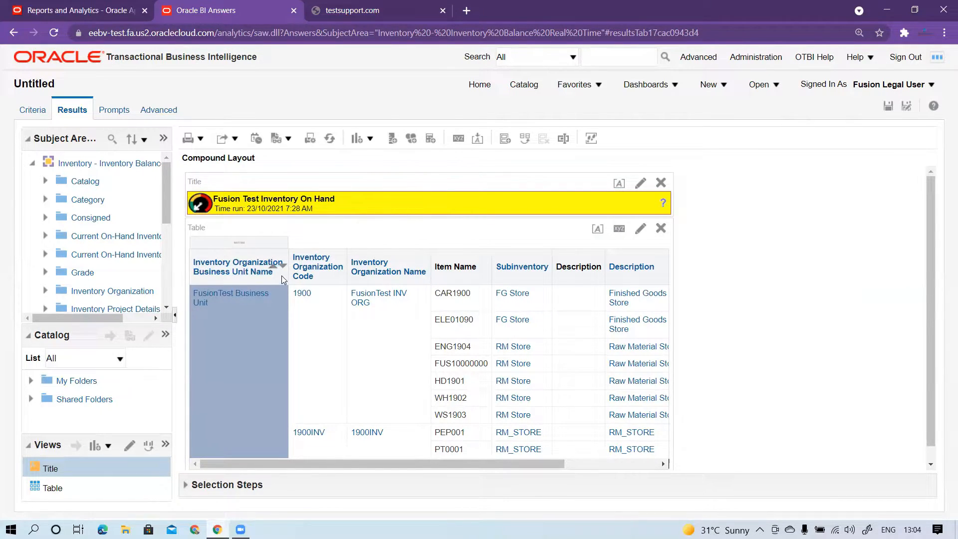
Open the container formatting of the table view and set its background color to #CC9933.
scroll(281, 275, "down", 1)
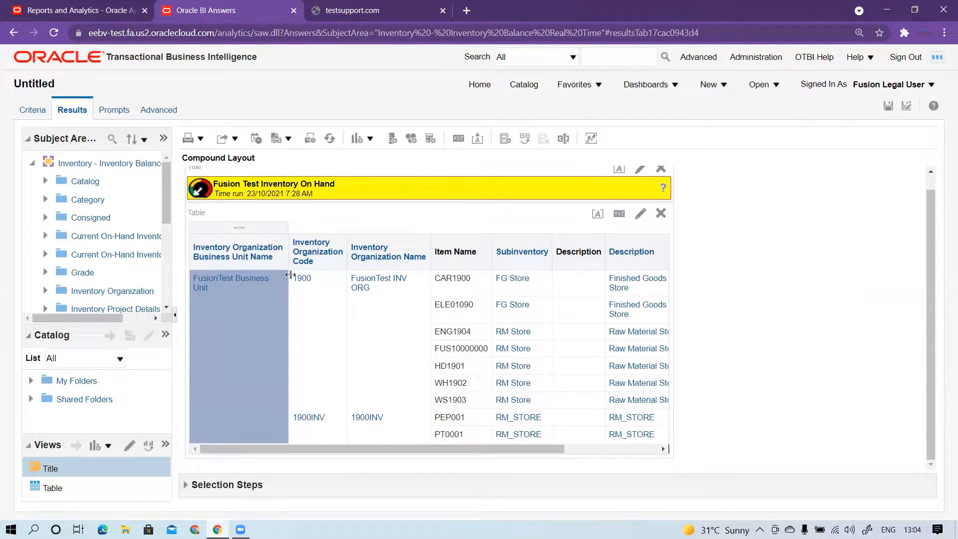
left_click(598, 215)
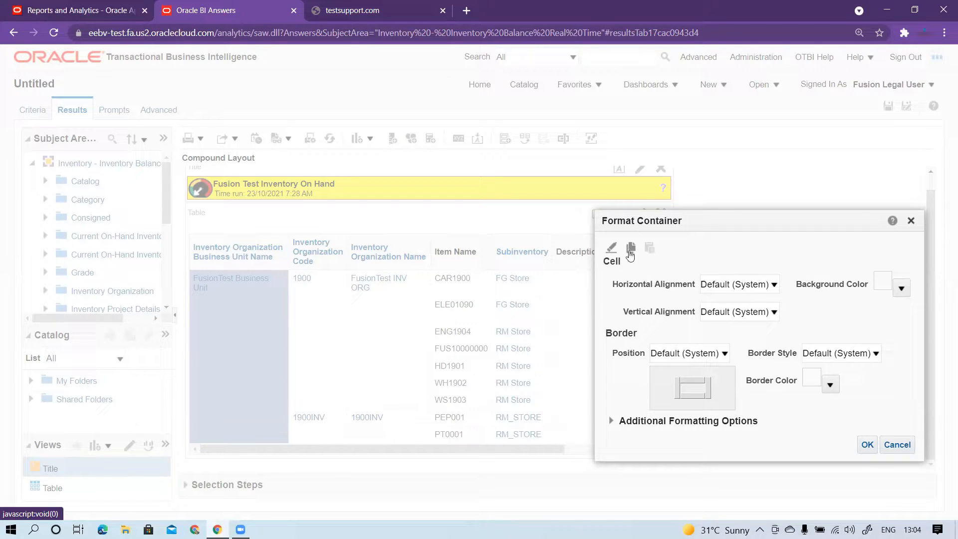
left_click(901, 288)
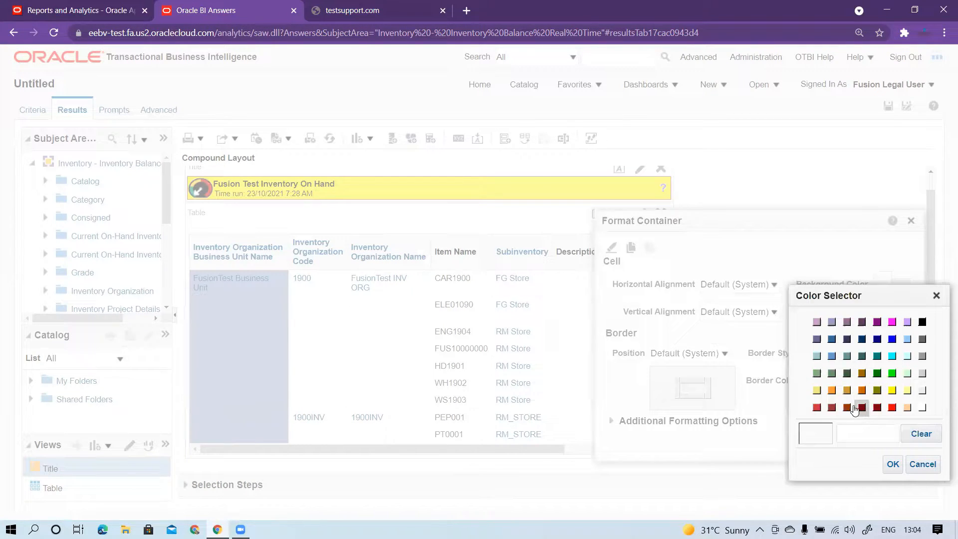
left_click(846, 390)
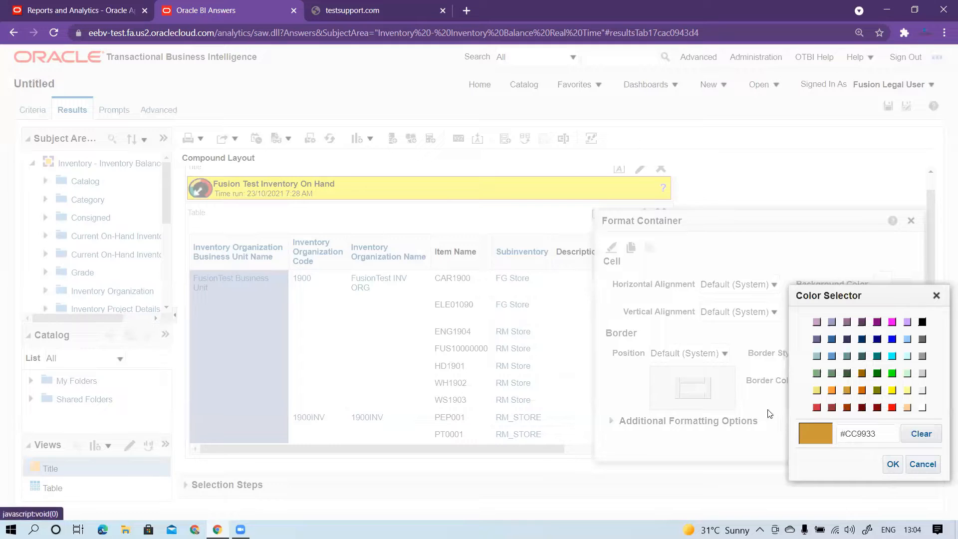
left_click(892, 464)
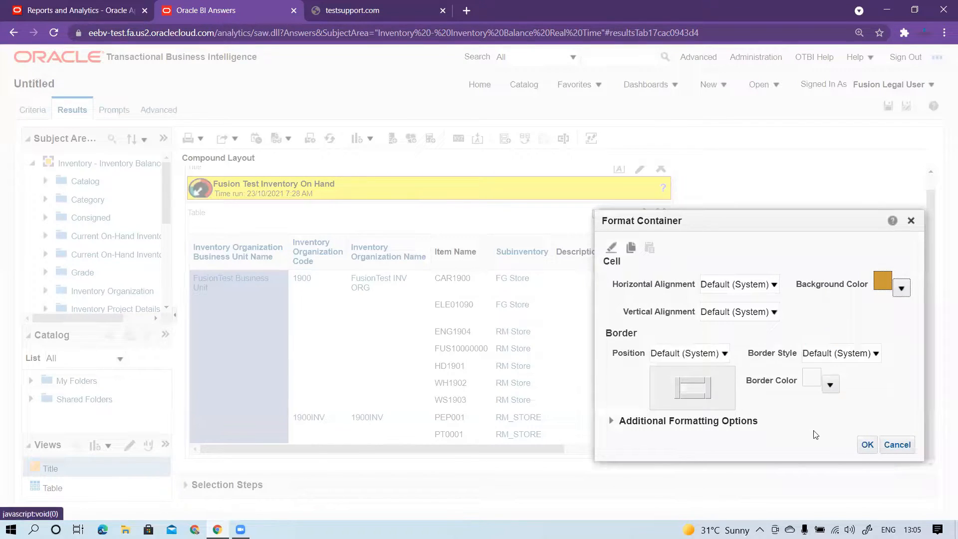
Give the table view's container a light blue #99CCFF border on all four sides and apply the formatting.
left_click(831, 383)
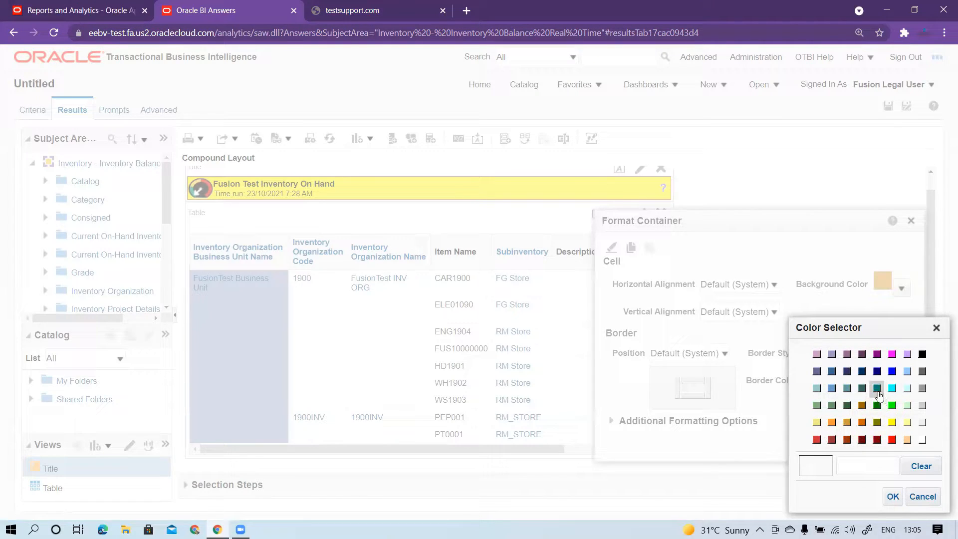
left_click(908, 373)
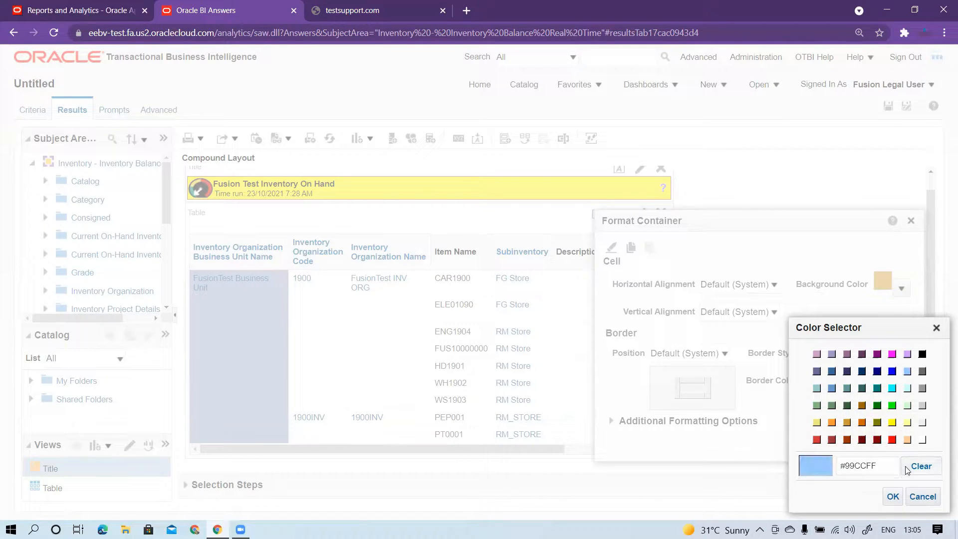
left_click(893, 496)
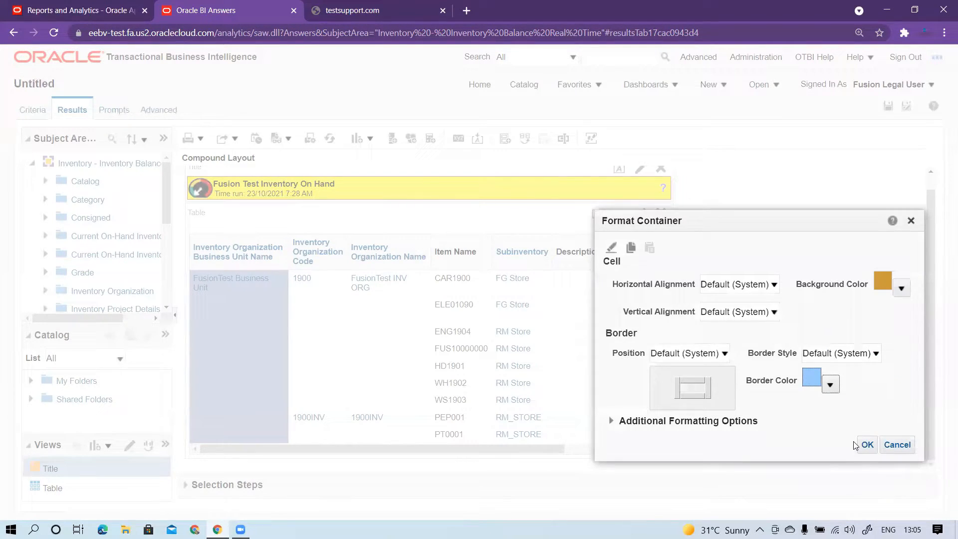
left_click(693, 381)
left_click(677, 388)
left_click(690, 399)
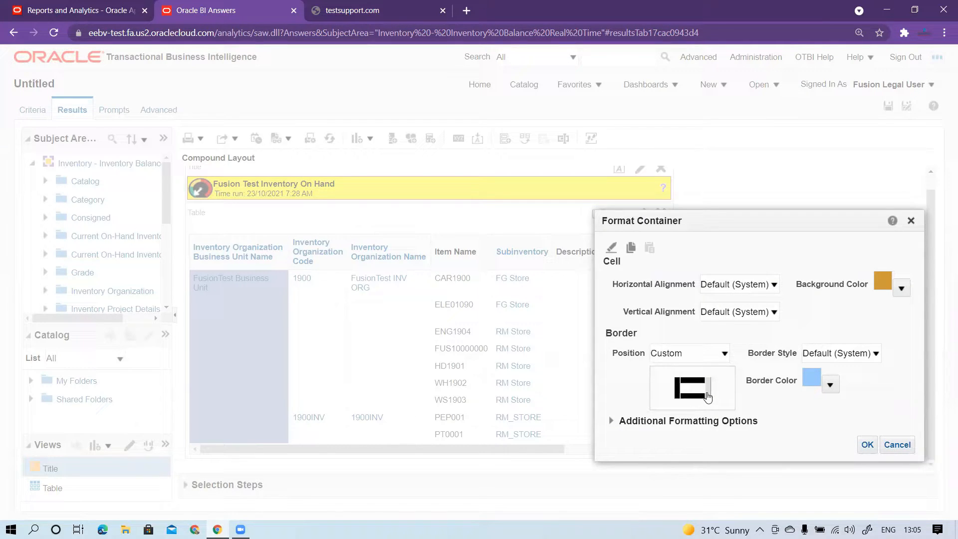
left_click(708, 393)
left_click(866, 444)
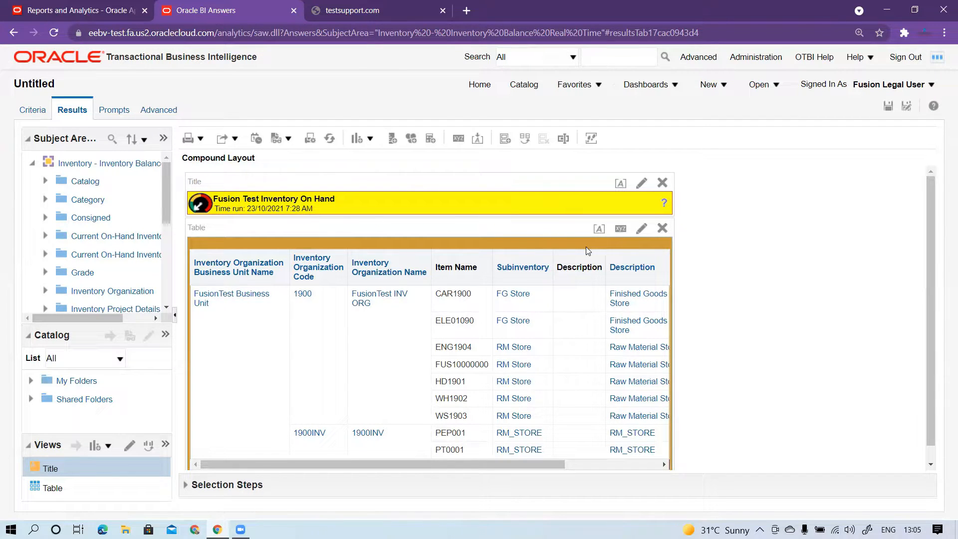
Open the table view for editing and review the Column Labels choices for its columns and measures, then cancel without changes.
left_click(620, 228)
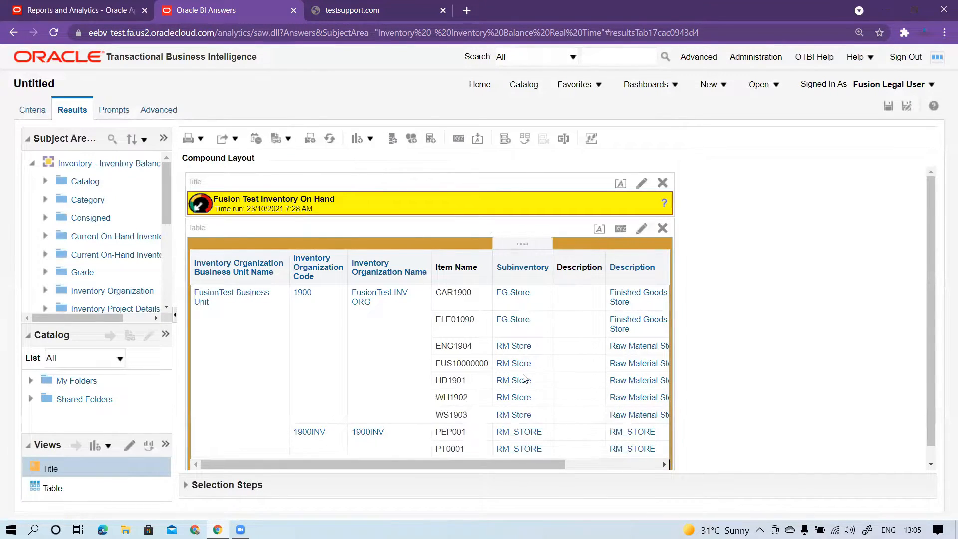
left_click(73, 492)
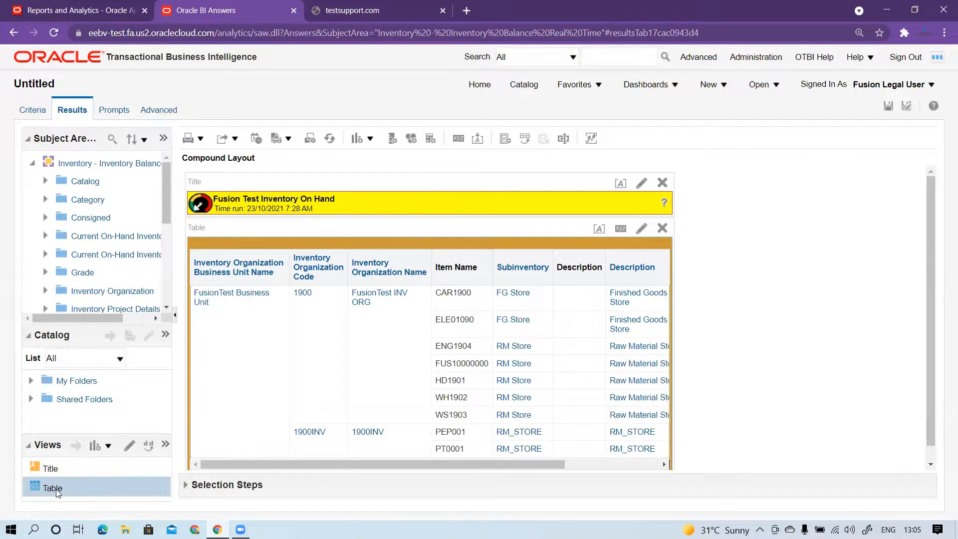
left_click(130, 447)
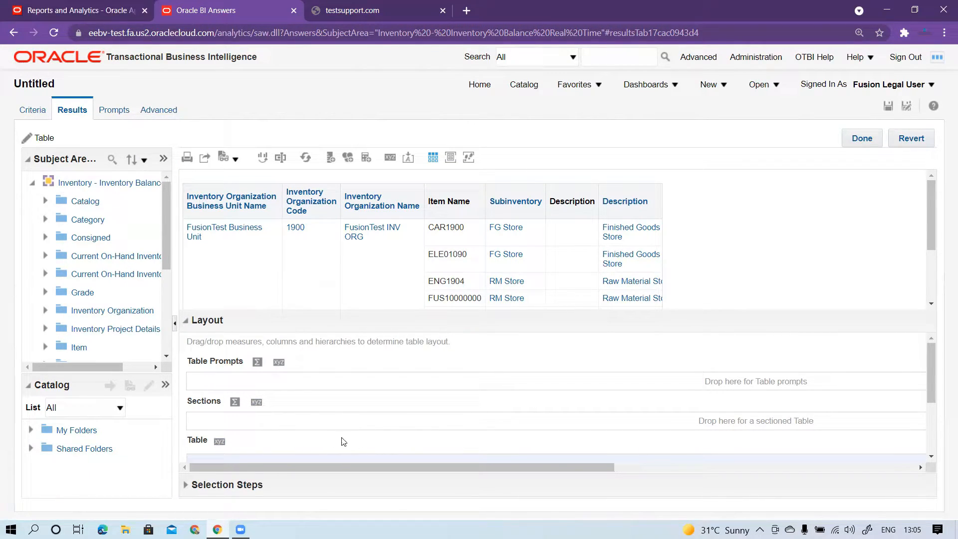
scroll(363, 409, "down", 3)
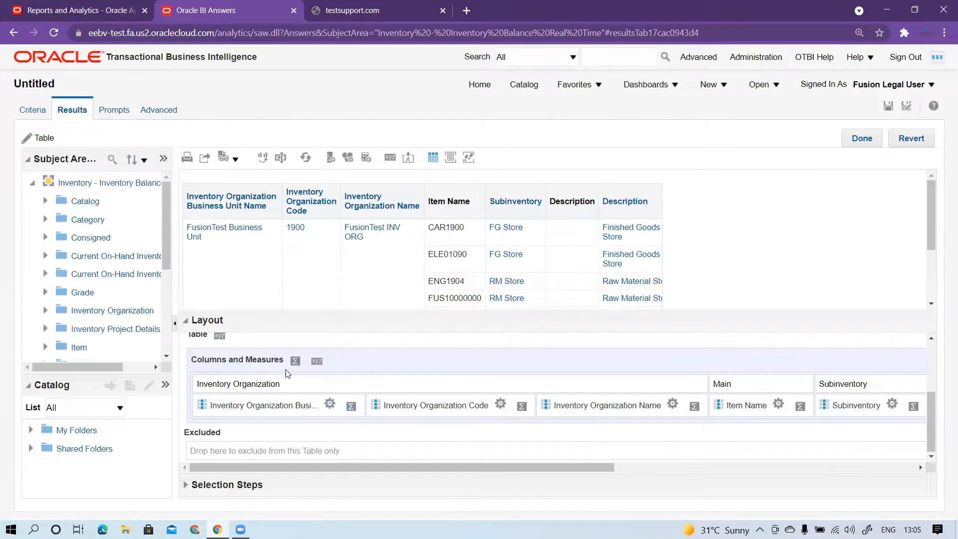
left_click(316, 361)
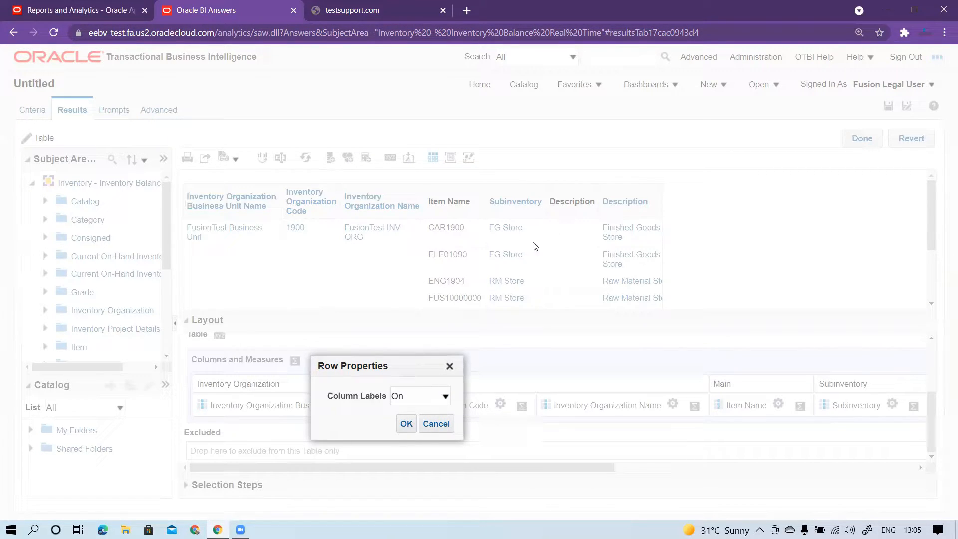
left_click(441, 397)
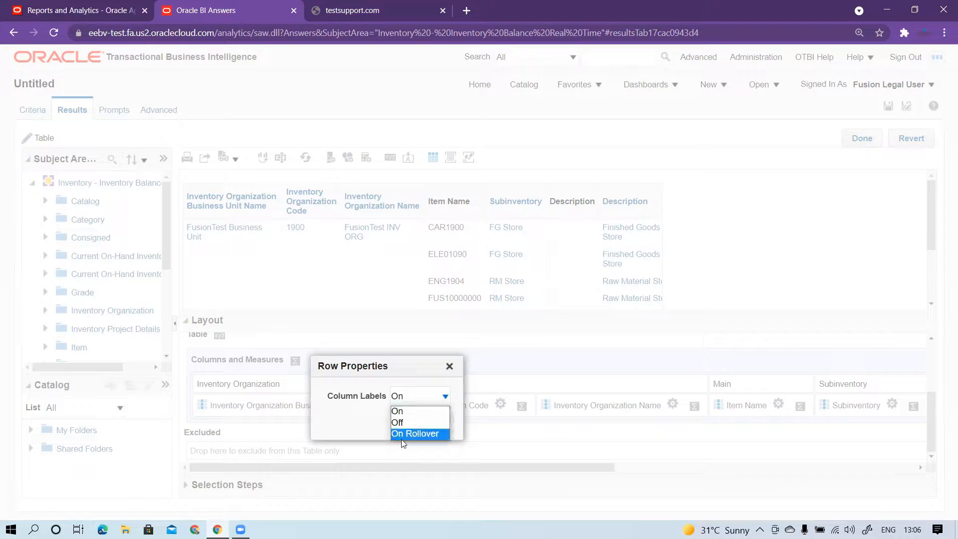
left_click(370, 420)
left_click(432, 424)
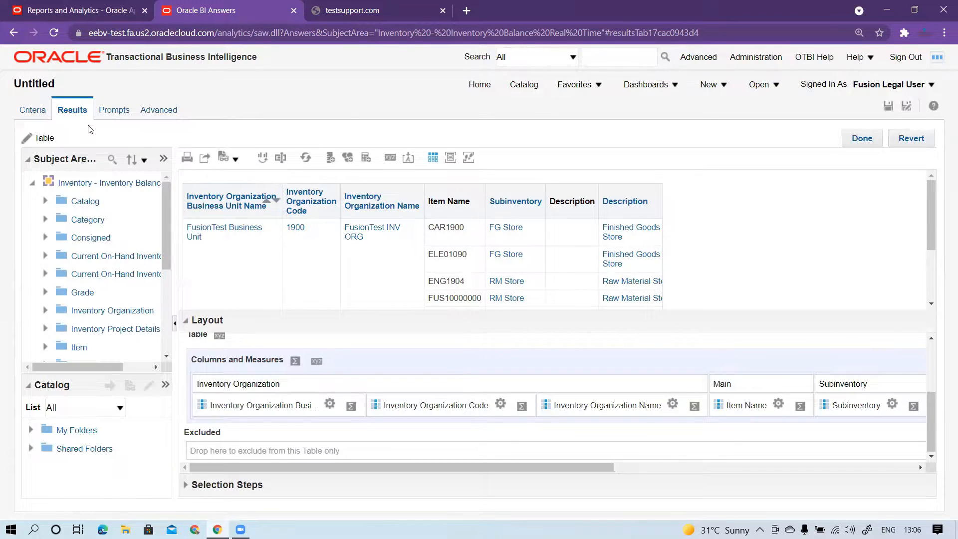
Return to the analysis criteria and look through the options offered for the organization code, organization name and item name columns.
left_click(33, 110)
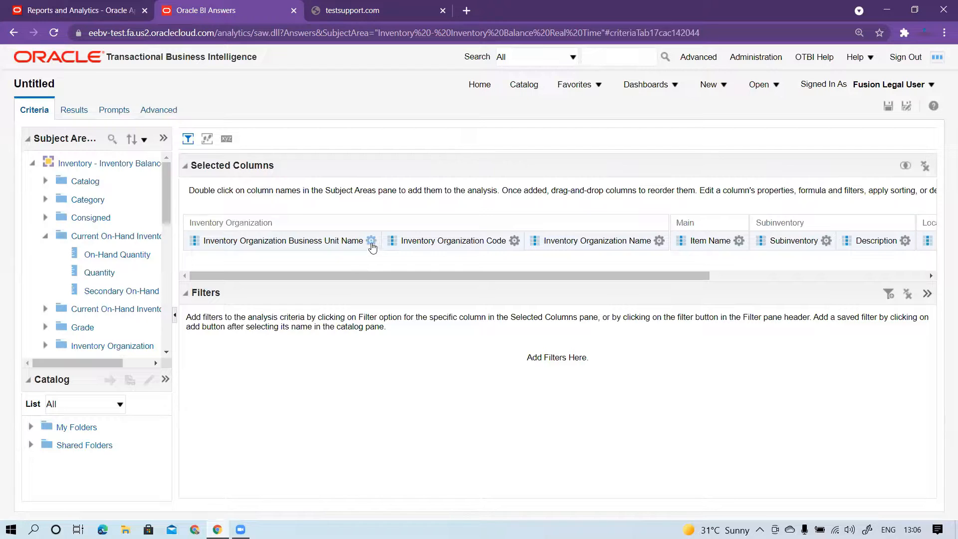
left_click(372, 241)
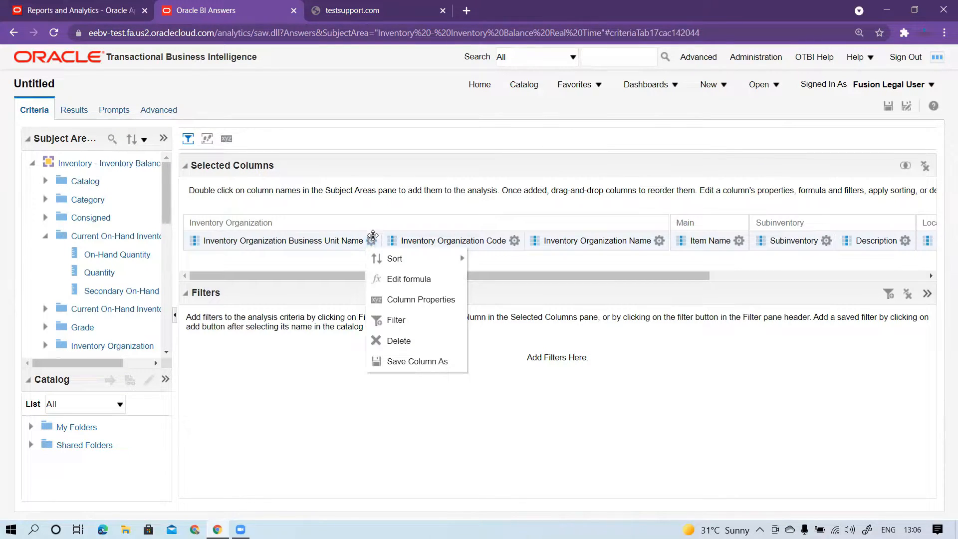
left_click(514, 241)
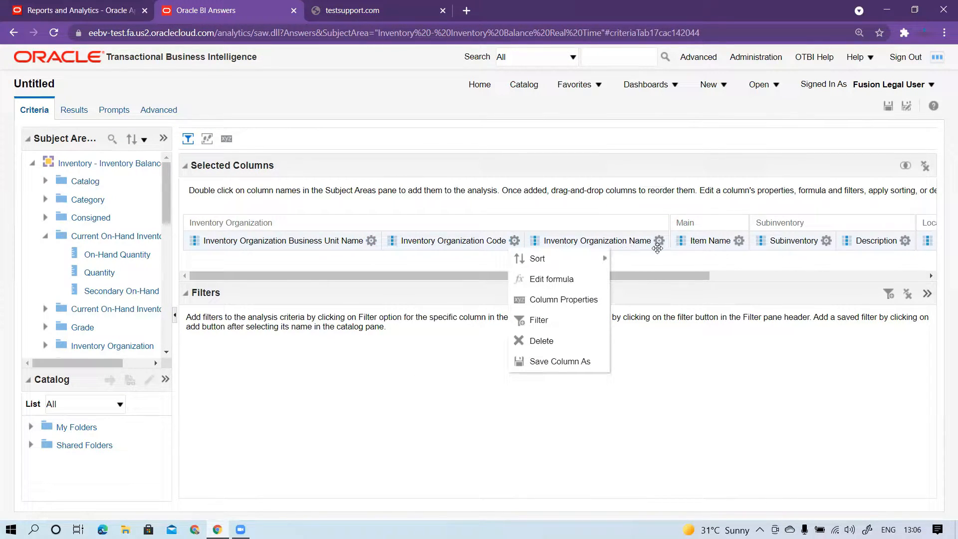
left_click(659, 240)
left_click(739, 241)
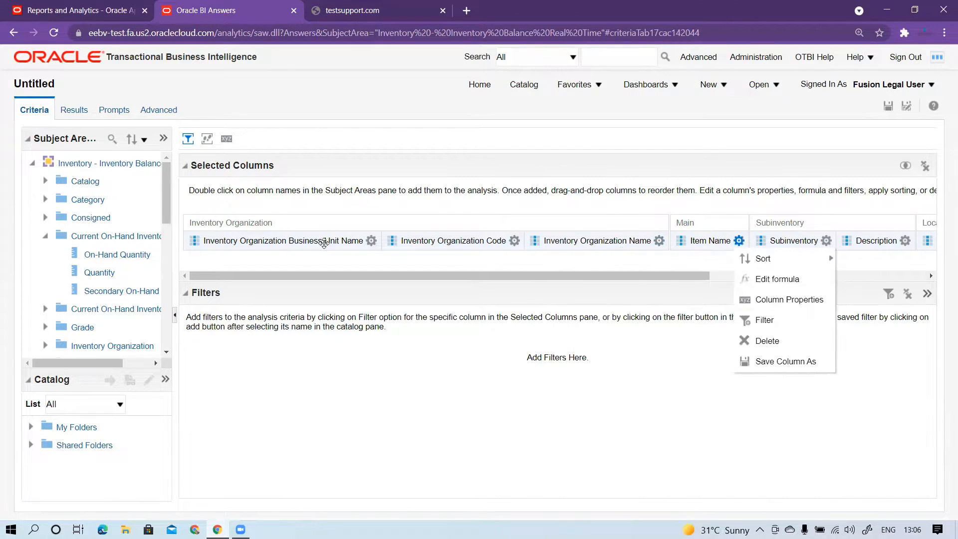
Open the column properties of Inventory Organization Business Unit Name and add the three-quarters-filled circle image to its cells.
left_click(372, 242)
mouse_move(380, 259)
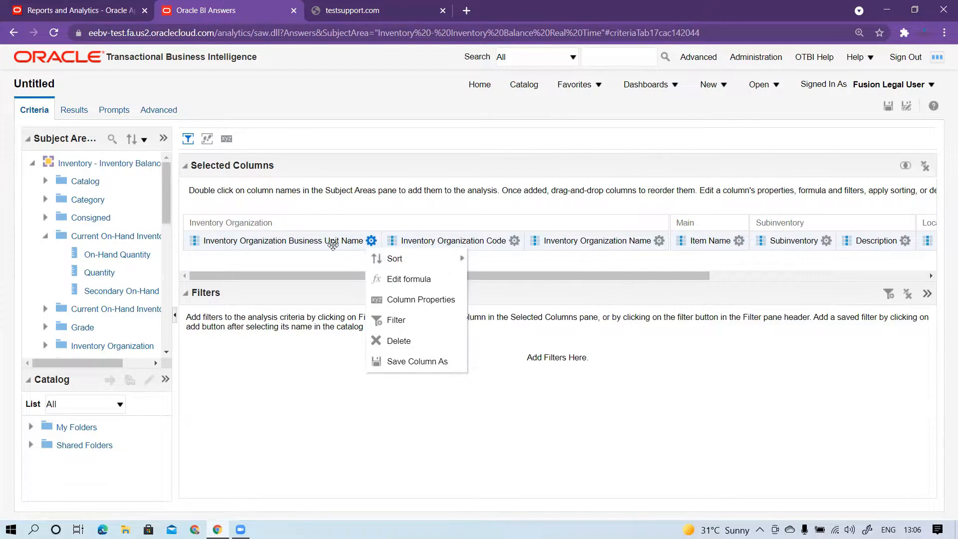
mouse_move(442, 259)
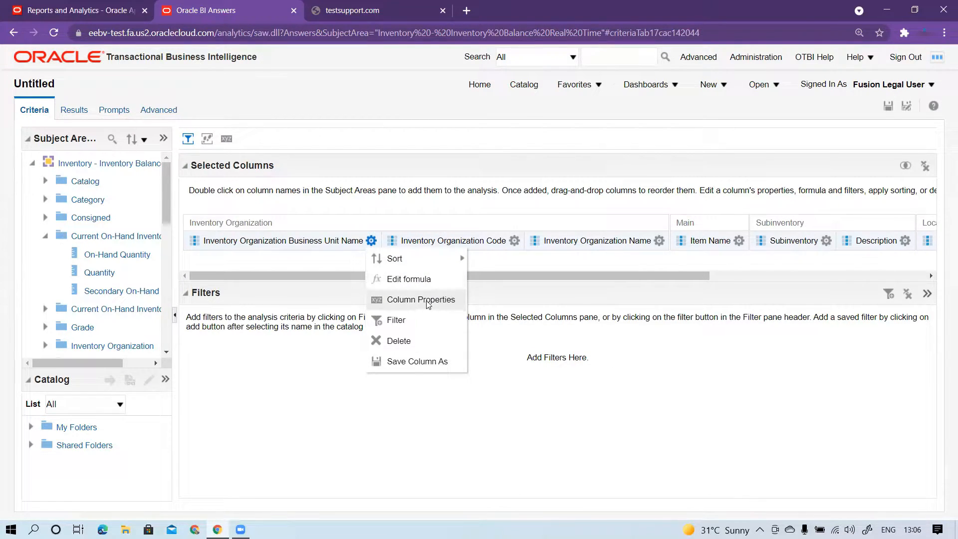
left_click(428, 303)
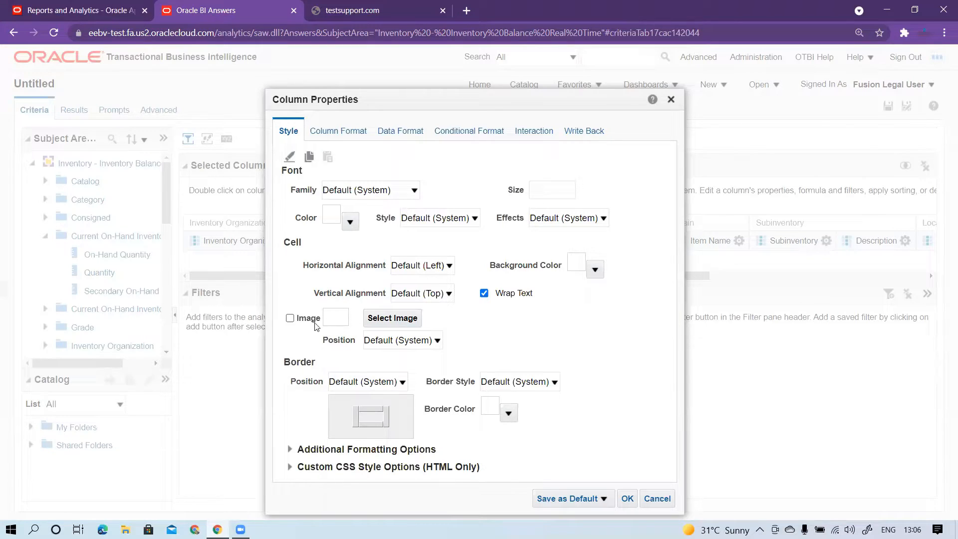
left_click(290, 318)
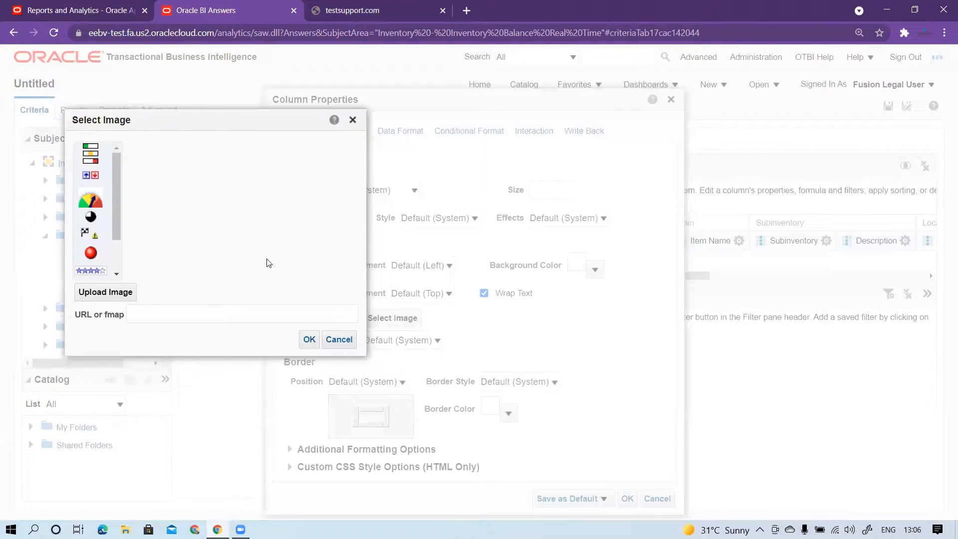
left_click(91, 217)
left_click(195, 149)
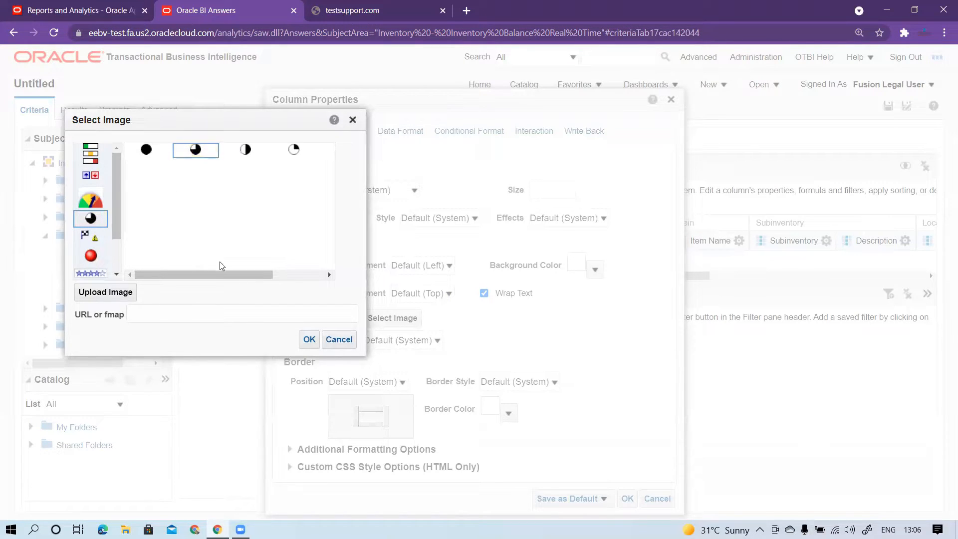
left_click(307, 339)
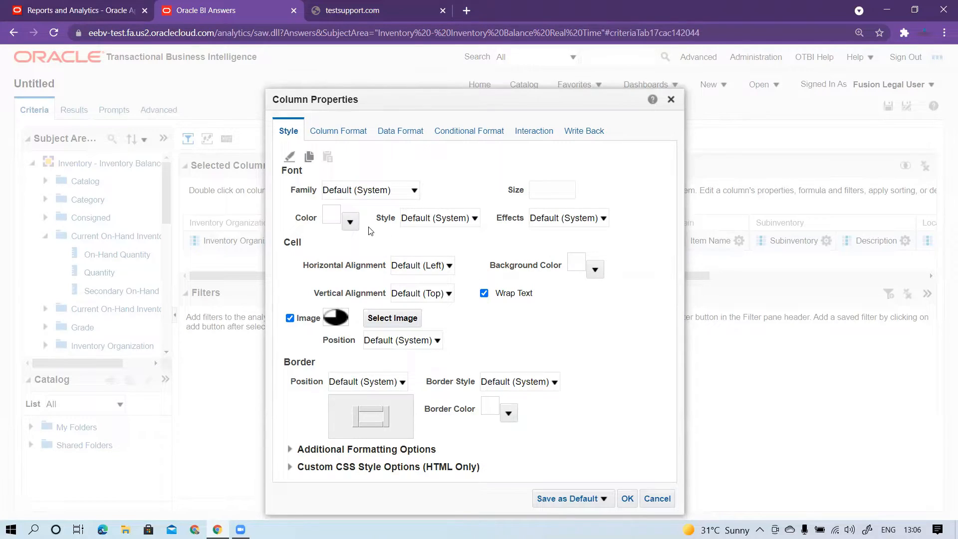
Set both the font color and the cell background color of the business unit name column to #99CCCC.
left_click(350, 222)
left_click(374, 288)
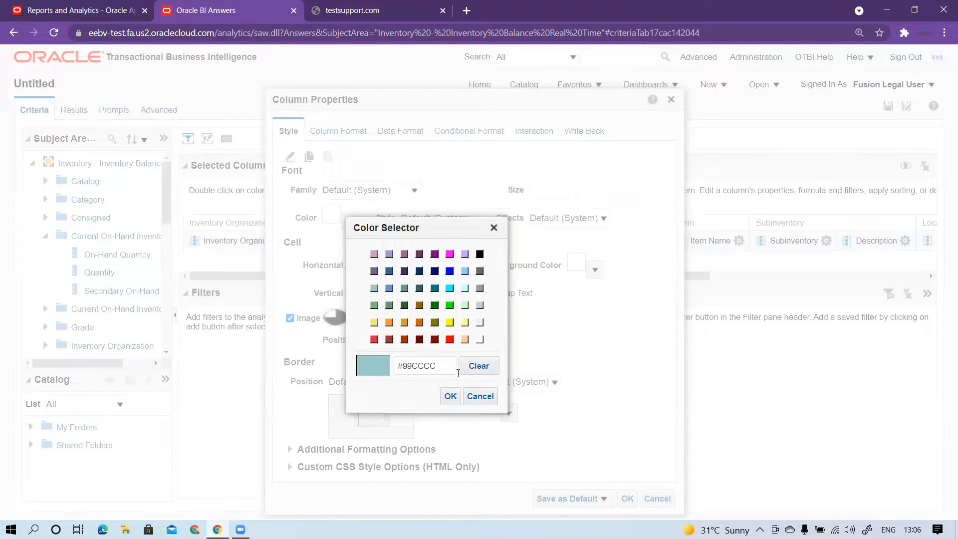
left_click(450, 396)
left_click(595, 270)
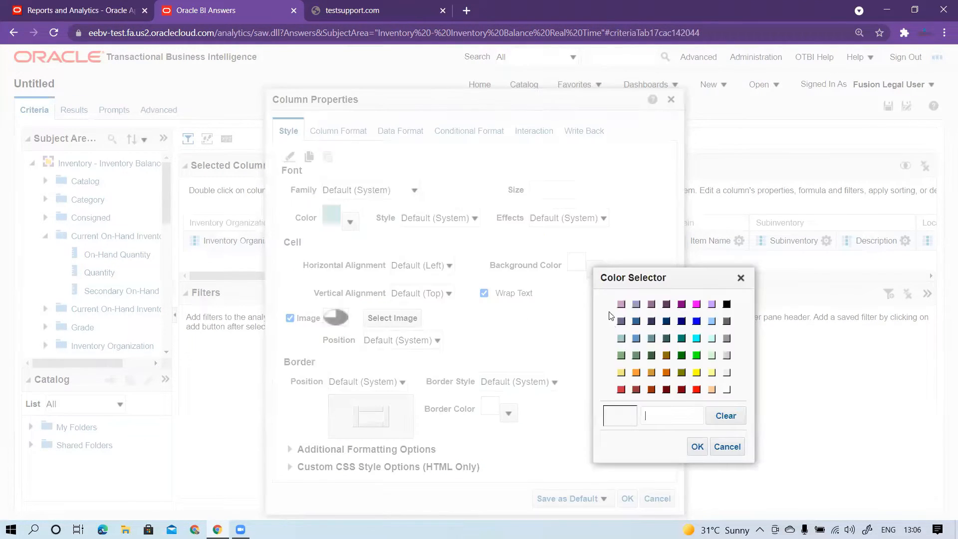
left_click(621, 339)
left_click(697, 446)
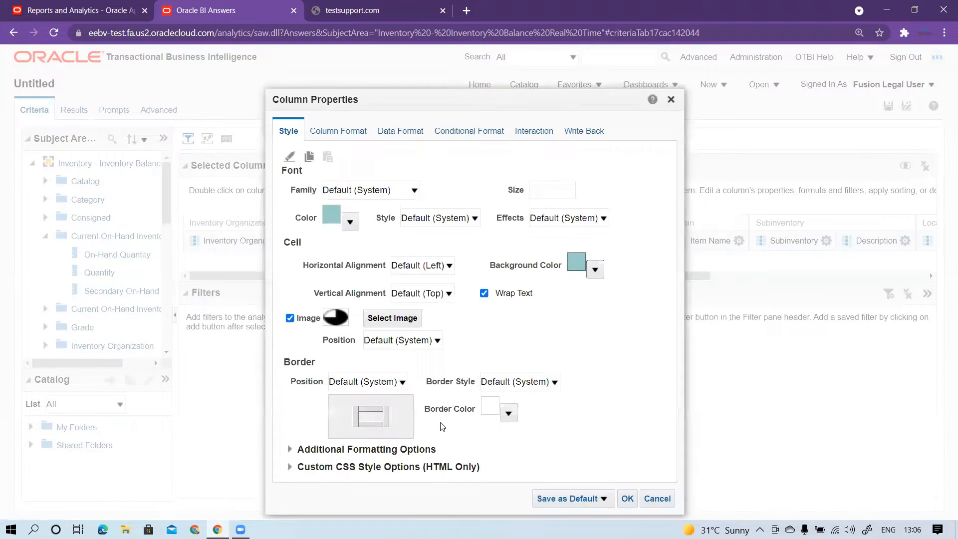
Give the business unit name column a black #000000 border on all four sides and set its font family to Times New Roman.
left_click(509, 413)
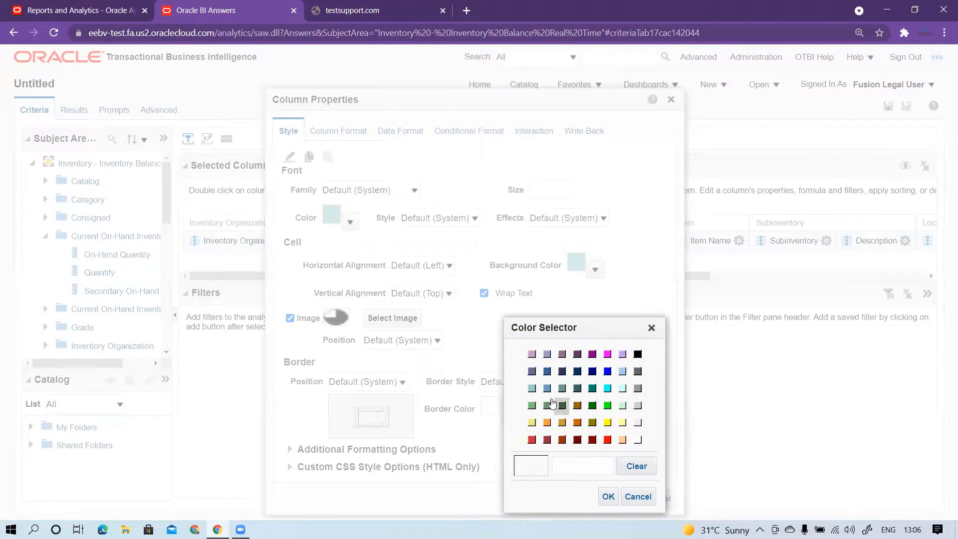
left_click(531, 388)
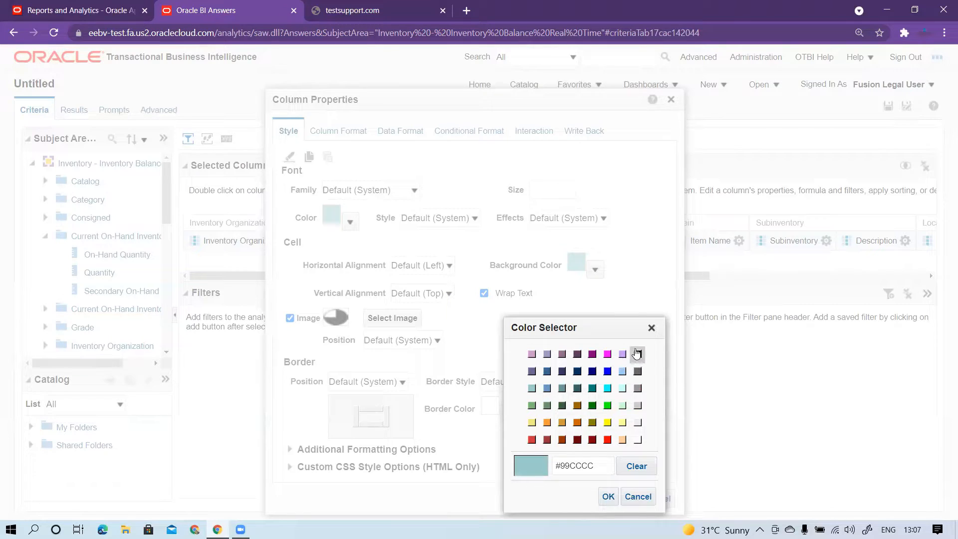
left_click(638, 354)
left_click(608, 497)
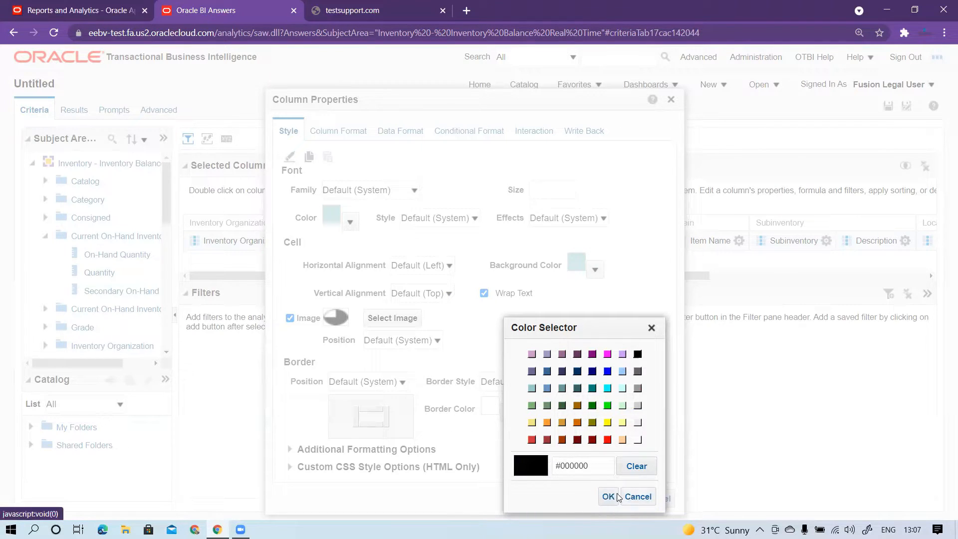
left_click(363, 409)
left_click(355, 417)
left_click(367, 424)
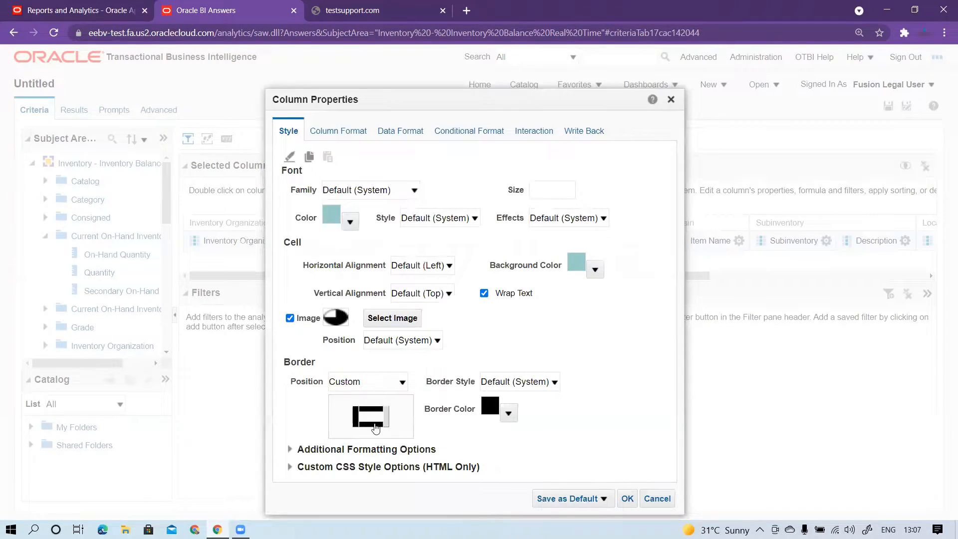
left_click(388, 419)
left_click(378, 194)
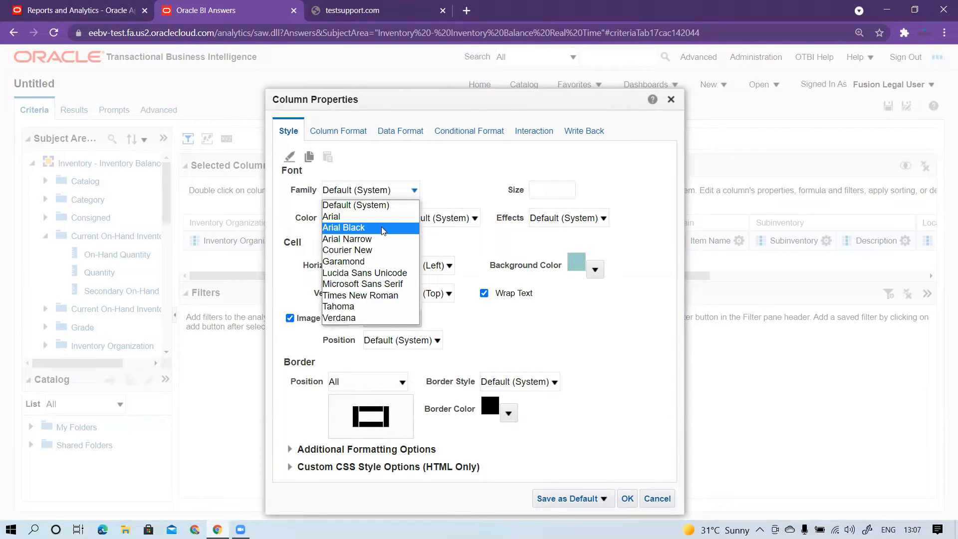
left_click(366, 295)
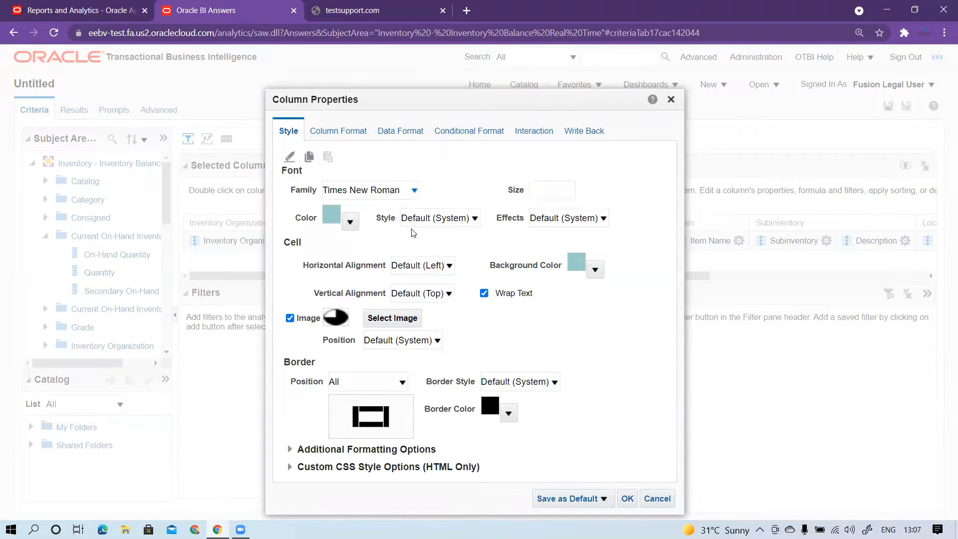
Enable custom headings in the business unit name column's format and shorten the folder heading to "Organization".
left_click(347, 136)
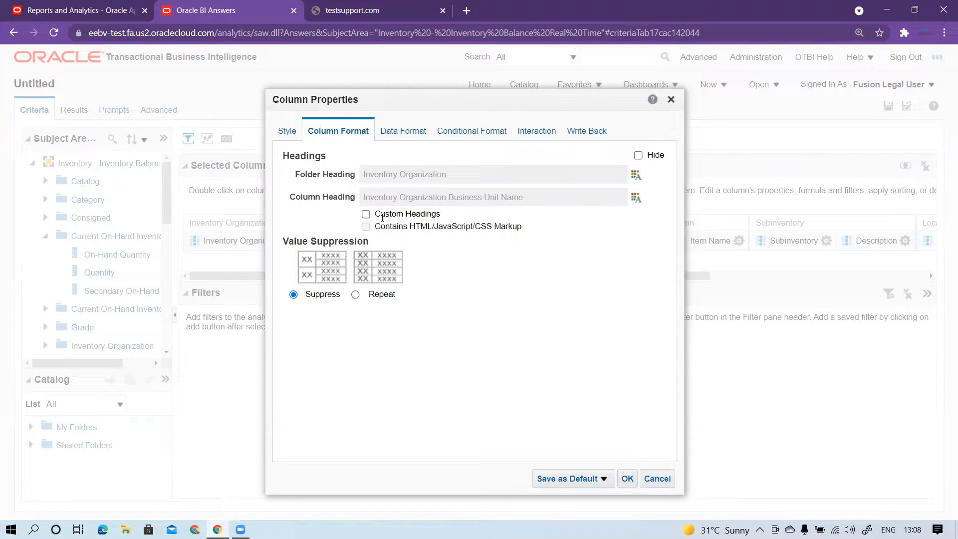
left_click(366, 214)
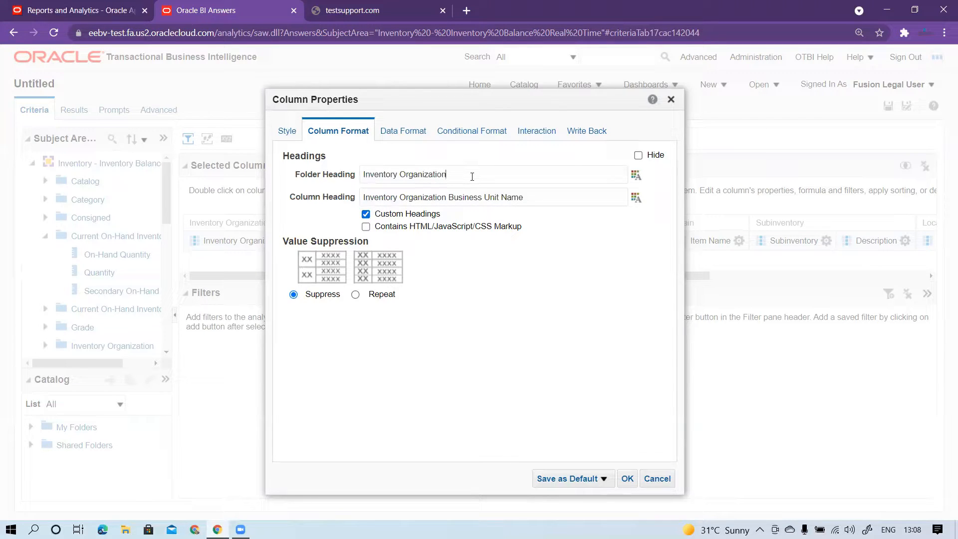
left_click_drag(472, 177, 317, 189)
left_click(401, 174)
key("BackSpace")
key("BackSpace")
key("BackSpace")
key("BackSpace")
key("BackSpace")
key("BackSpace")
key("BackSpace")
key("BackSpace")
key("BackSpace")
key("BackSpace")
Shorten the column heading to "Business Unit Name", and apply the column properties to check them in the results.
left_click_drag(449, 198, 325, 206)
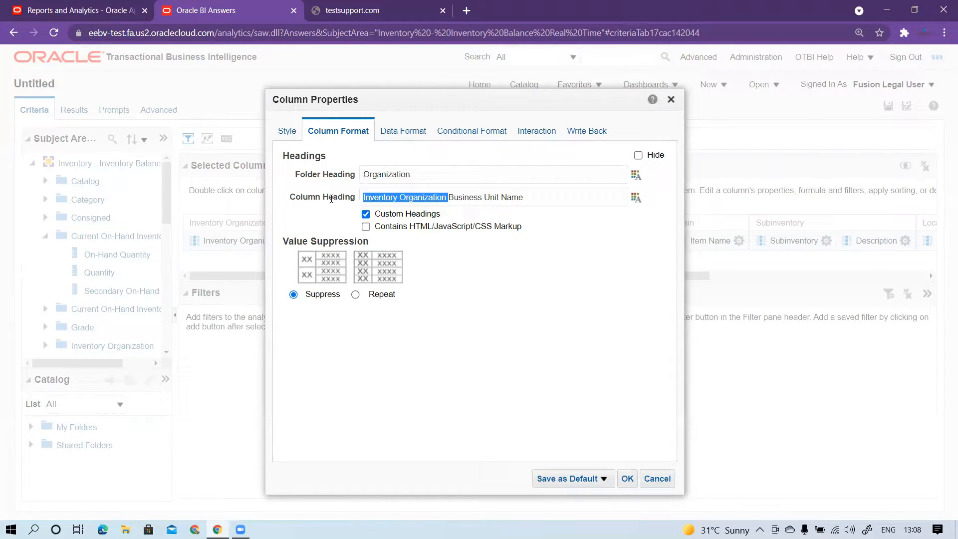
key("BackSpace")
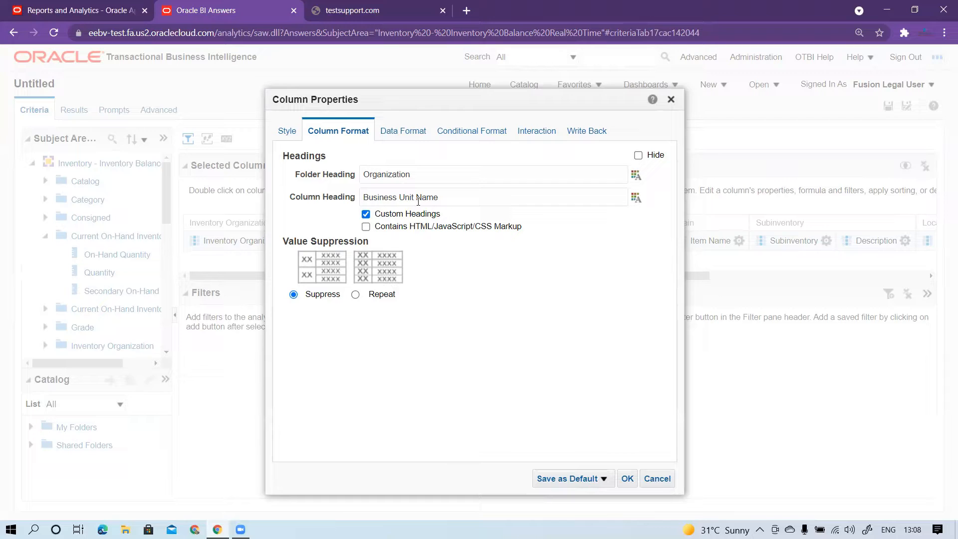
left_click(627, 480)
left_click(286, 240)
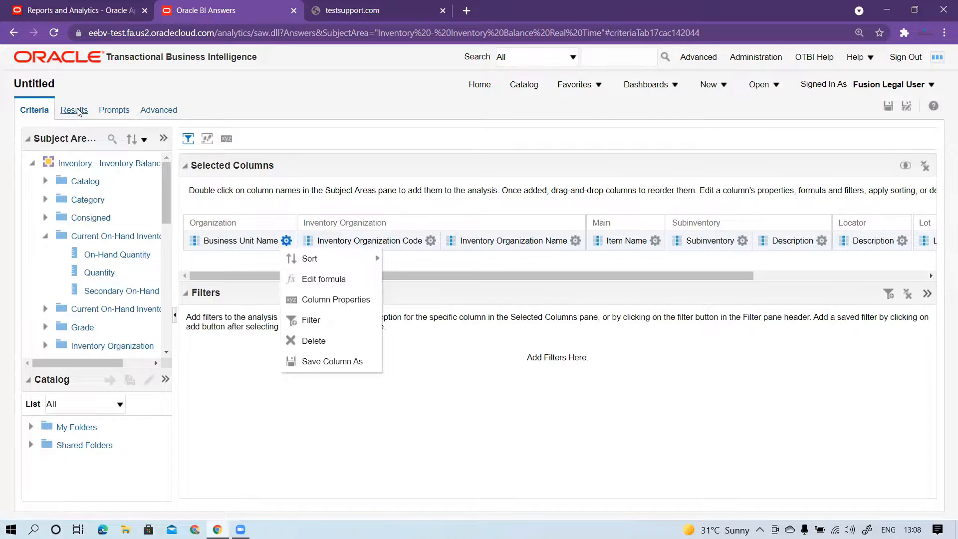
left_click(74, 110)
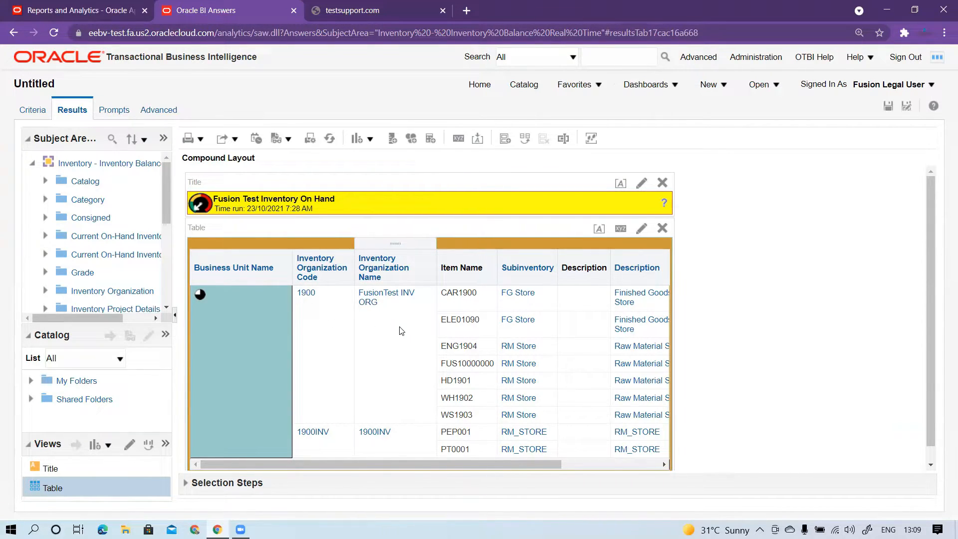
Set the inventory organization code column's value suppression to Repeat, apply it and check the column in the results.
left_click(35, 112)
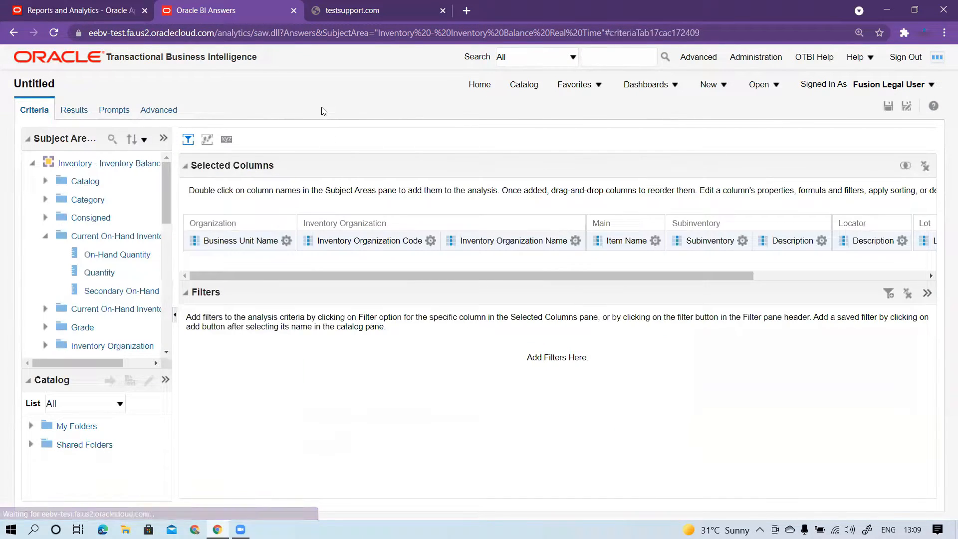
left_click(431, 240)
mouse_move(437, 258)
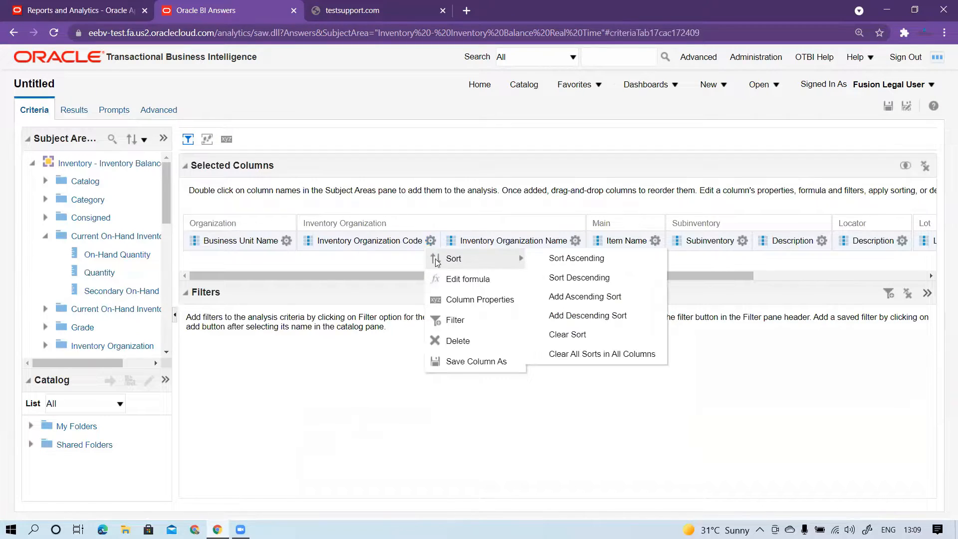
left_click(458, 301)
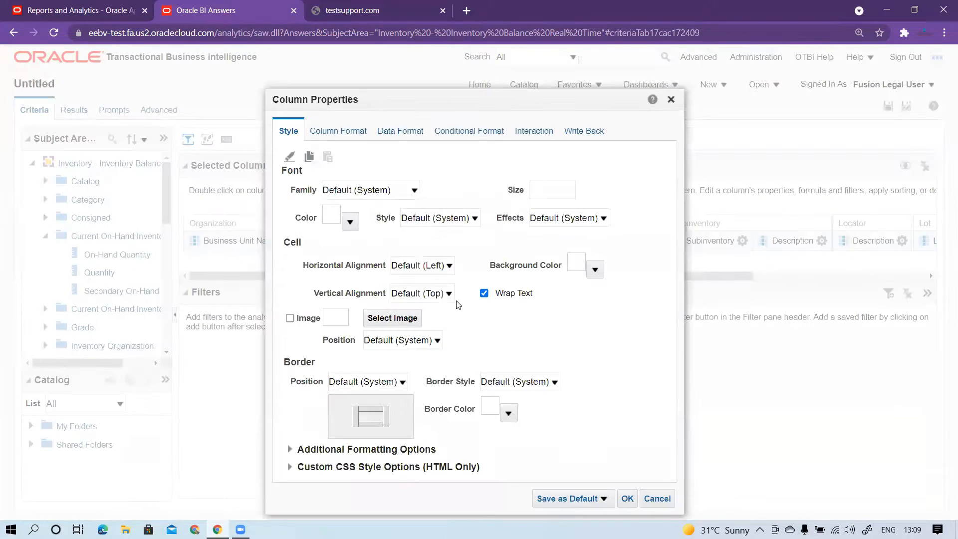
left_click(333, 131)
left_click(355, 294)
left_click(627, 479)
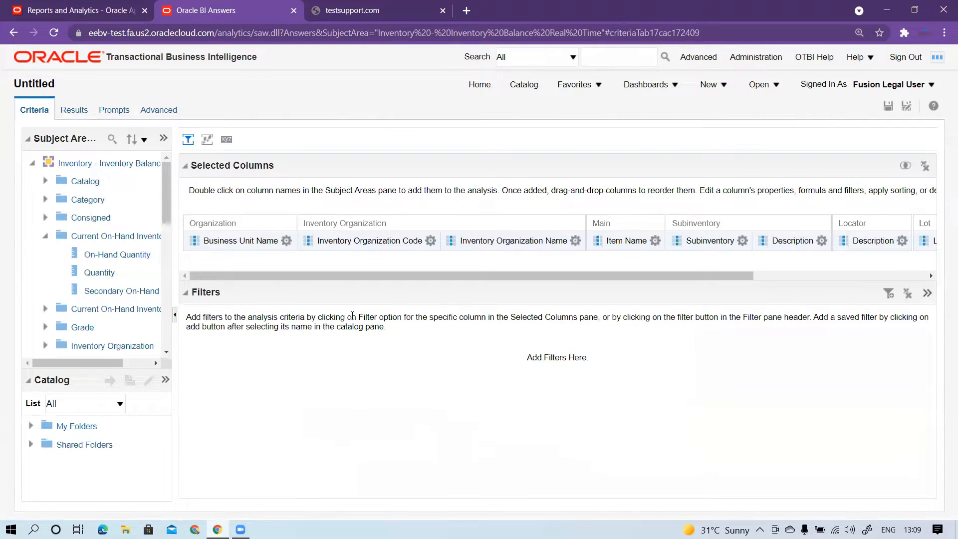
left_click(72, 109)
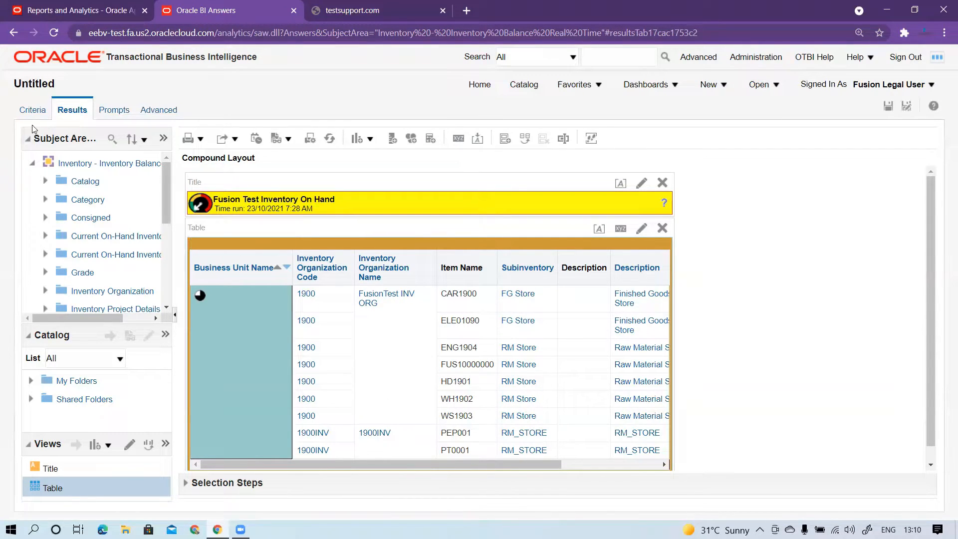
Set the inventory organization code column's cell background color to green #7EB679, apply it and check the results table.
left_click(31, 110)
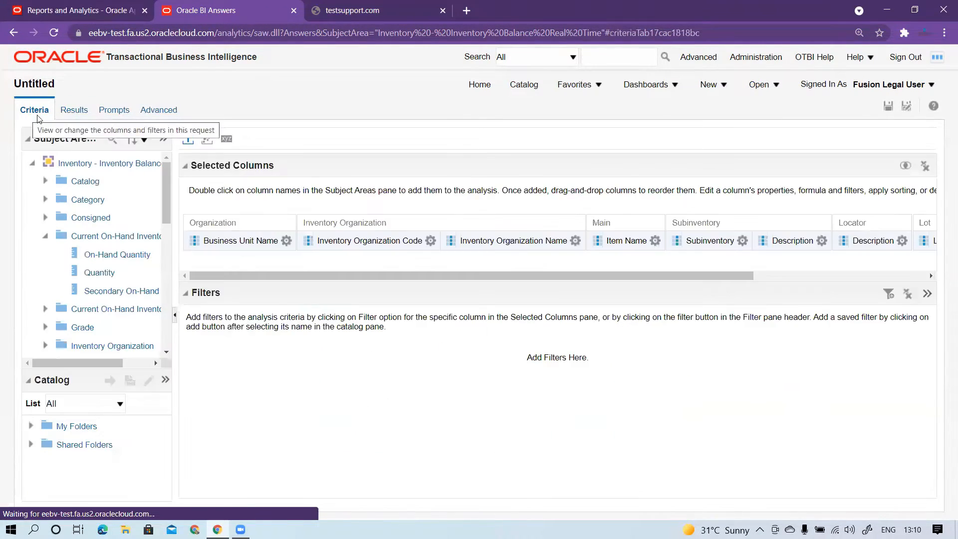
left_click(431, 240)
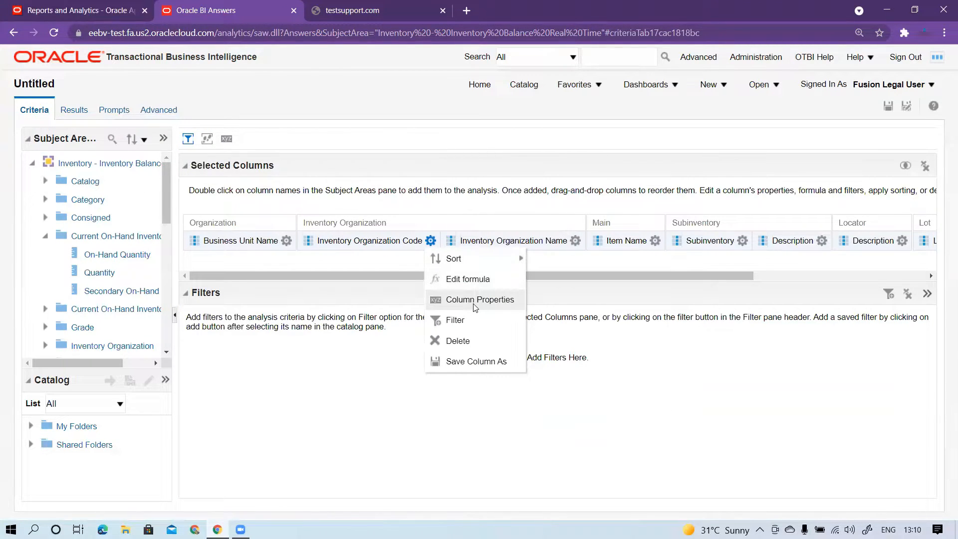
left_click(476, 305)
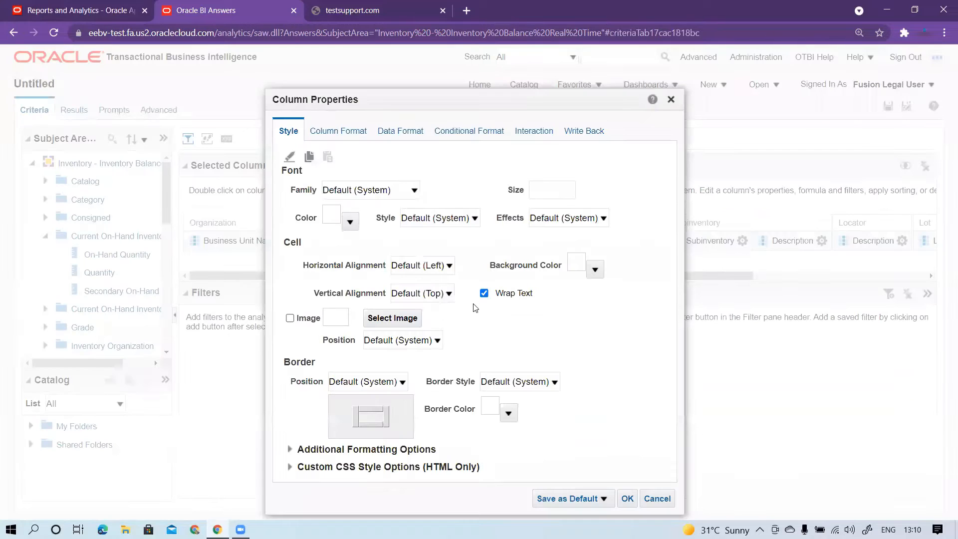
left_click(333, 133)
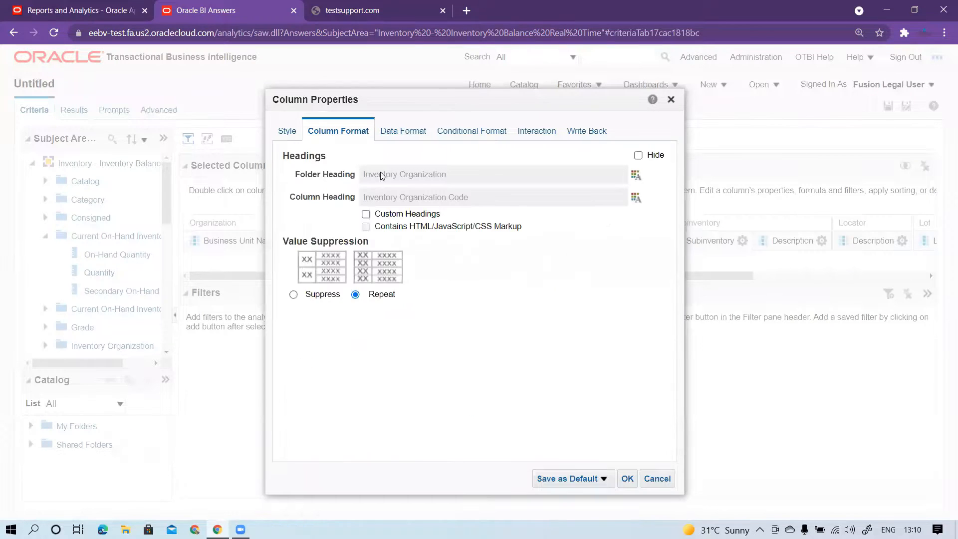
left_click(288, 133)
left_click(596, 266)
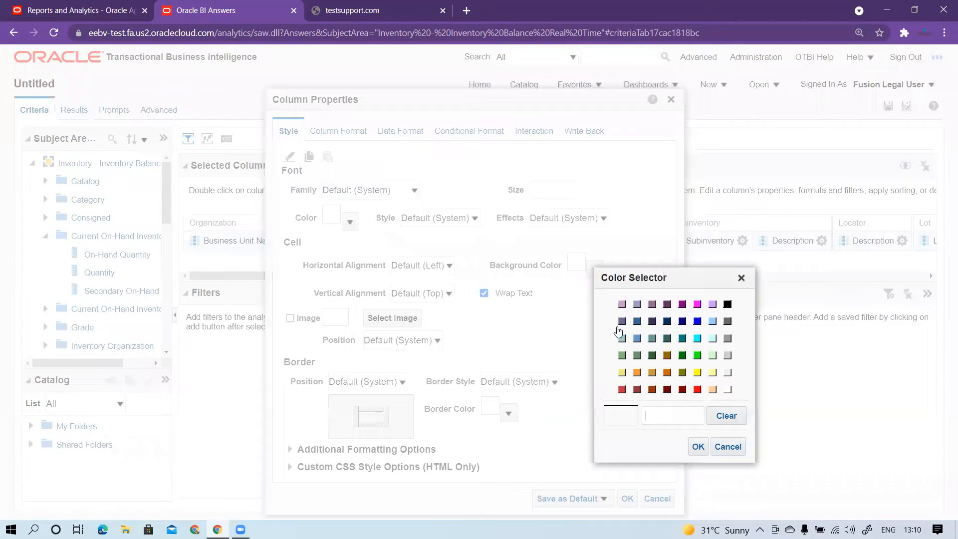
left_click(622, 355)
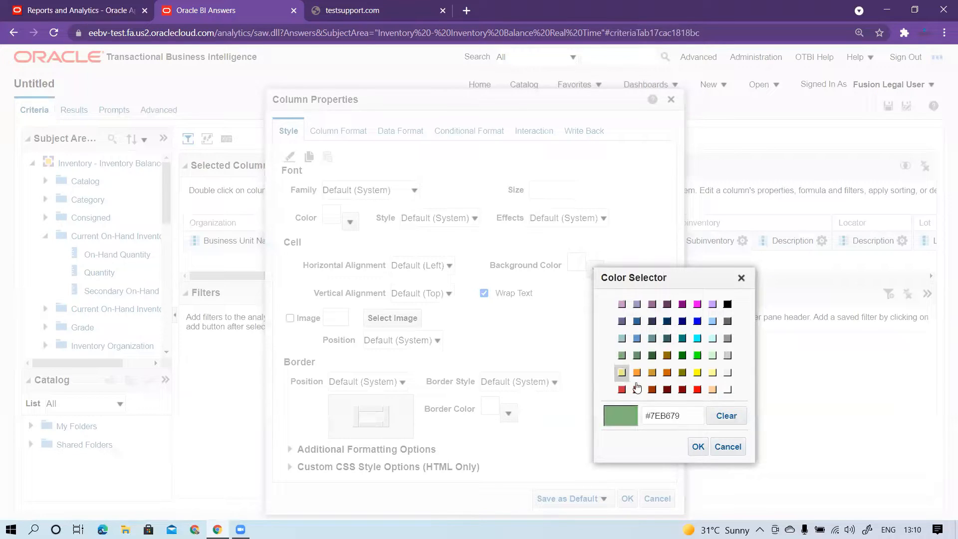
left_click(699, 448)
left_click(630, 499)
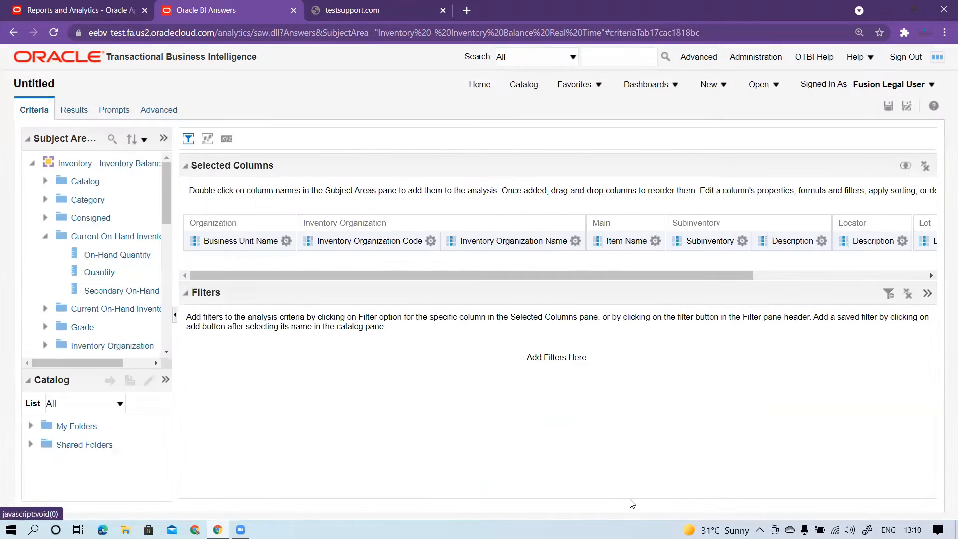
left_click(83, 110)
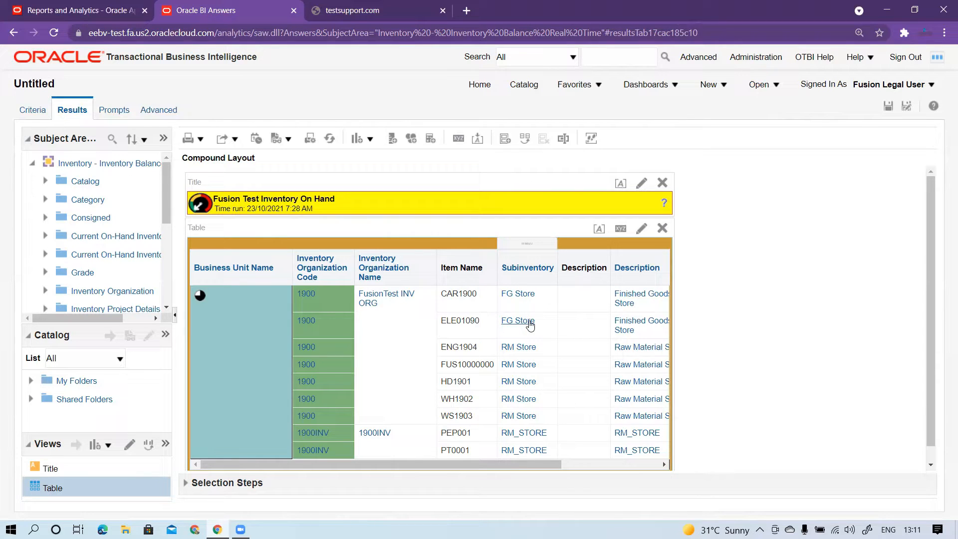
left_click_drag(483, 462, 601, 470)
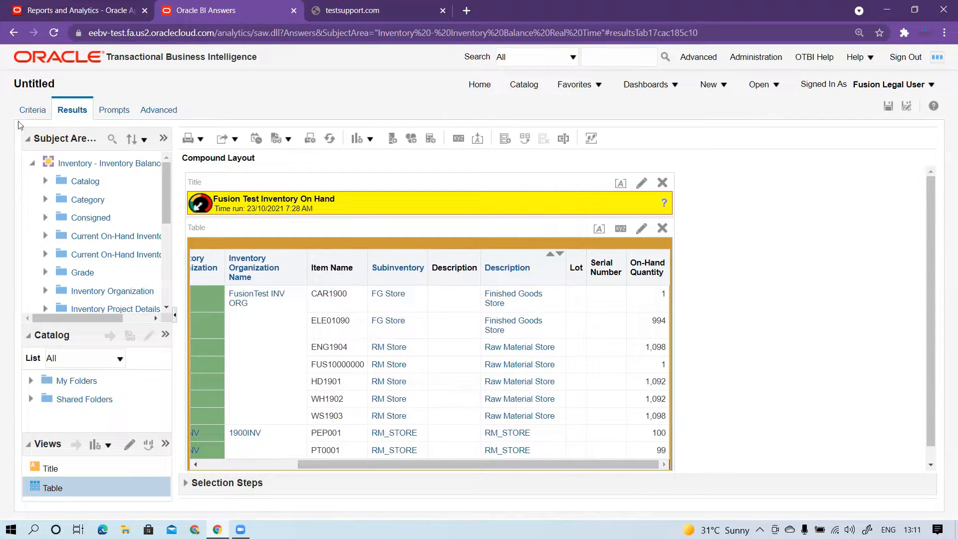
In the on-hand quantity column's properties, set the cell background color to yellow #F1E87D.
left_click(31, 111)
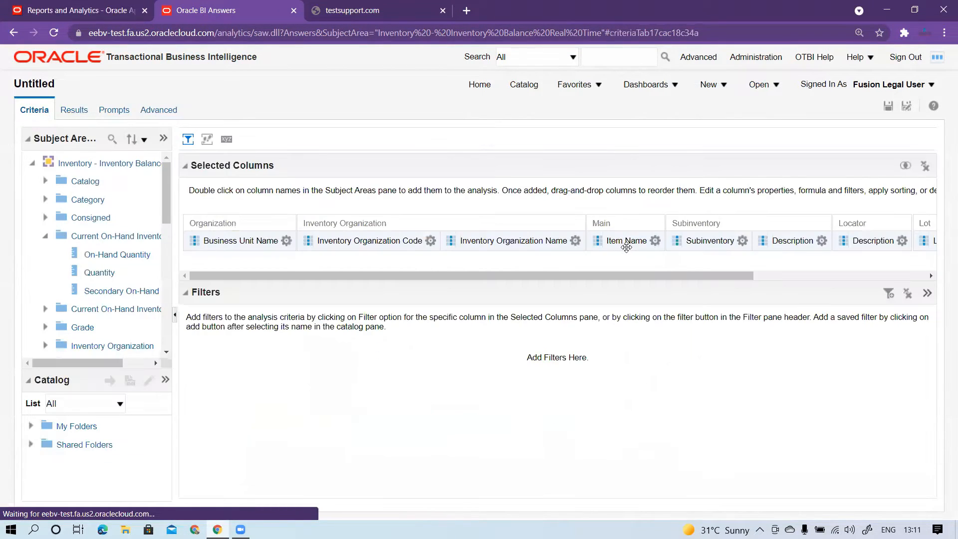
left_click_drag(662, 278, 903, 266)
left_click(926, 241)
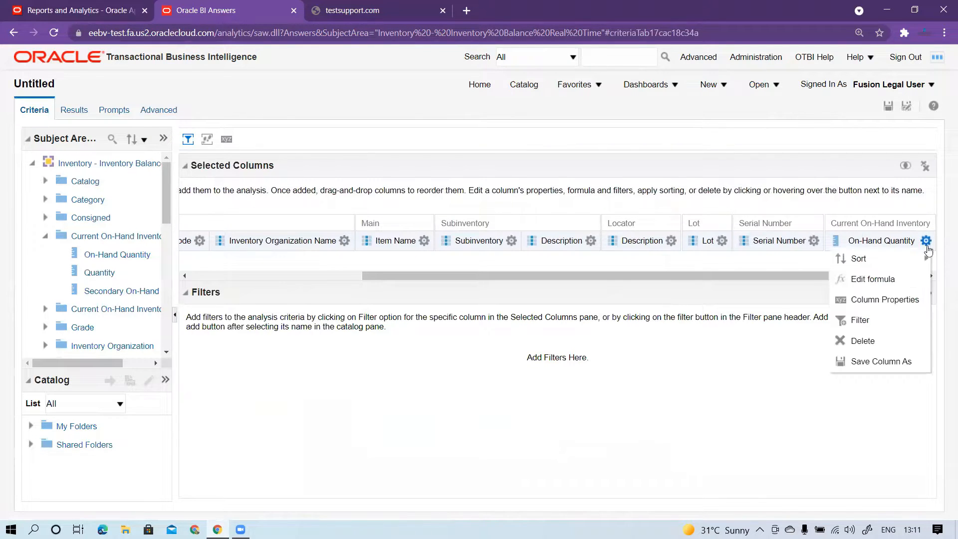
left_click(868, 300)
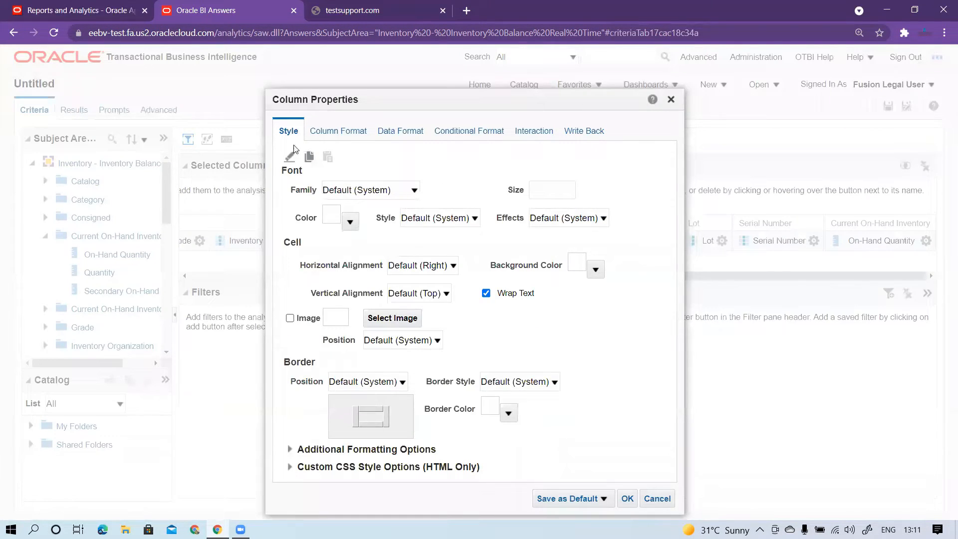
left_click(595, 270)
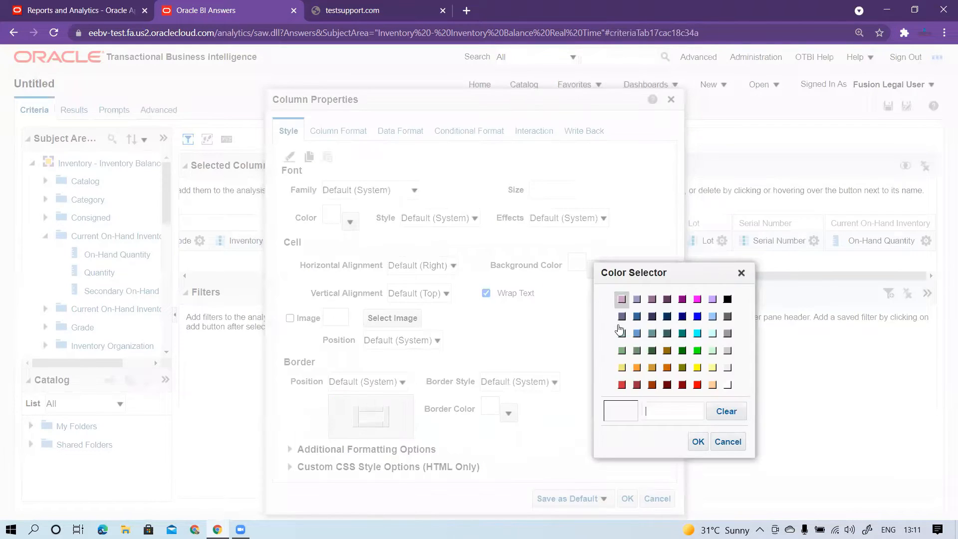
left_click(622, 367)
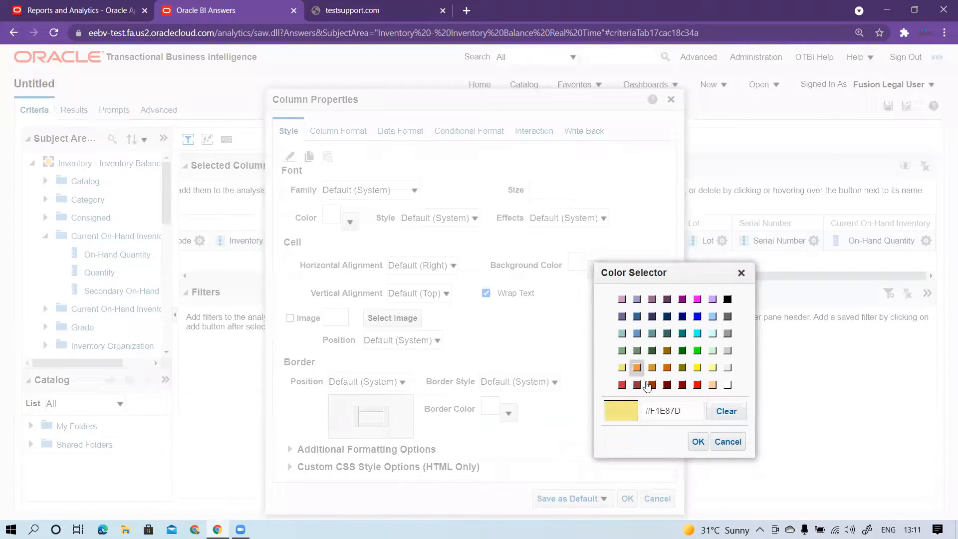
left_click(698, 441)
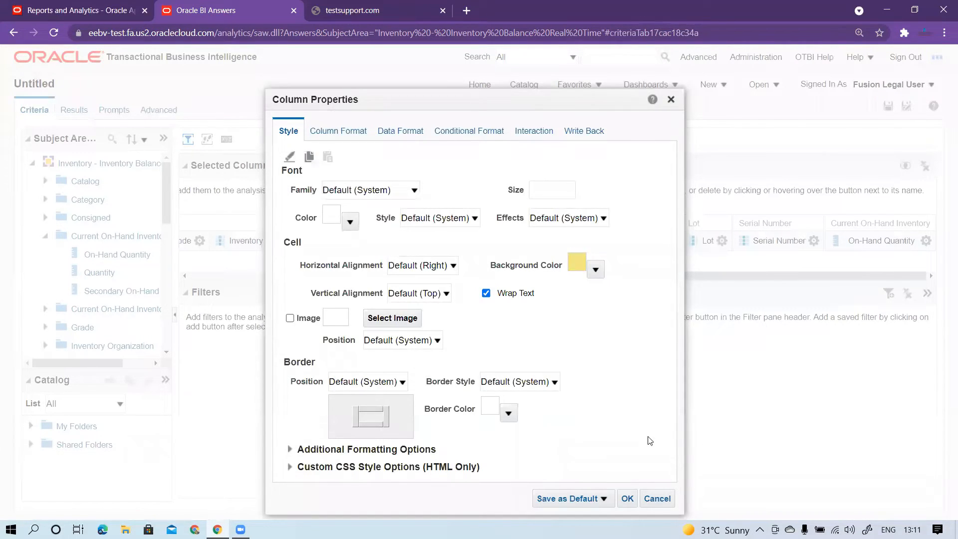
Give the on-hand quantity column a black #000000 border on all four sides, apply it and check the results table.
left_click(371, 409)
left_click(355, 418)
left_click(367, 424)
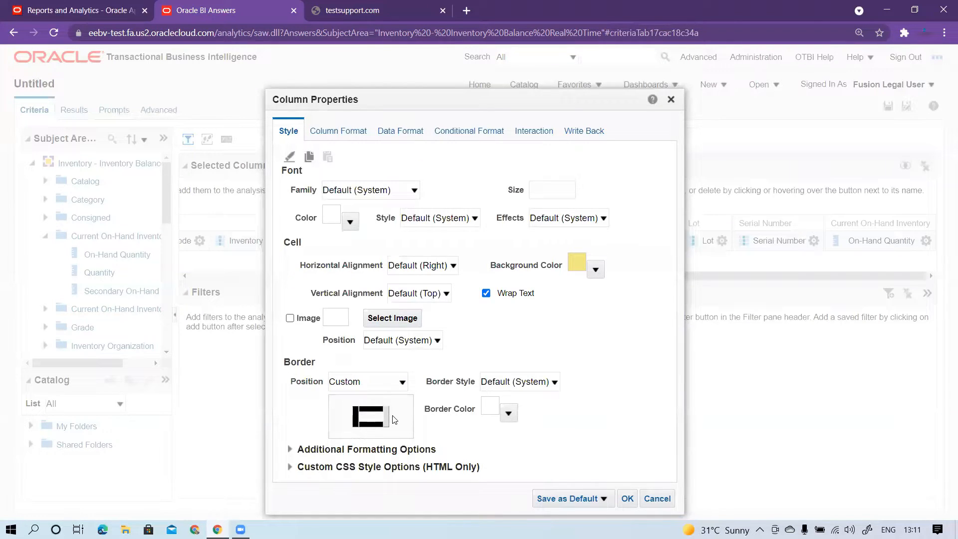
left_click(387, 417)
left_click(509, 413)
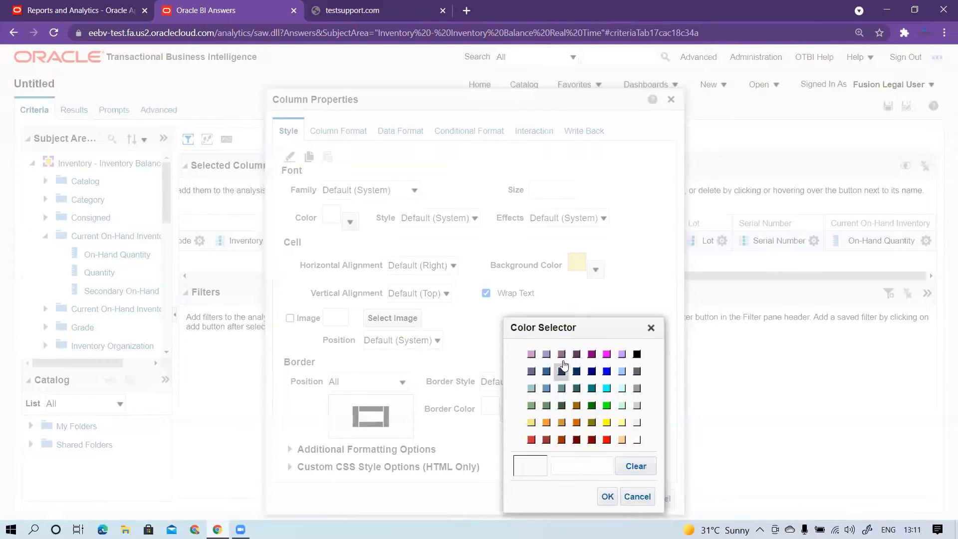
left_click(636, 354)
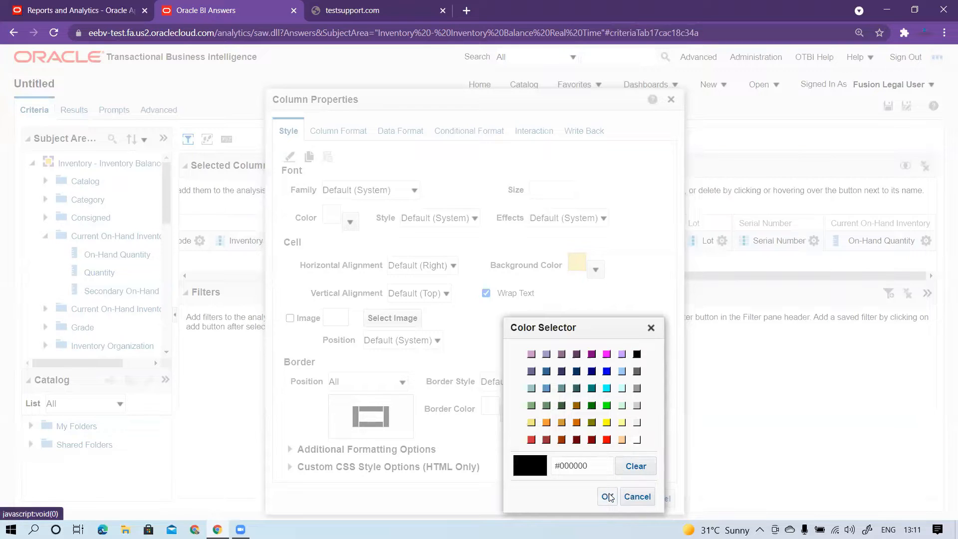
left_click(609, 497)
left_click(629, 496)
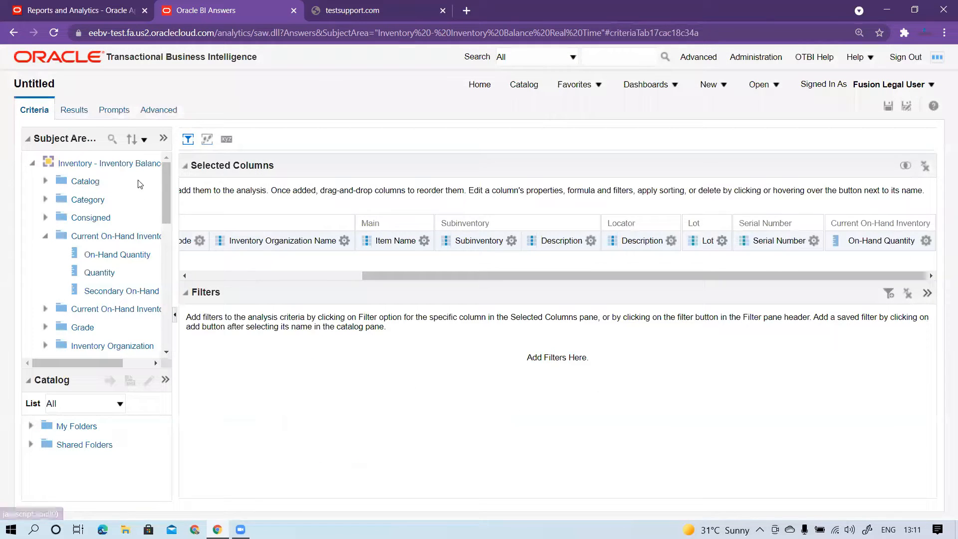
left_click(75, 111)
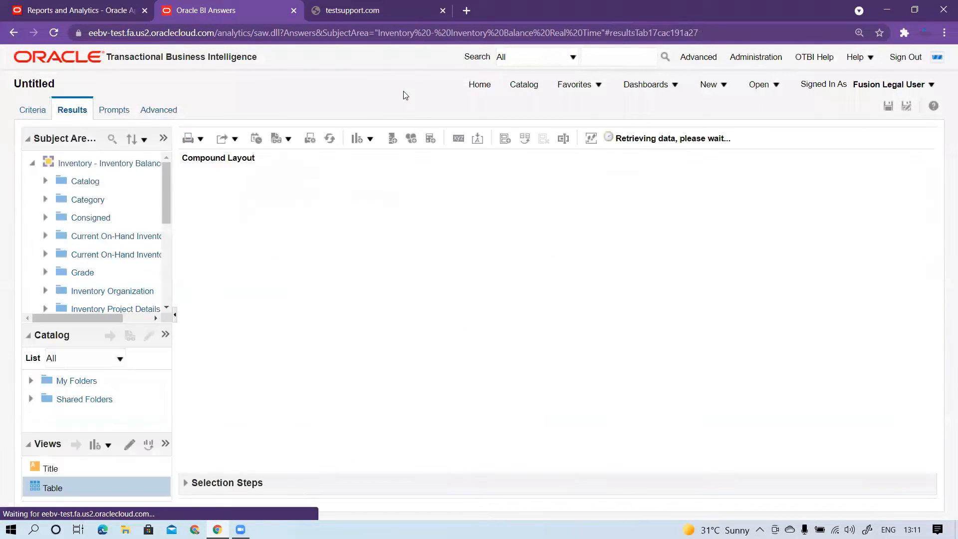
left_click_drag(530, 466, 651, 459)
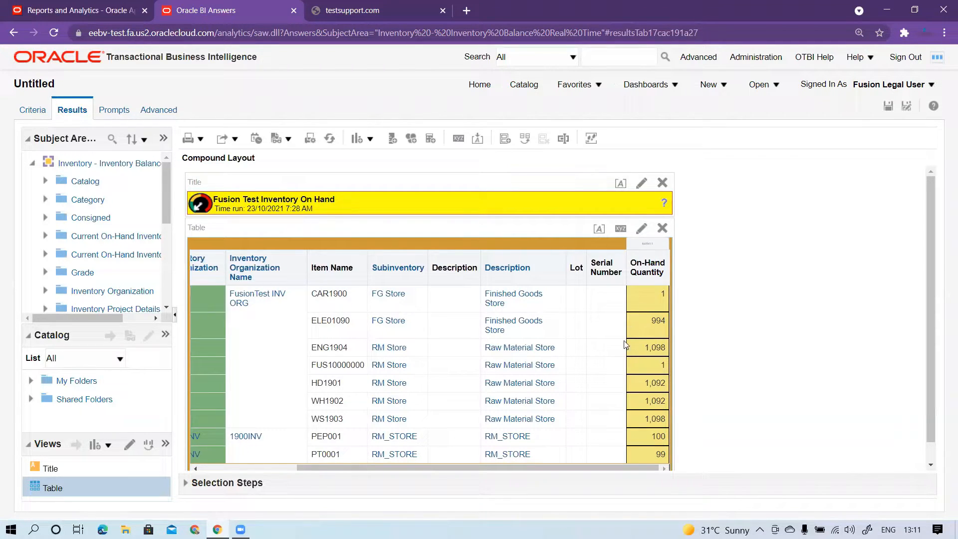
left_click_drag(621, 466, 517, 476)
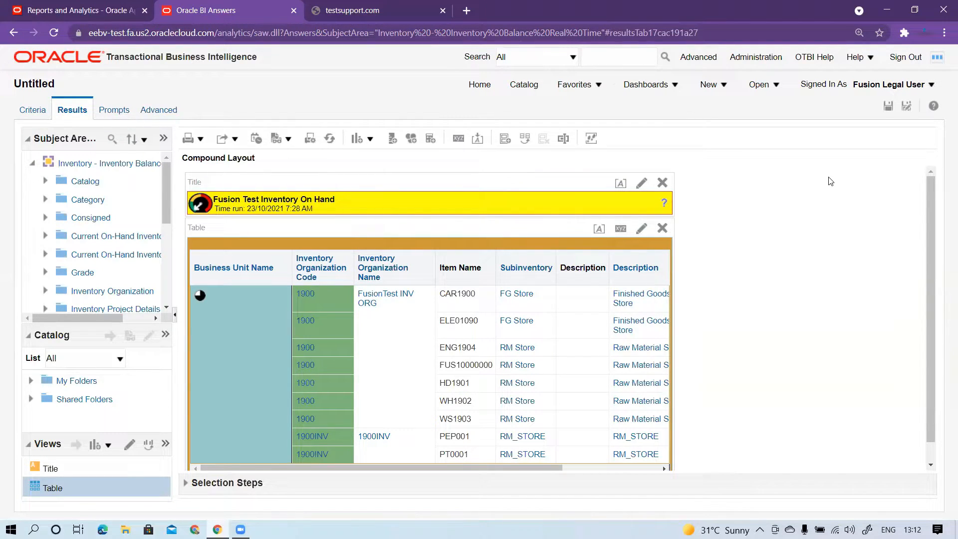
Start saving the analysis and create a new folder named Fusion NexGen Learning under Shared Folders as the save location.
left_click(888, 106)
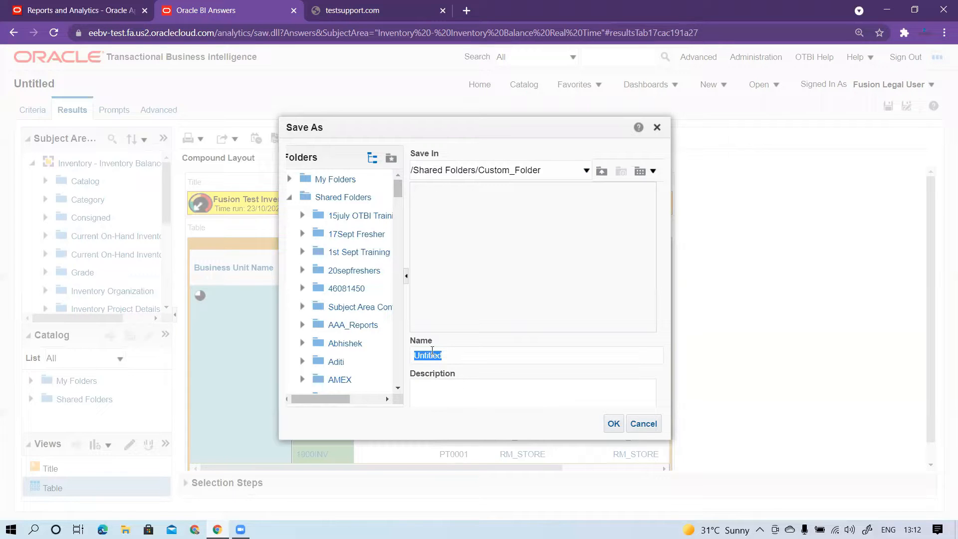
scroll(358, 306, "down", 3)
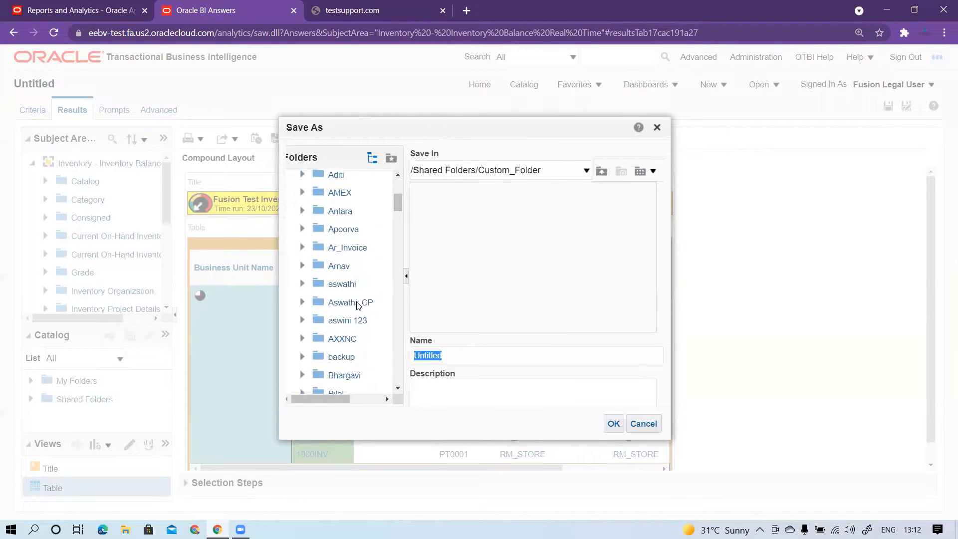
scroll(357, 304, "down", 3)
scroll(359, 301, "down", 1)
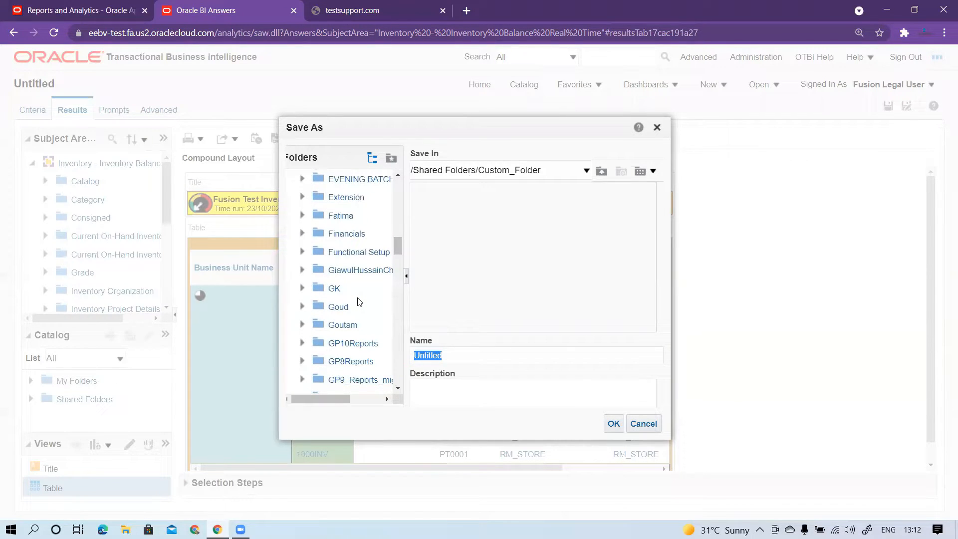
scroll(357, 301, "down", 3)
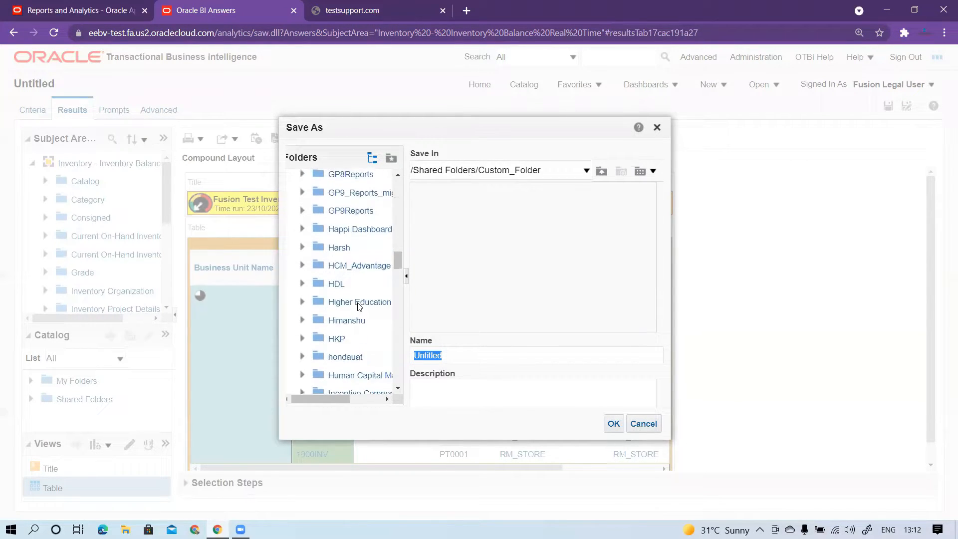
scroll(359, 306, "down", 8)
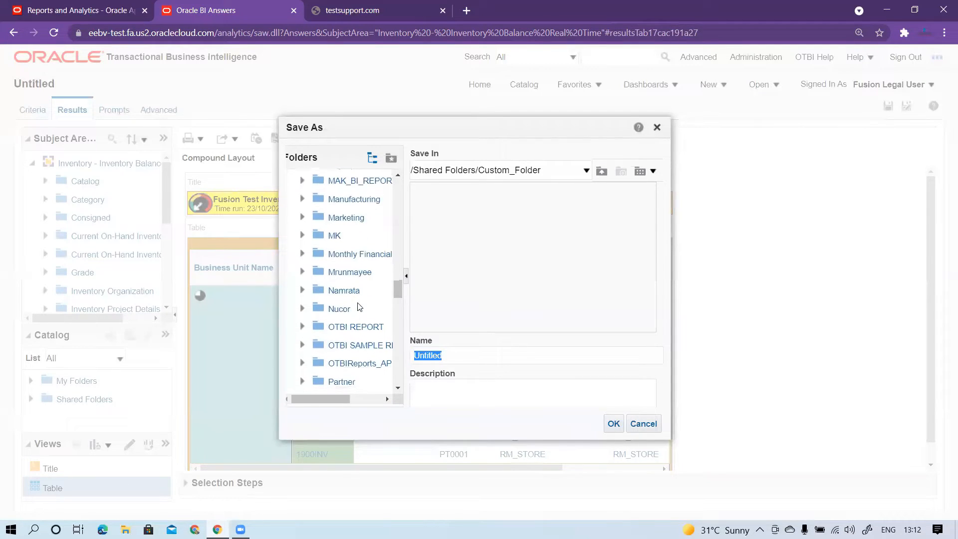
scroll(358, 305, "up", 15)
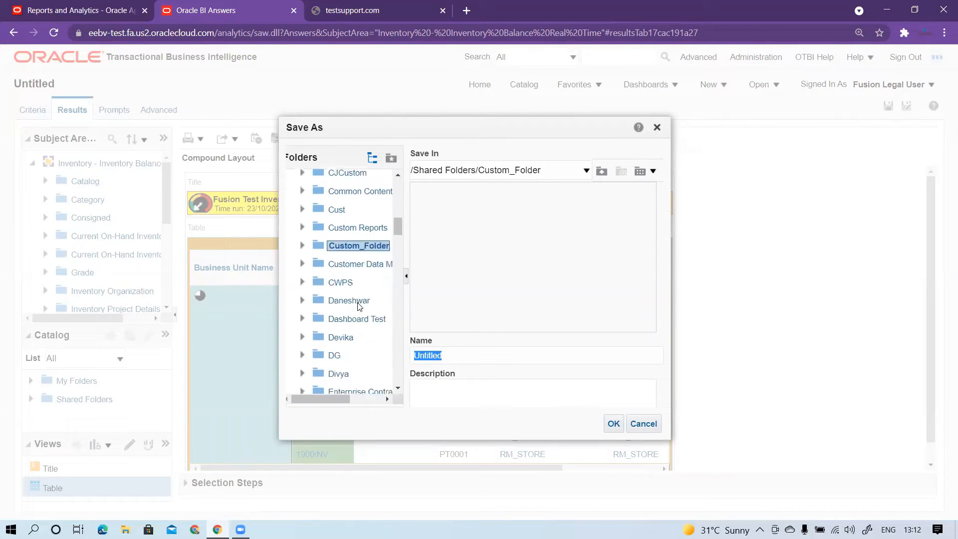
left_click(569, 174)
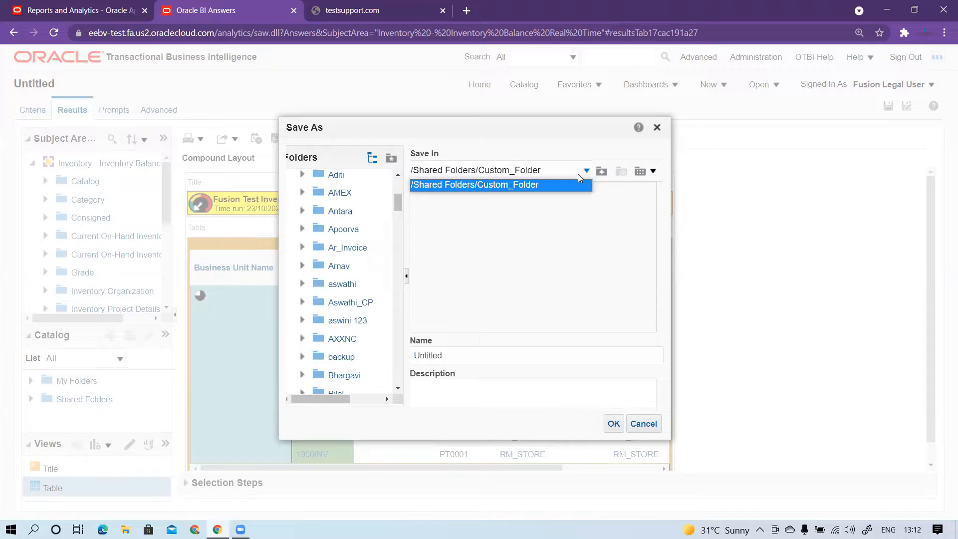
left_click(537, 182)
scroll(344, 219, "up", 4)
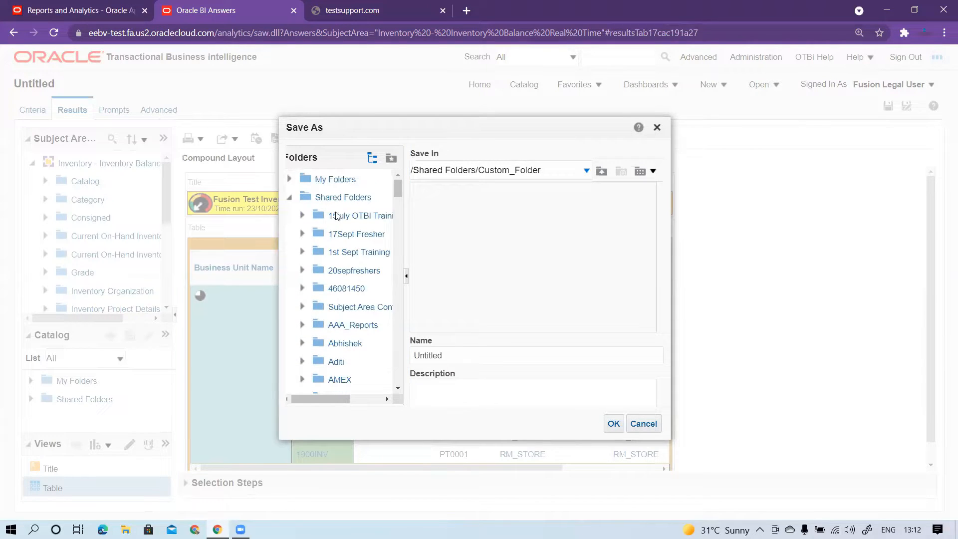
left_click(347, 197)
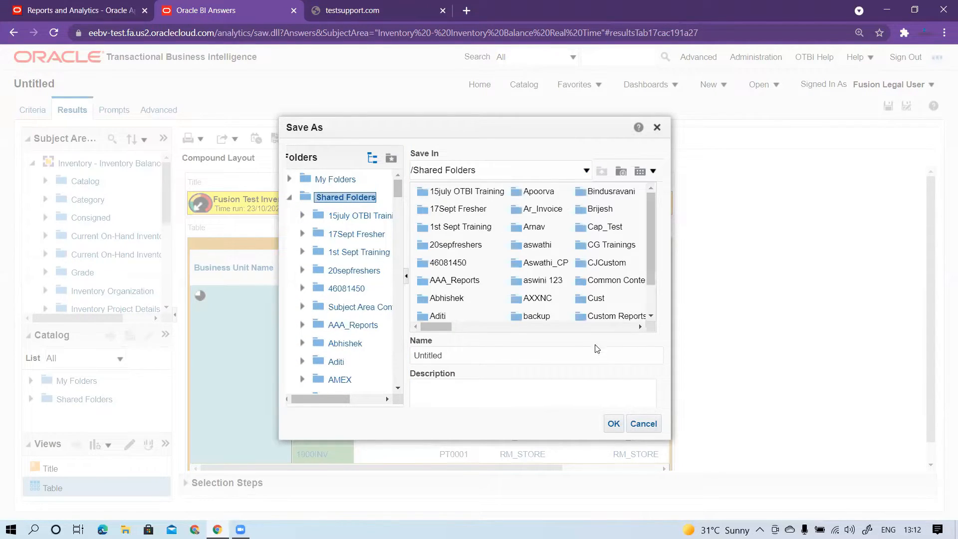
left_click(622, 173)
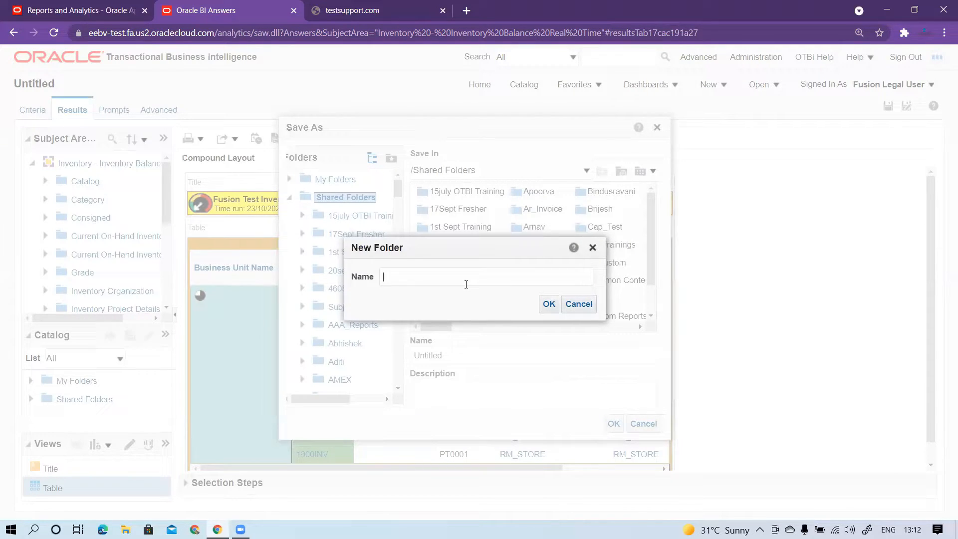
type("Fusion NexGen Learning")
left_click(549, 304)
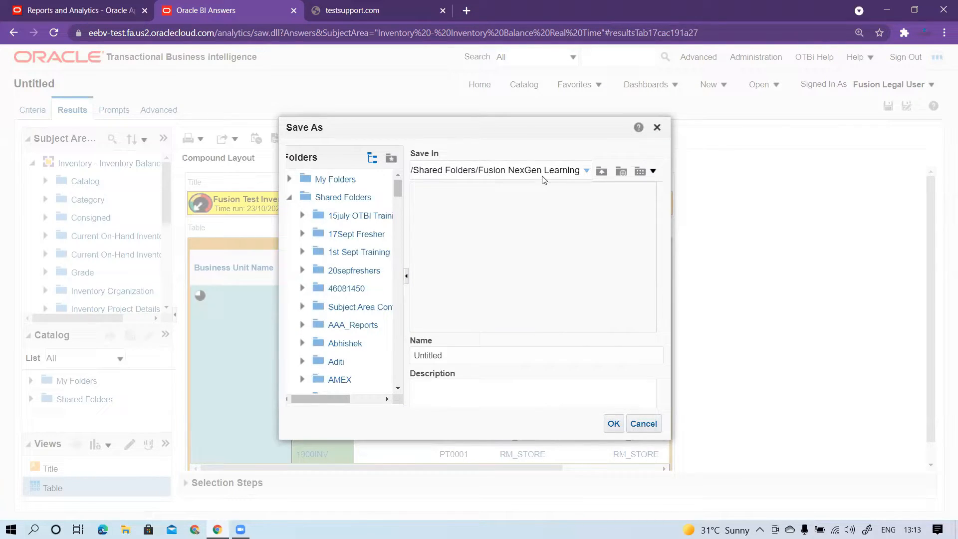
Name the analysis Inventory On Hand and save it in the Fusion NexGen Learning folder.
left_click_drag(514, 354, 371, 360)
key("BackSpace")
type("Inventory On Hand")
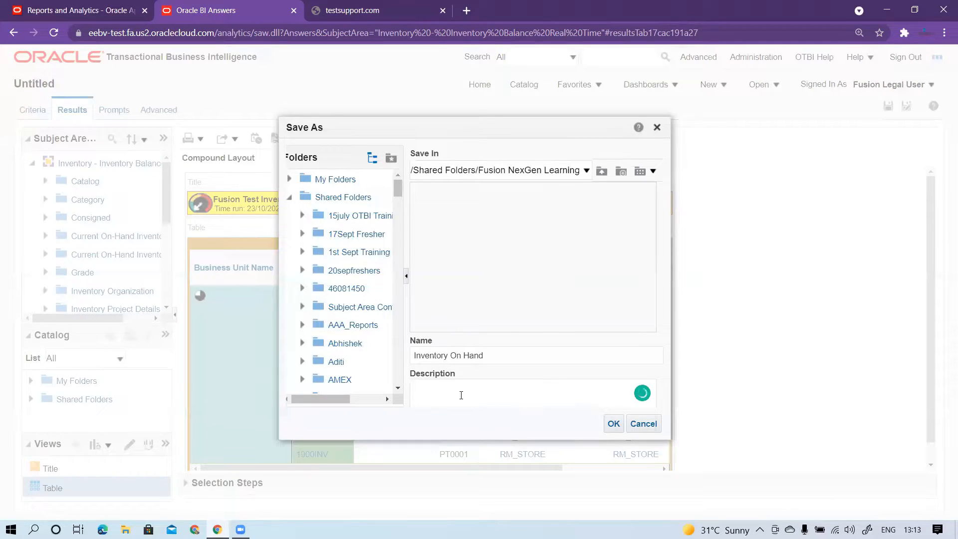
left_click(617, 429)
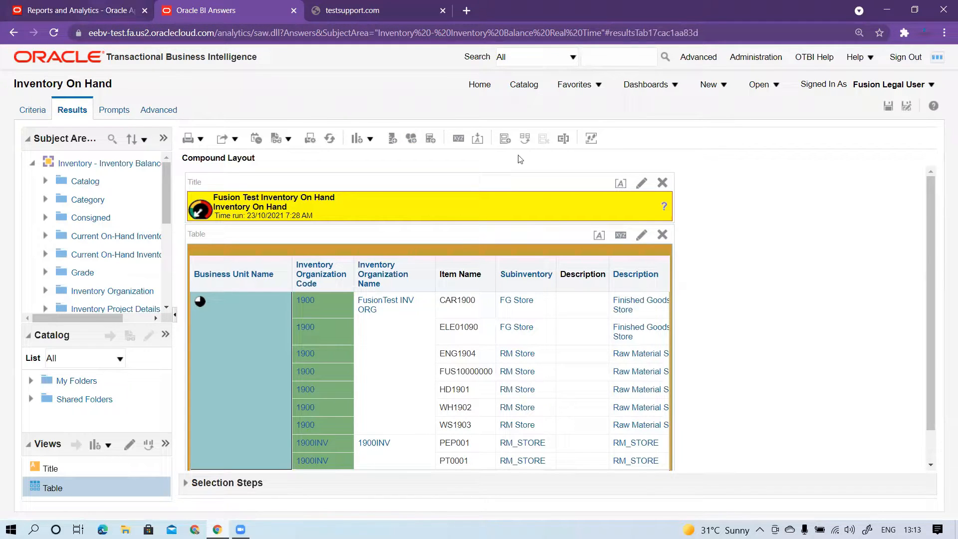
Open the saved Inventory On Hand analysis from the catalog and examine its formatted output.
left_click(528, 89)
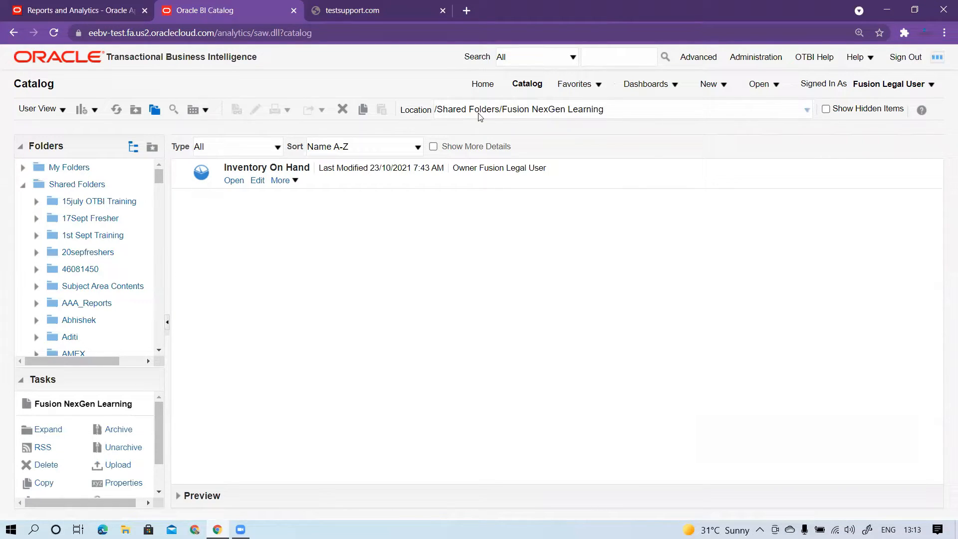
left_click(234, 183)
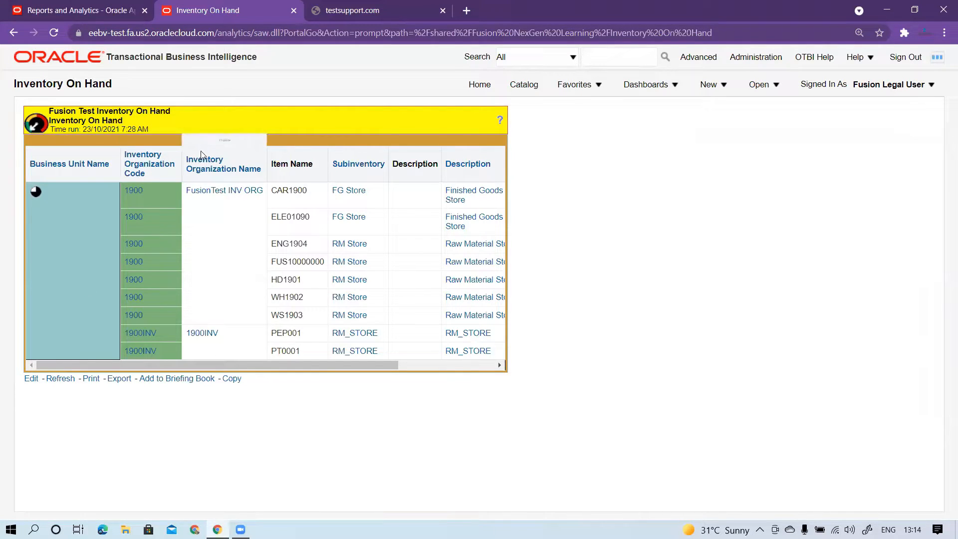
left_click_drag(332, 365, 138, 400)
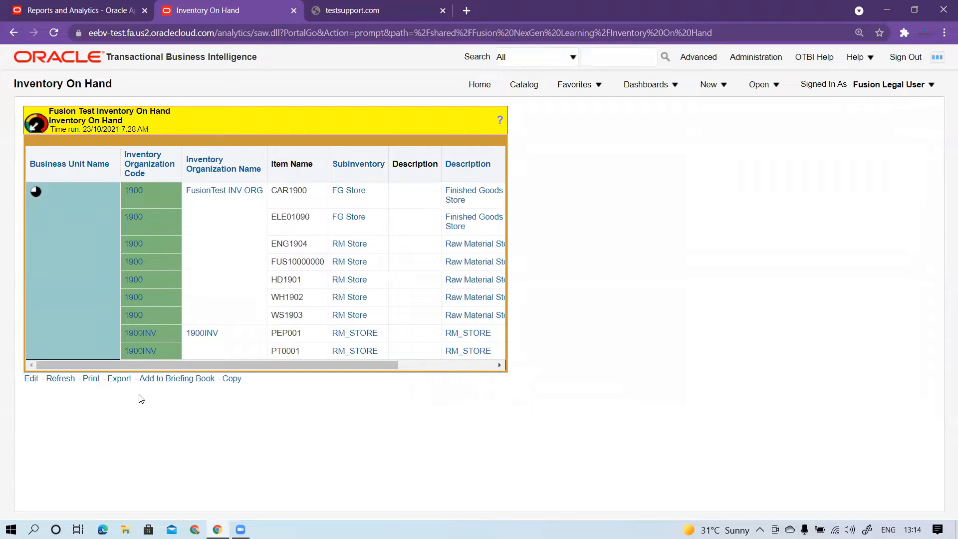
Return to the catalog and review the print, export and other actions offered for the Inventory On Hand analysis.
left_click(529, 86)
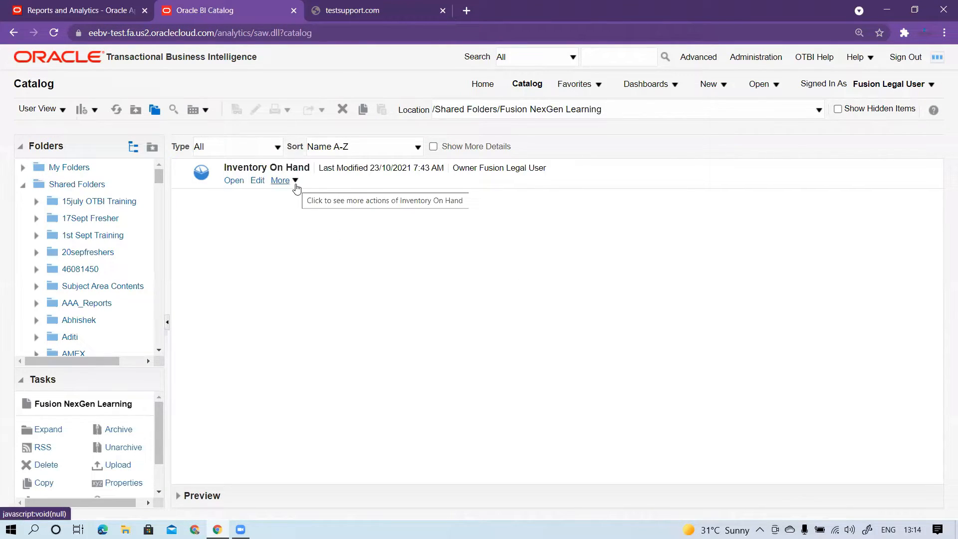
left_click(295, 180)
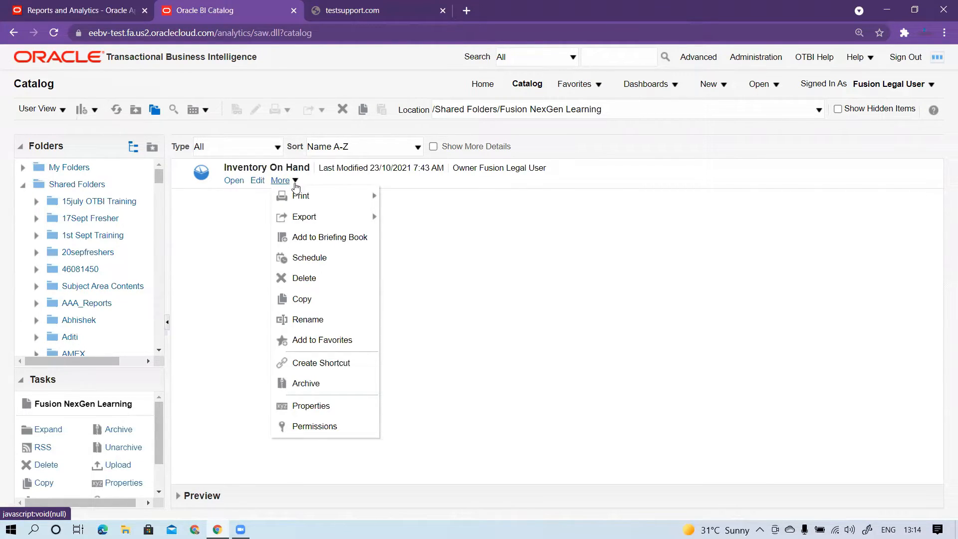
mouse_move(301, 198)
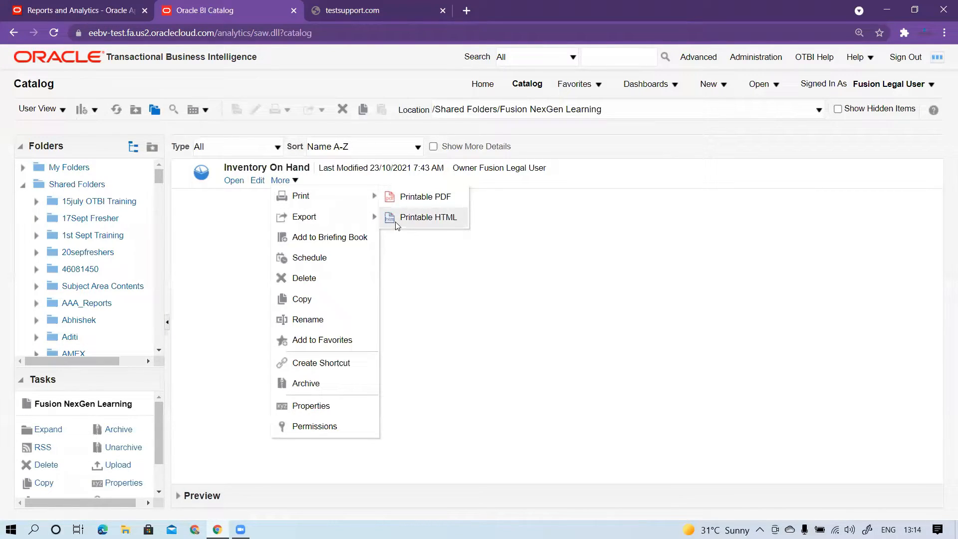
mouse_move(369, 225)
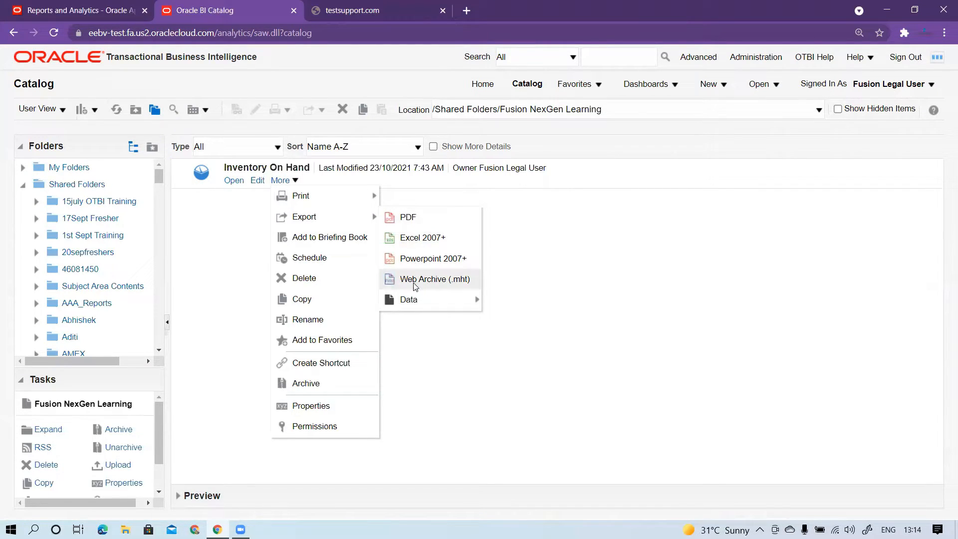
mouse_move(451, 299)
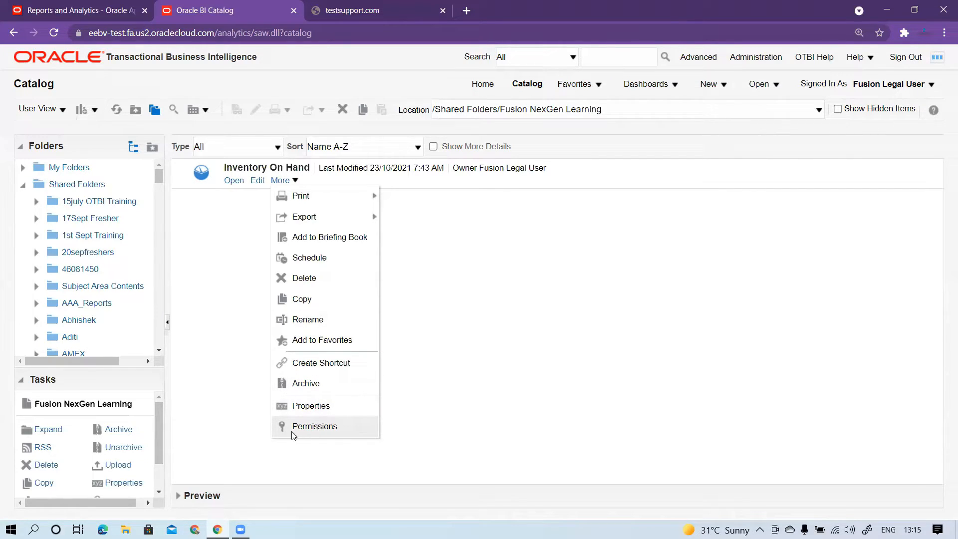
Open the permissions of the Inventory On Hand analysis and remove every listed account from them.
left_click(320, 430)
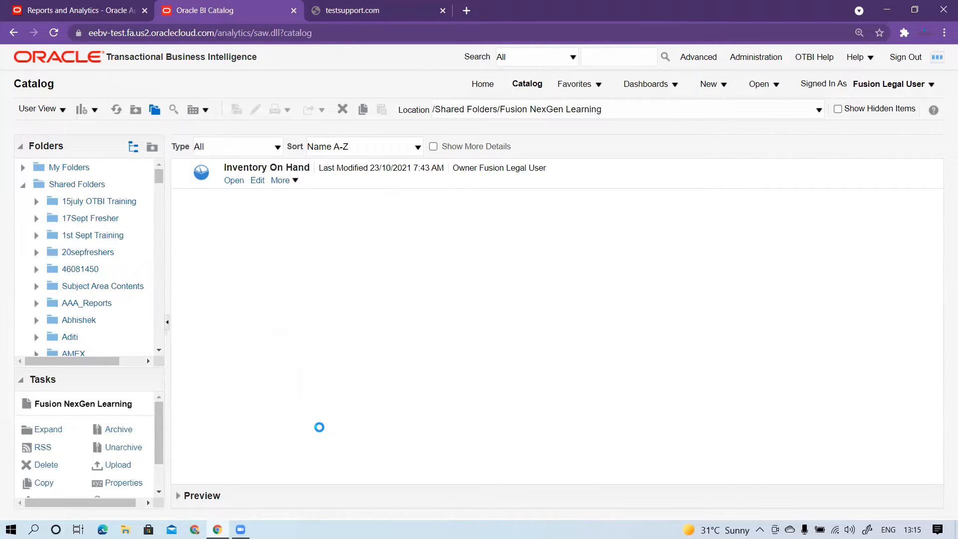
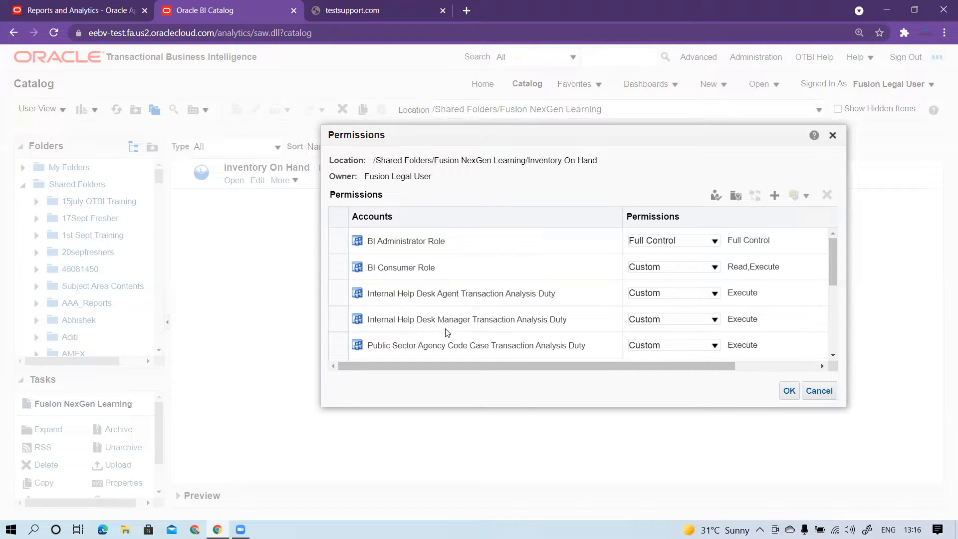
left_click(580, 244)
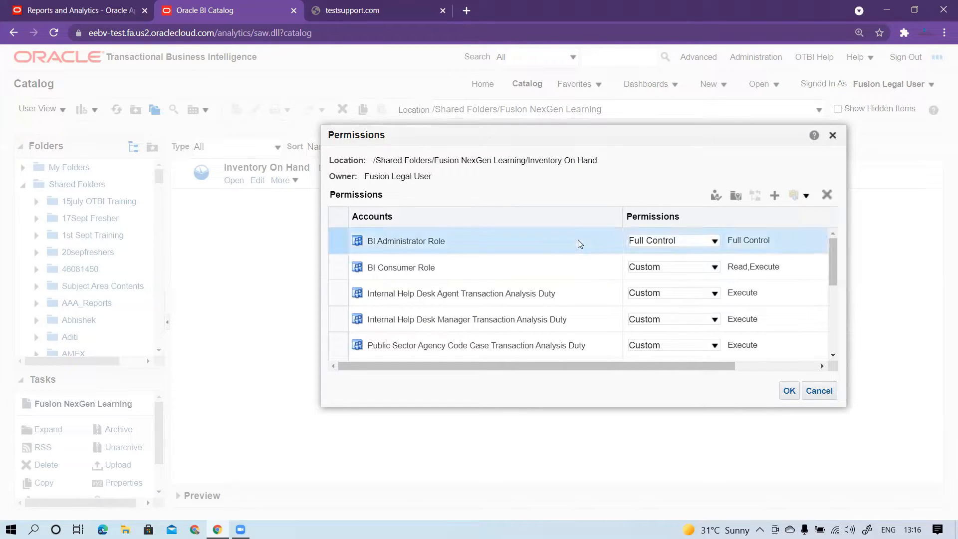
left_click(827, 194)
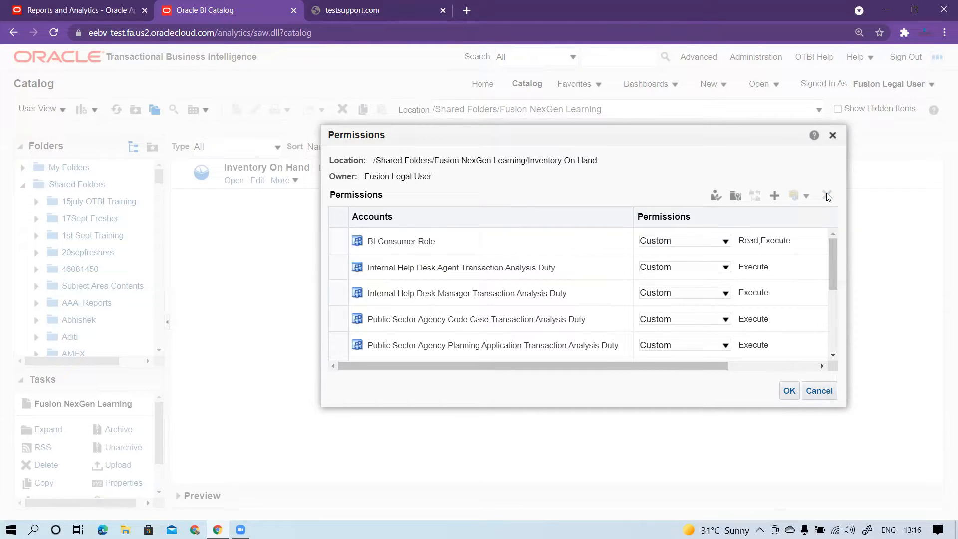
left_click(602, 251)
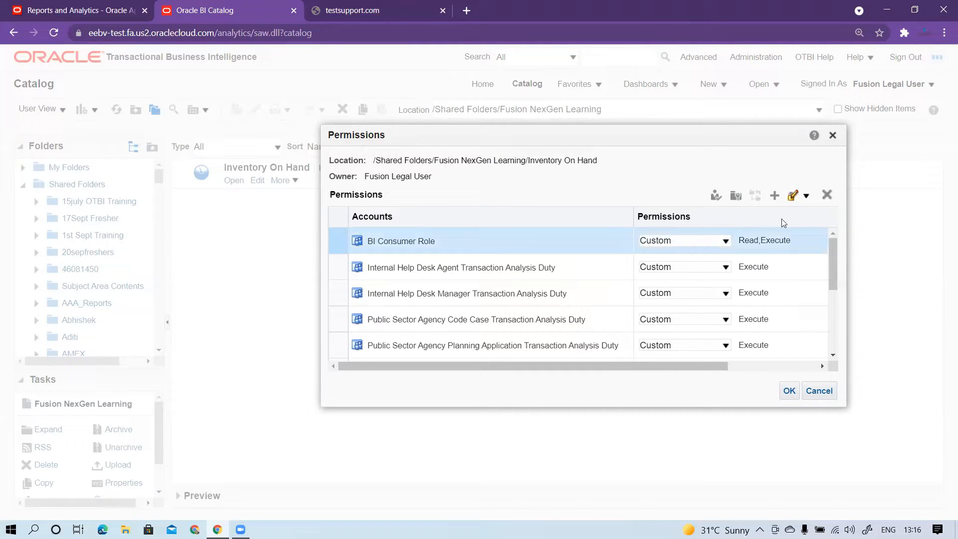
left_click(827, 195)
left_click(563, 263)
left_click(827, 195)
left_click(623, 267)
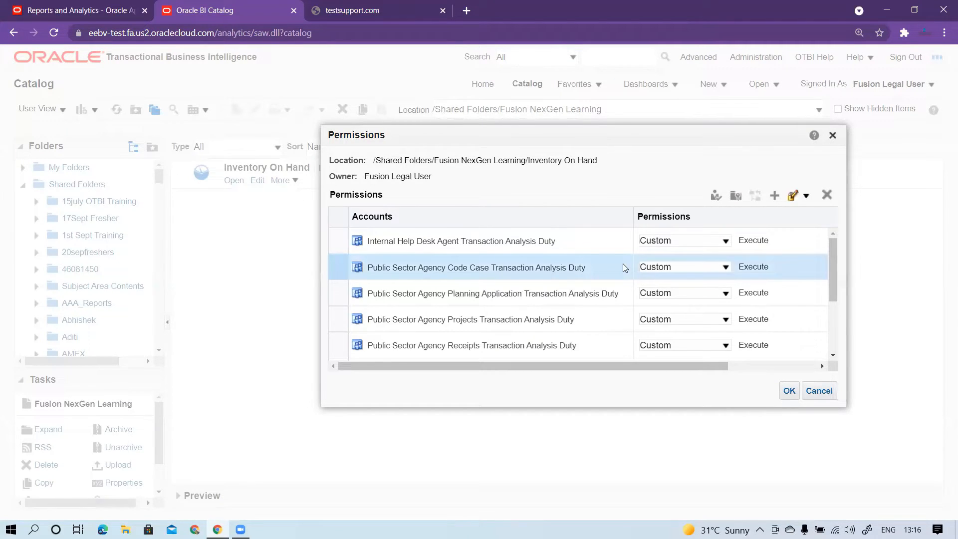
left_click(826, 194)
left_click(608, 238)
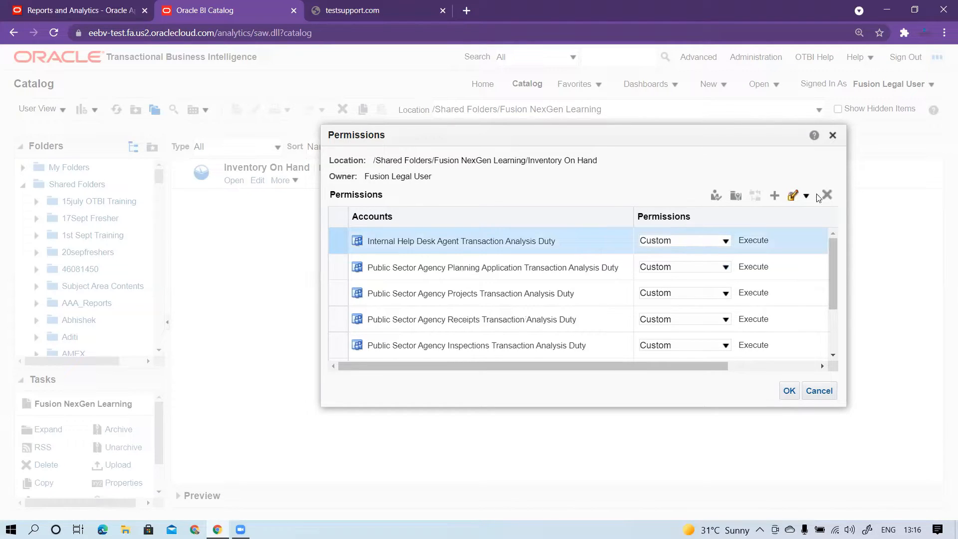
left_click(827, 194)
left_click(618, 250)
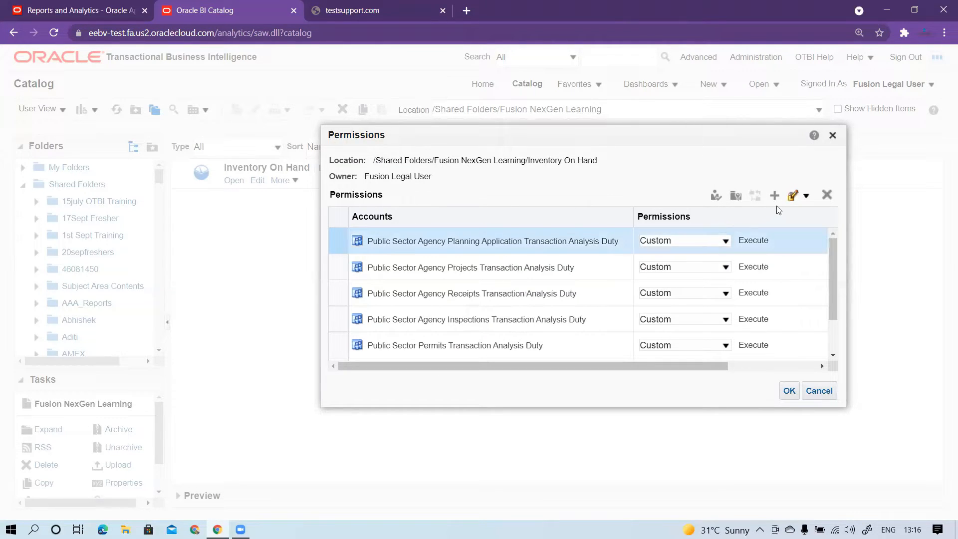
left_click(826, 194)
left_click(669, 257)
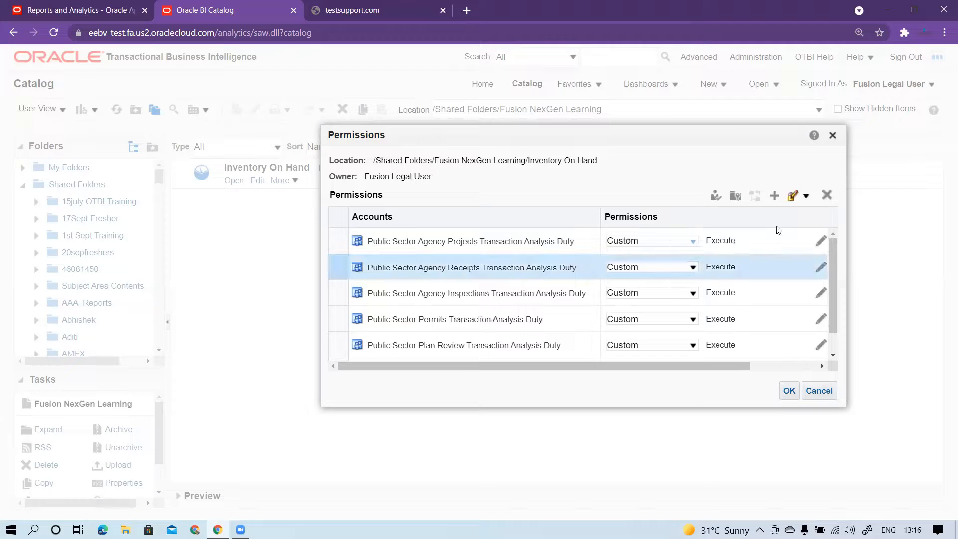
left_click(827, 195)
left_click(664, 247)
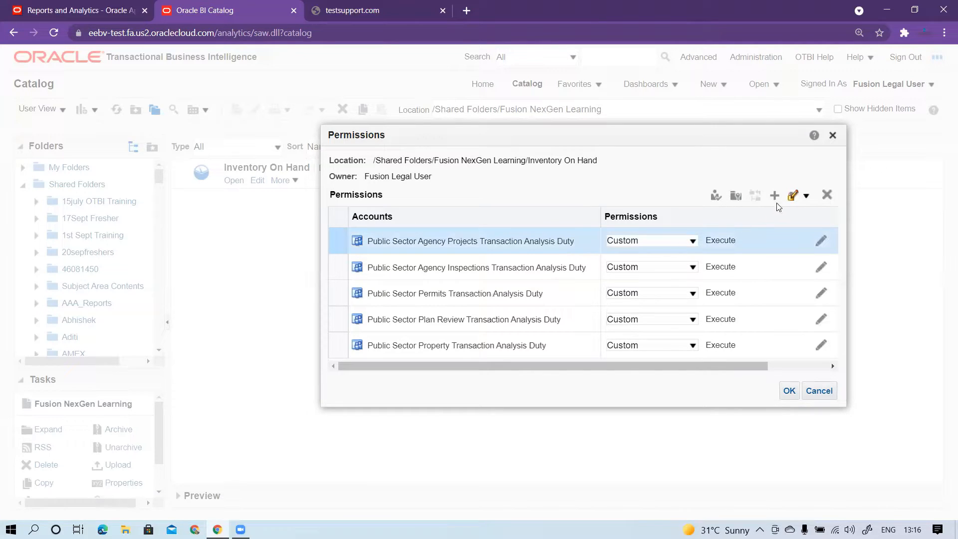
left_click(827, 194)
left_click(505, 268)
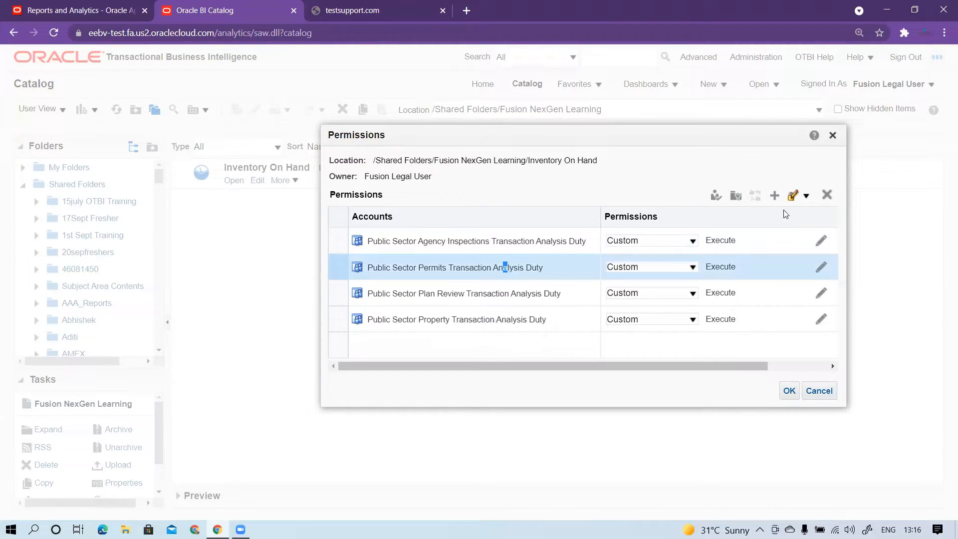
left_click(827, 195)
left_click(827, 195)
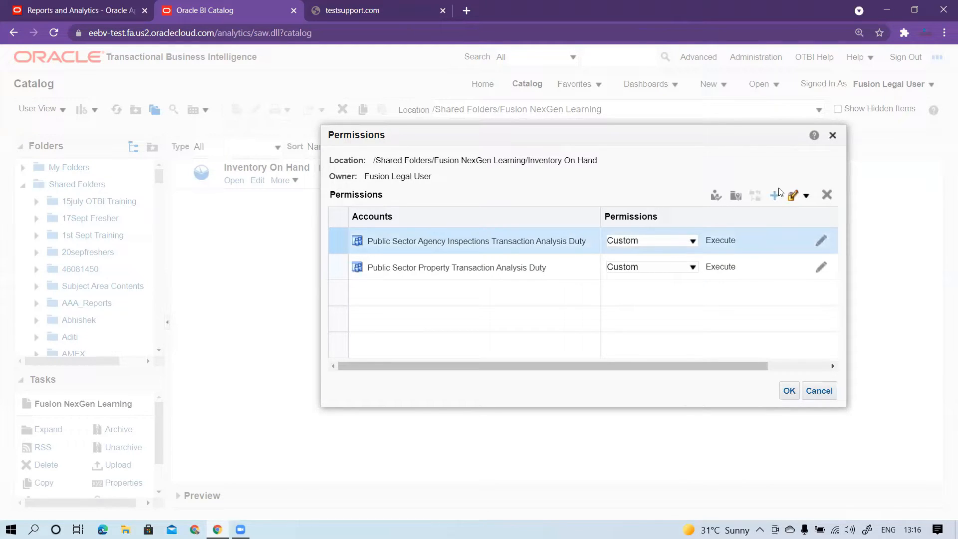
left_click(827, 195)
left_click_drag(517, 241, 521, 241)
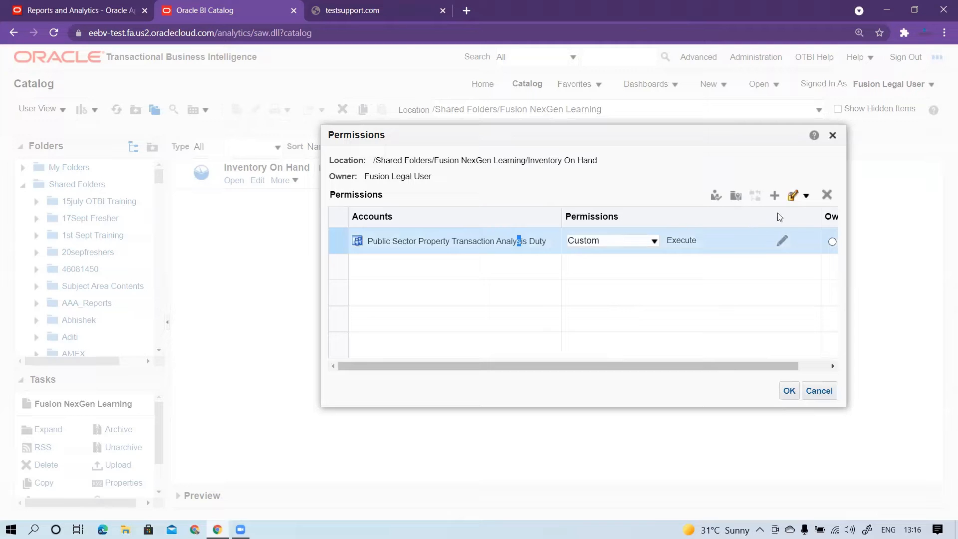
left_click(827, 195)
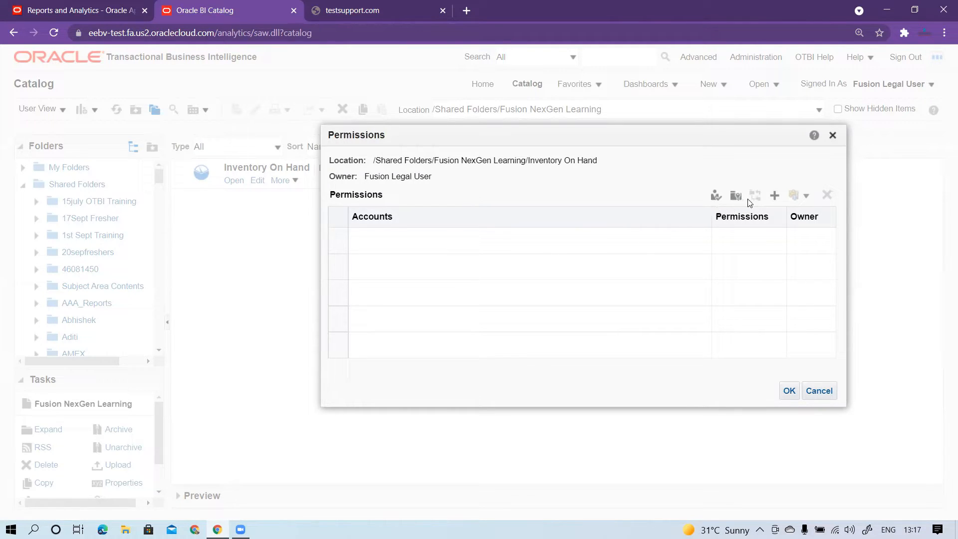
Search the users for fusionimp and add the Fusion Legal User account to the members selected for the analysis permissions.
left_click(775, 196)
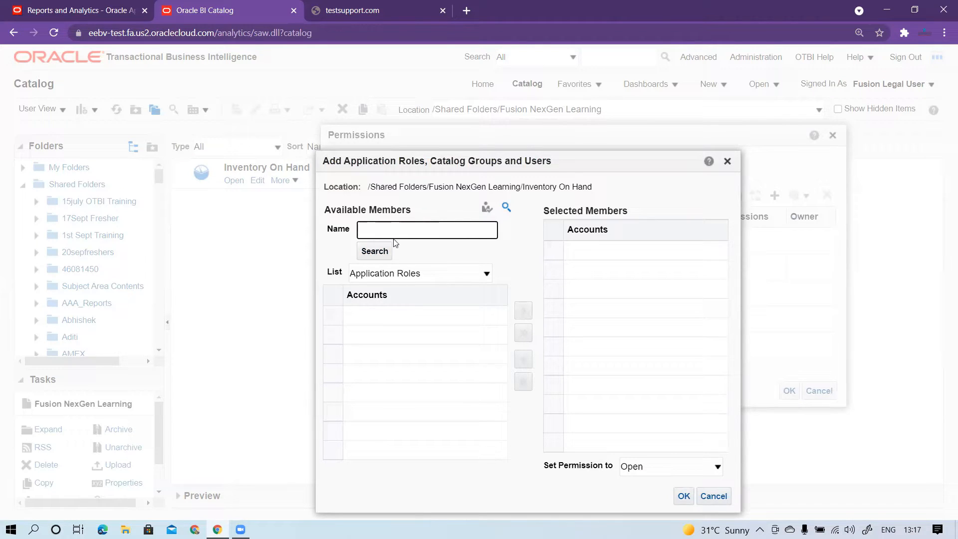
left_click(422, 279)
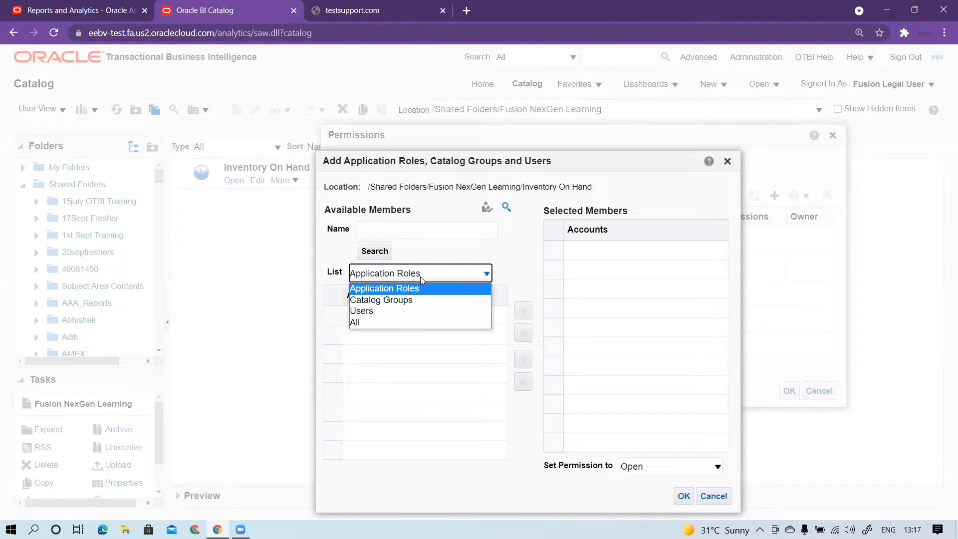
left_click(393, 312)
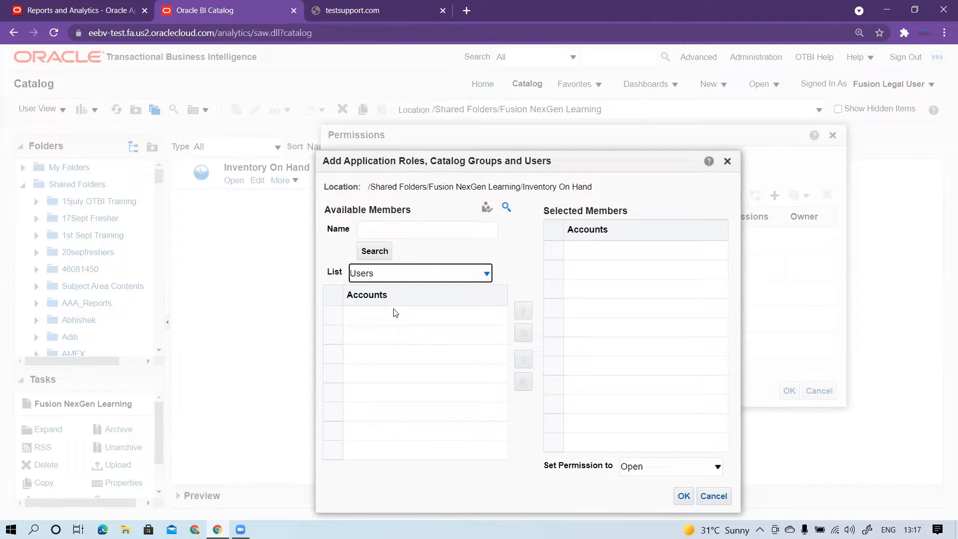
left_click(409, 231)
type("fusionimp")
key("Return")
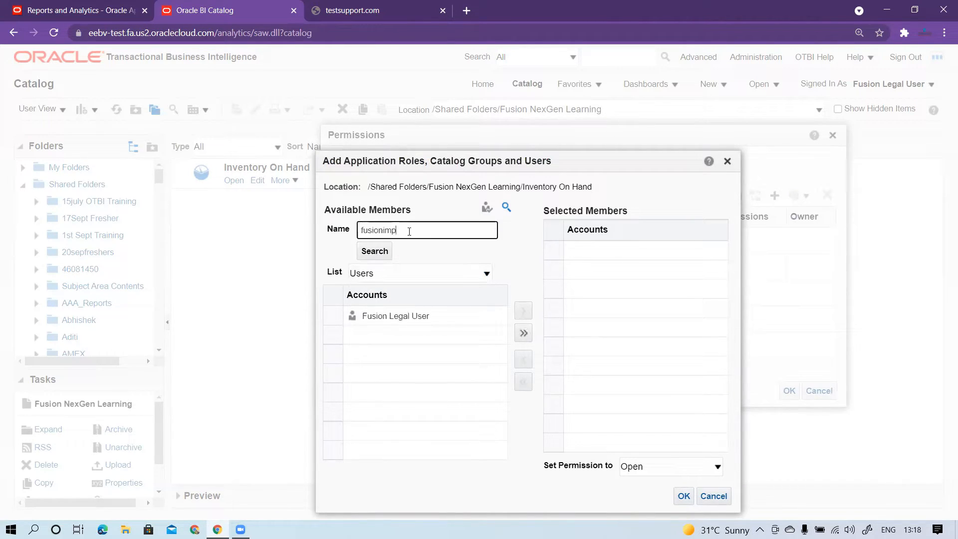
key("BackSpace")
type("p")
left_click(376, 253)
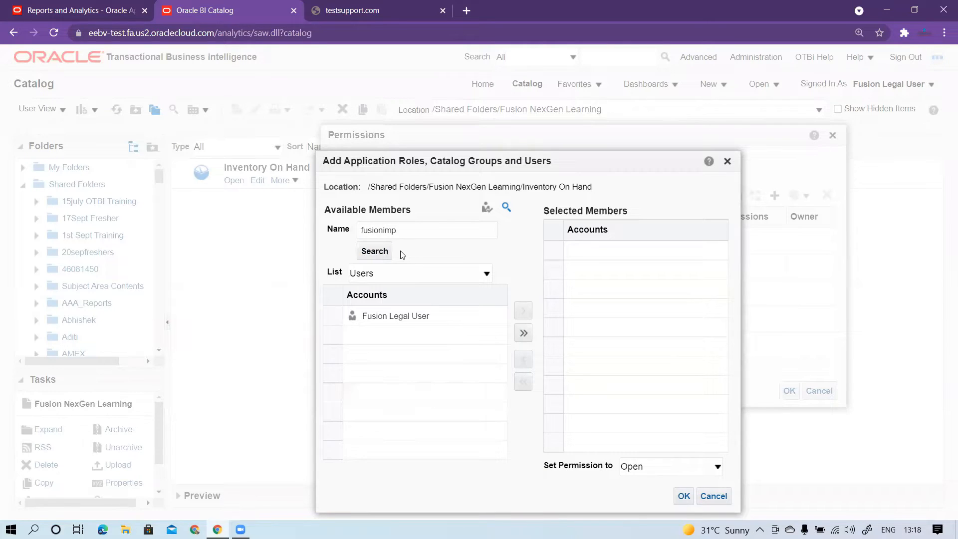
left_click(388, 318)
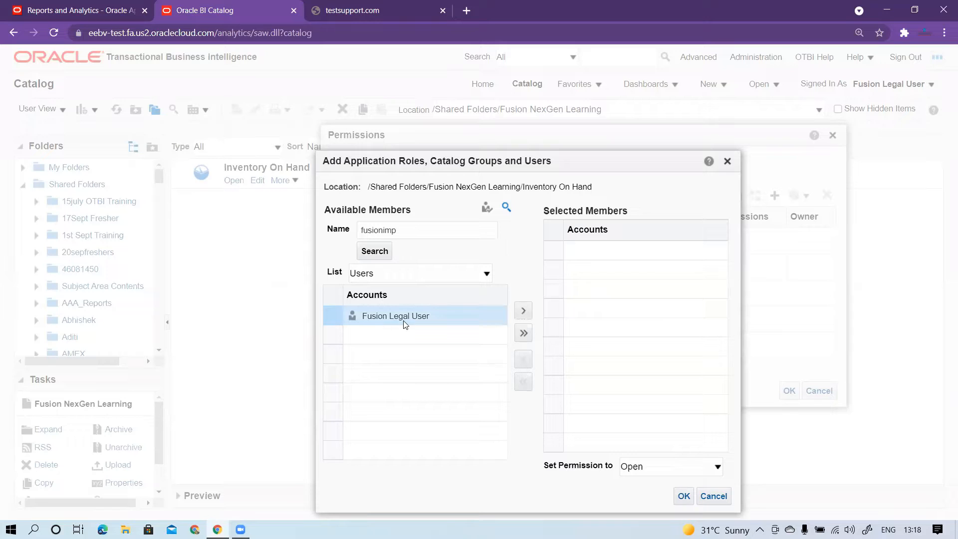
left_click(523, 312)
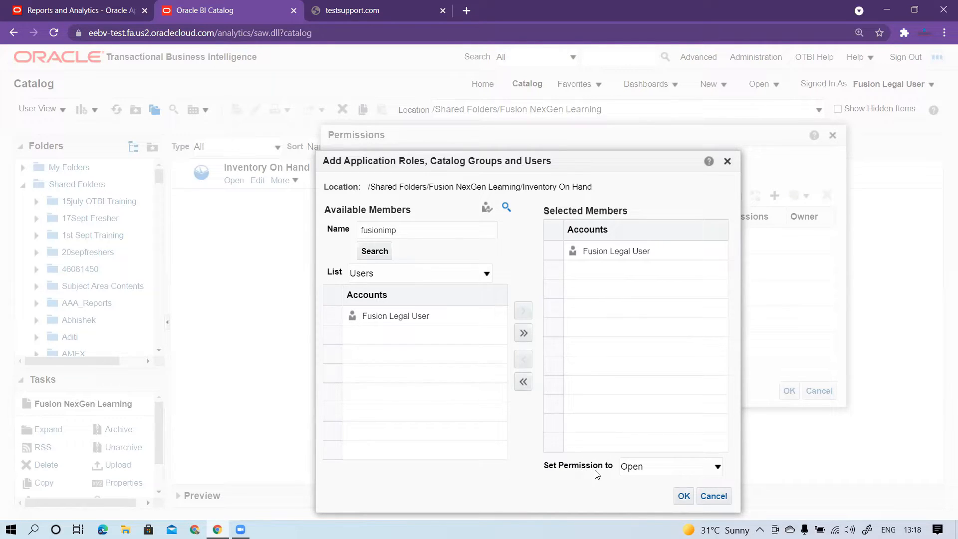
Grant the selected account Full Control and save the permissions of the Inventory On Hand analysis.
left_click(688, 472)
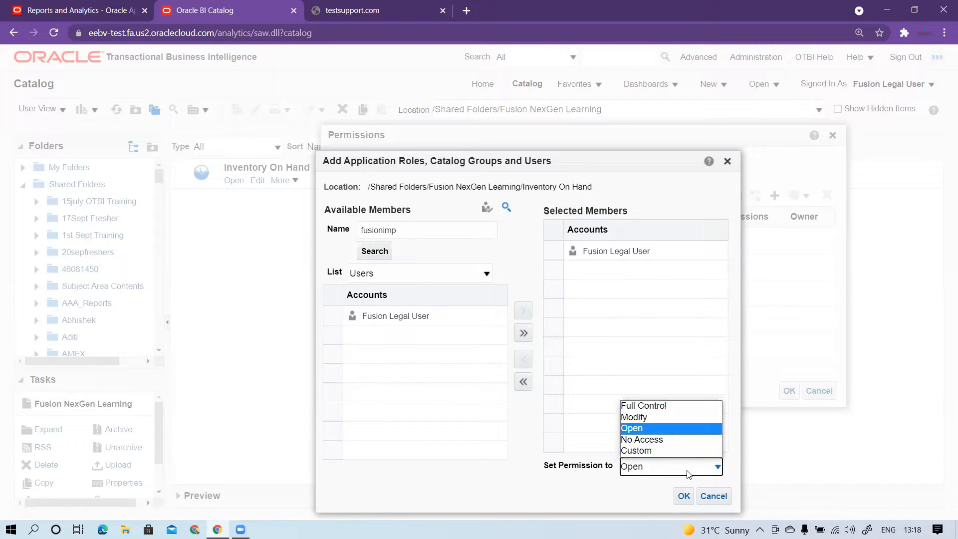
left_click(667, 409)
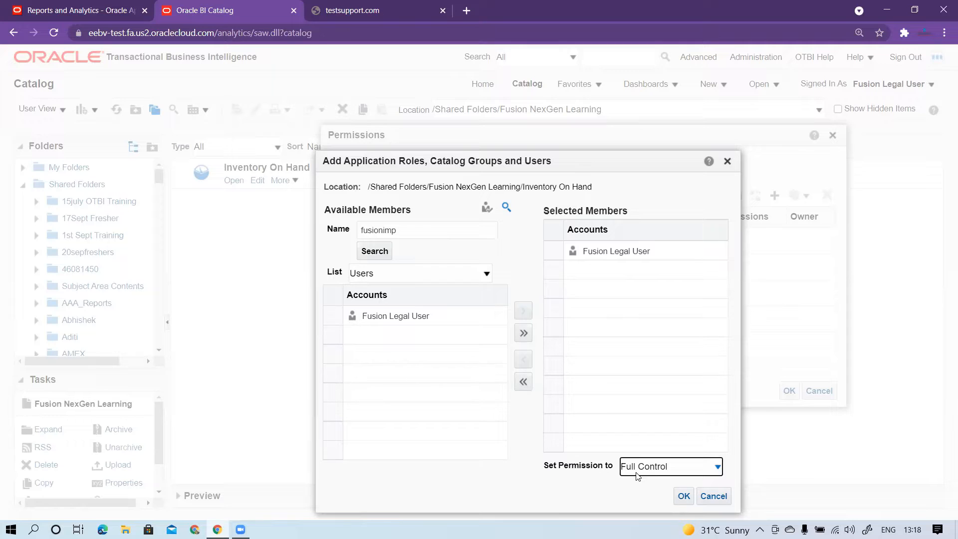
left_click(636, 475)
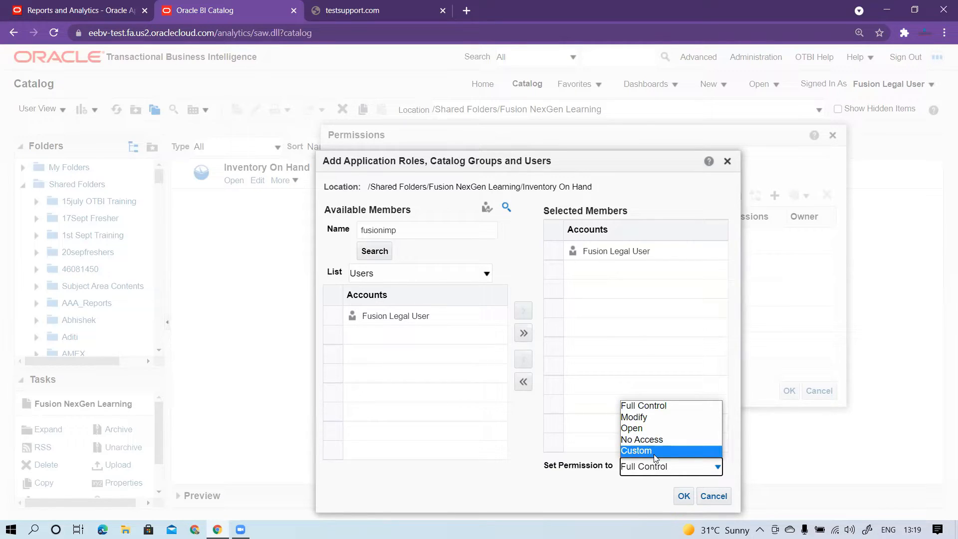
left_click(622, 472)
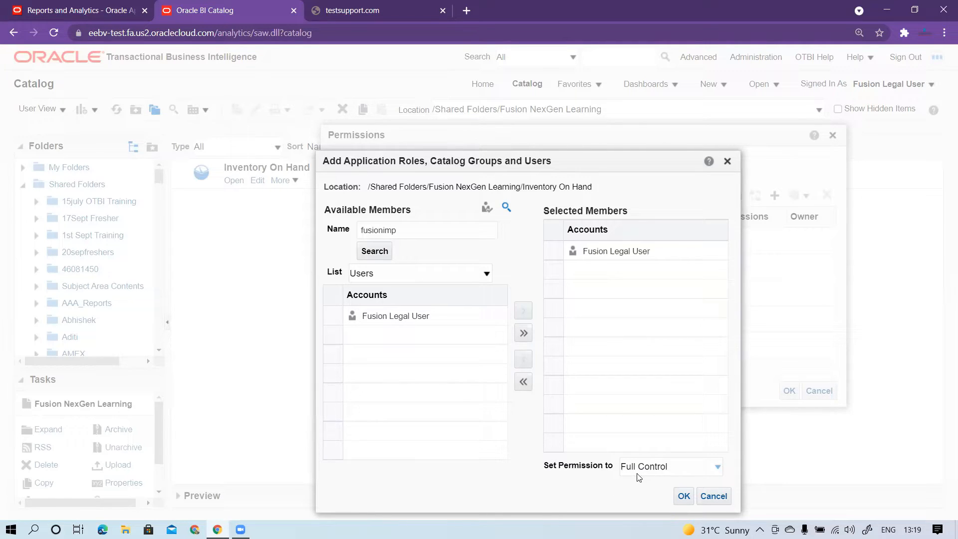
left_click(683, 496)
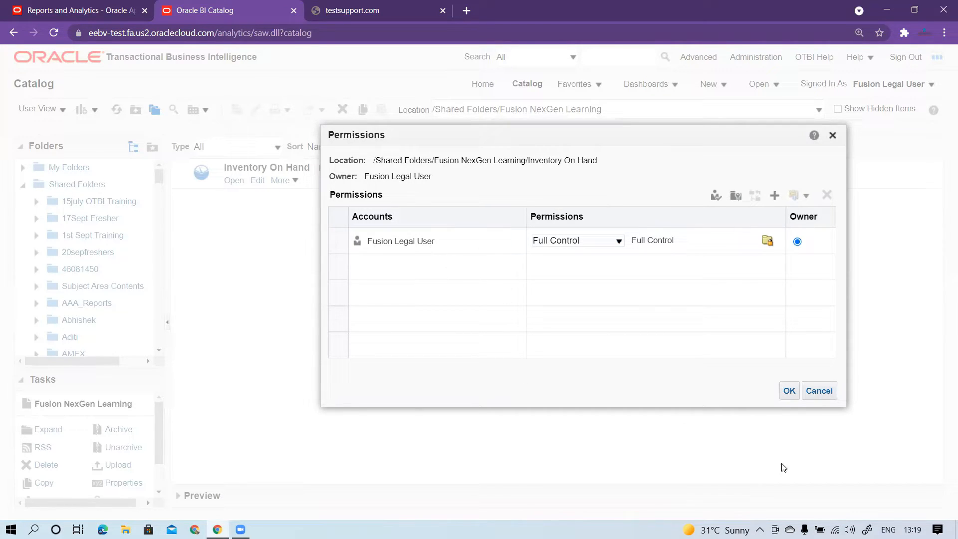
left_click(791, 392)
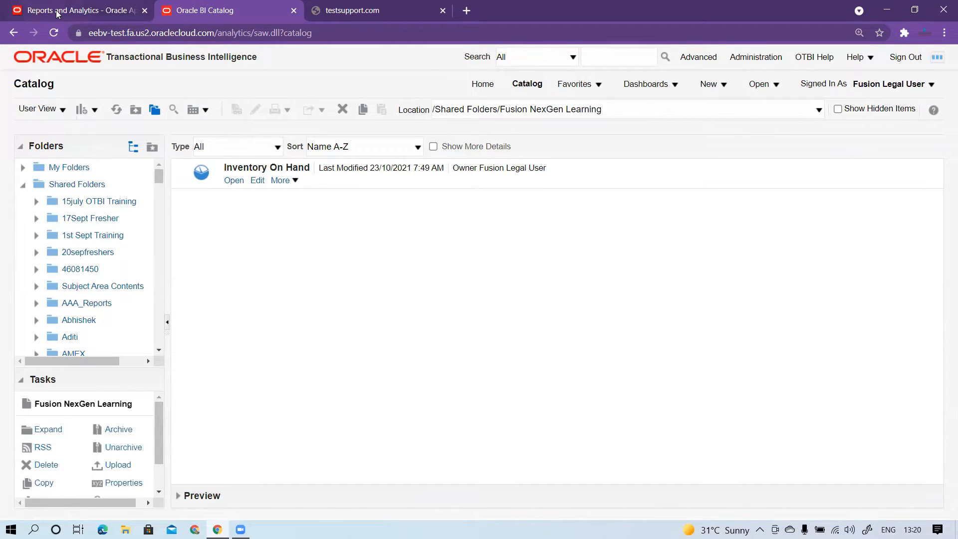
Return to the Oracle Applications home page and open Inventory Management under Supply Chain Execution.
left_click(90, 5)
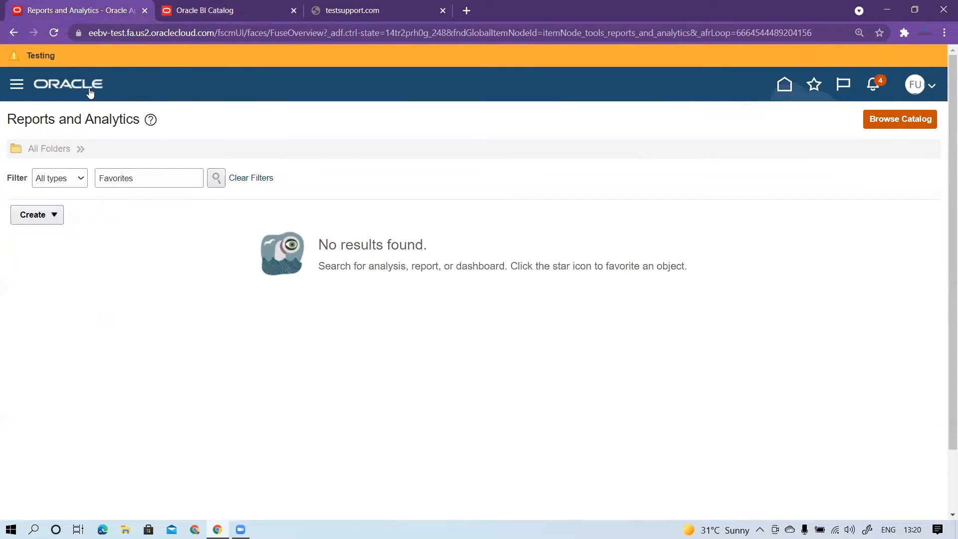
left_click(784, 90)
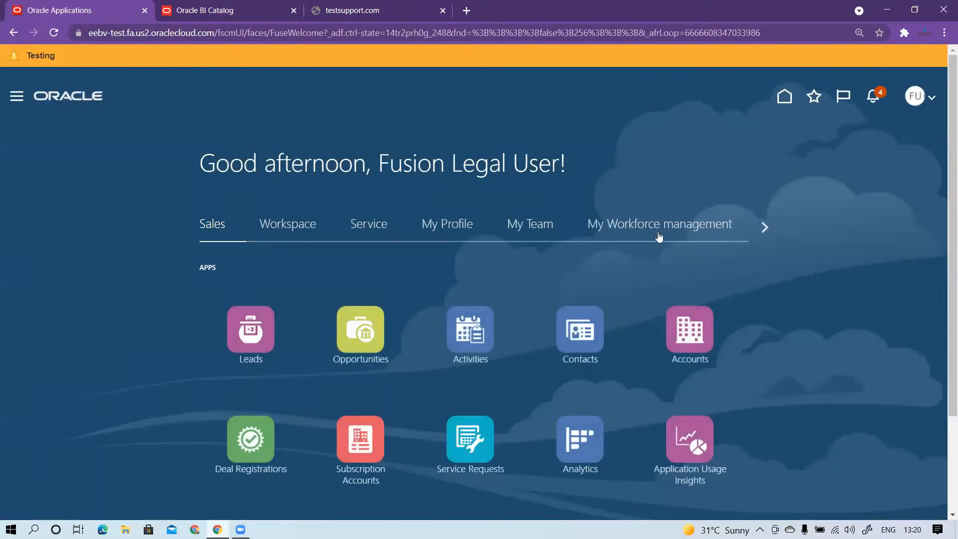
left_click(766, 231)
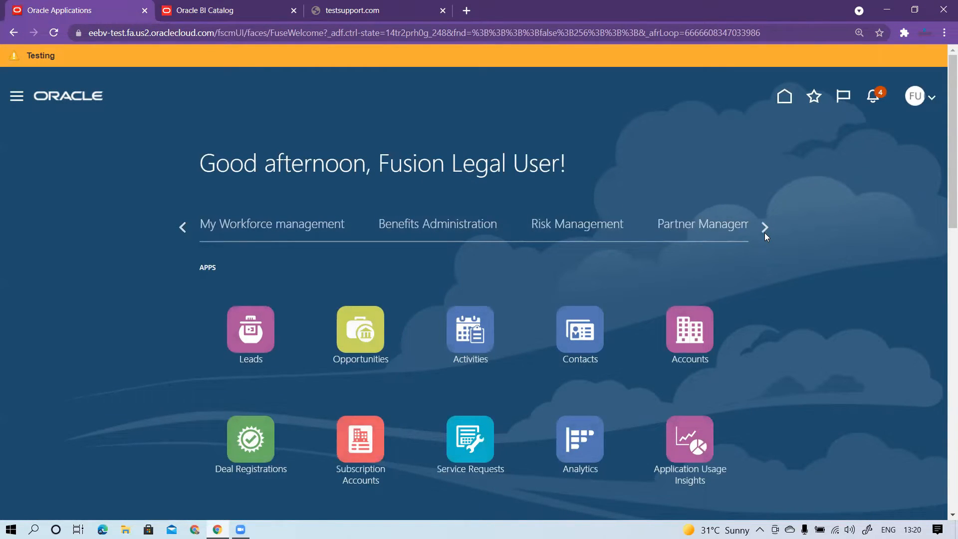
left_click(763, 231)
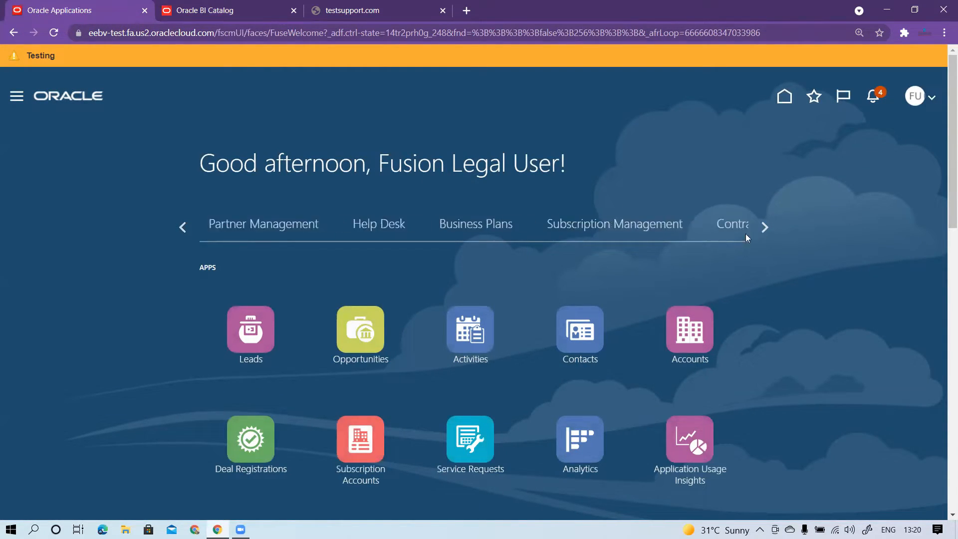
left_click(763, 228)
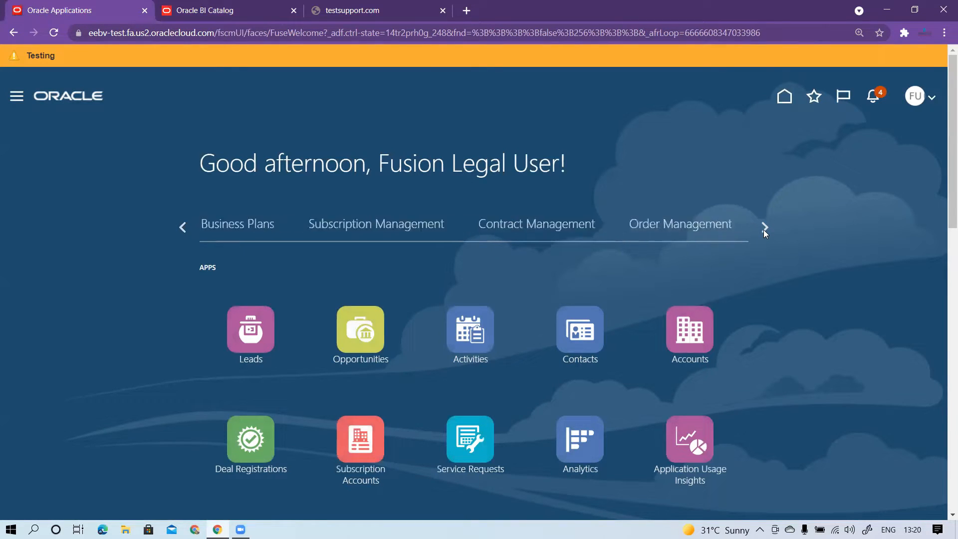
left_click(528, 234)
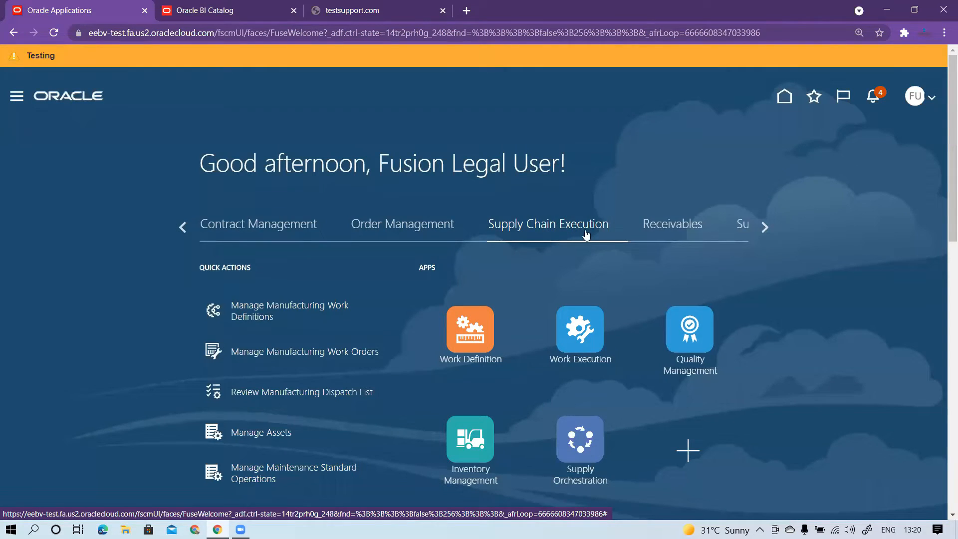
left_click(481, 437)
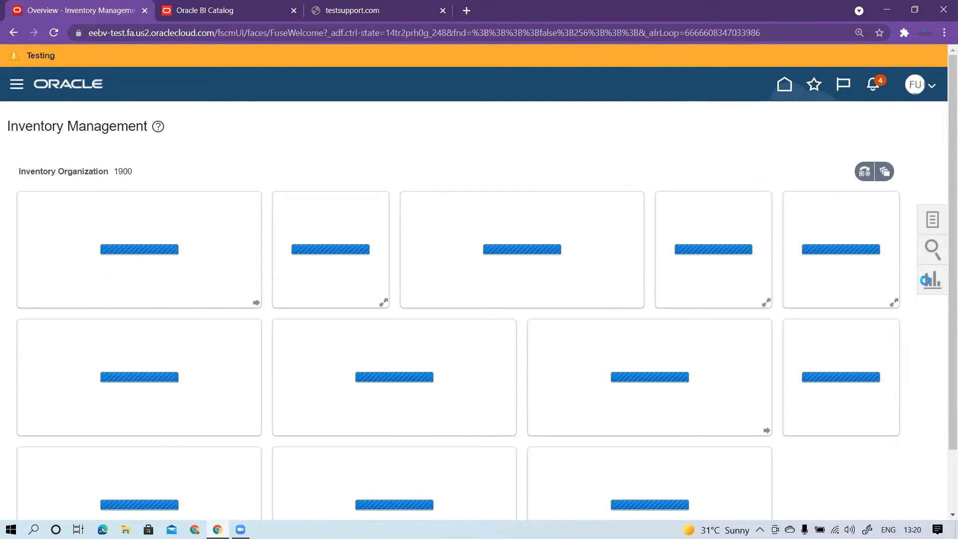
Expand the shared reports and analytics of the Inventory Management work area and open its report mapping settings.
left_click(918, 279)
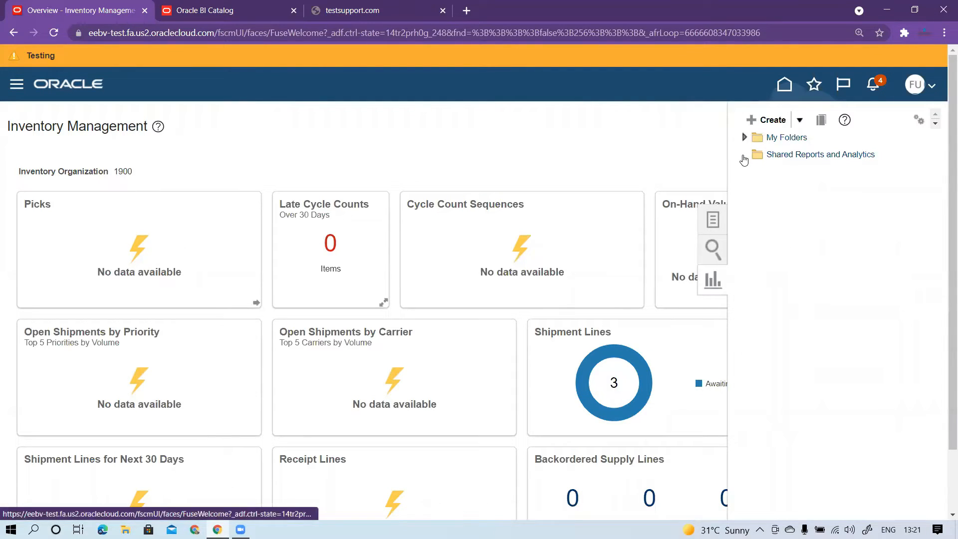
left_click(744, 154)
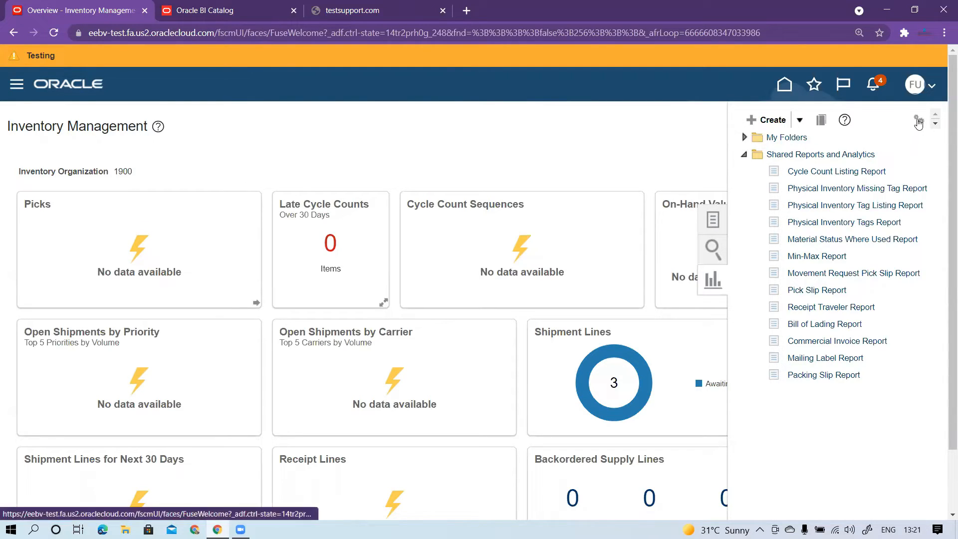
left_click(918, 122)
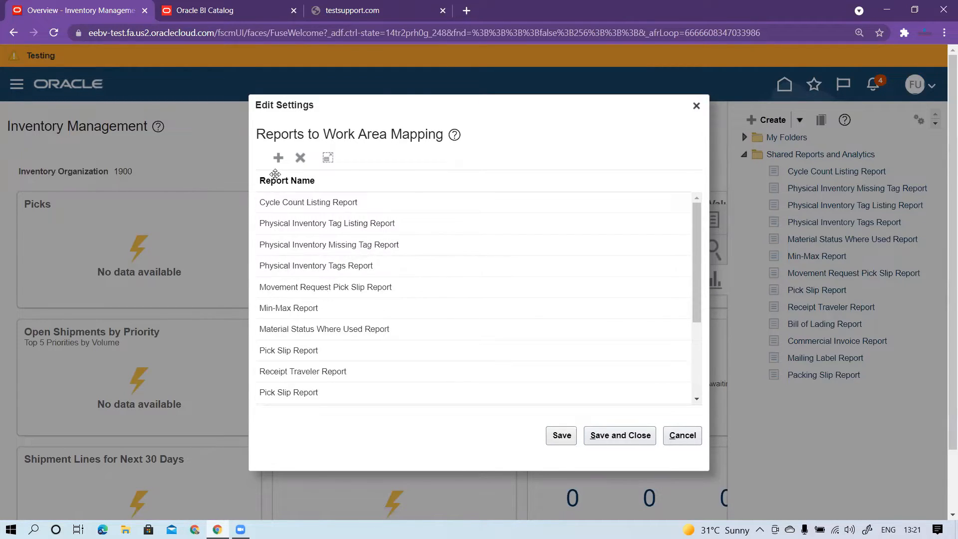
Start adding a report to the work area mapping and expand the Fusion NexGen Learning folder within Shared Folders.
left_click(278, 159)
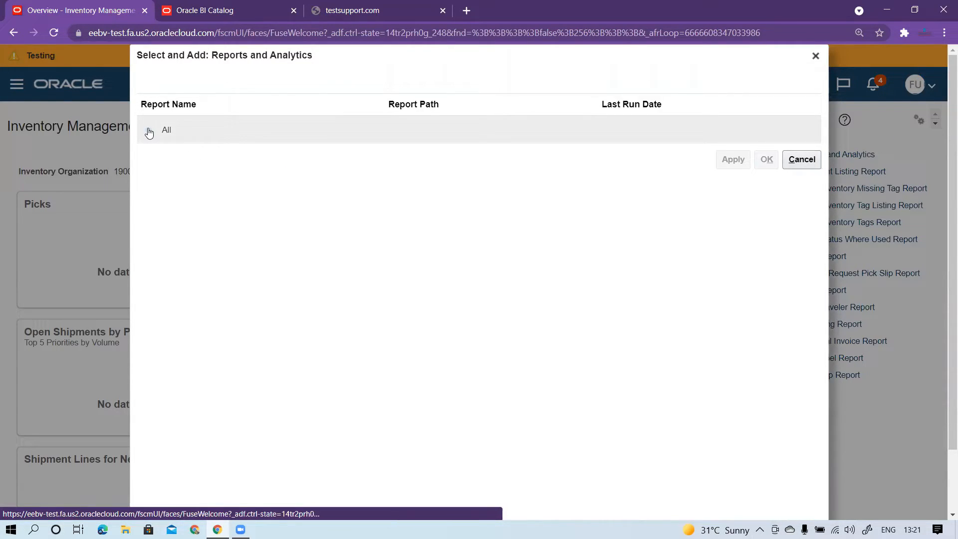
left_click(149, 130)
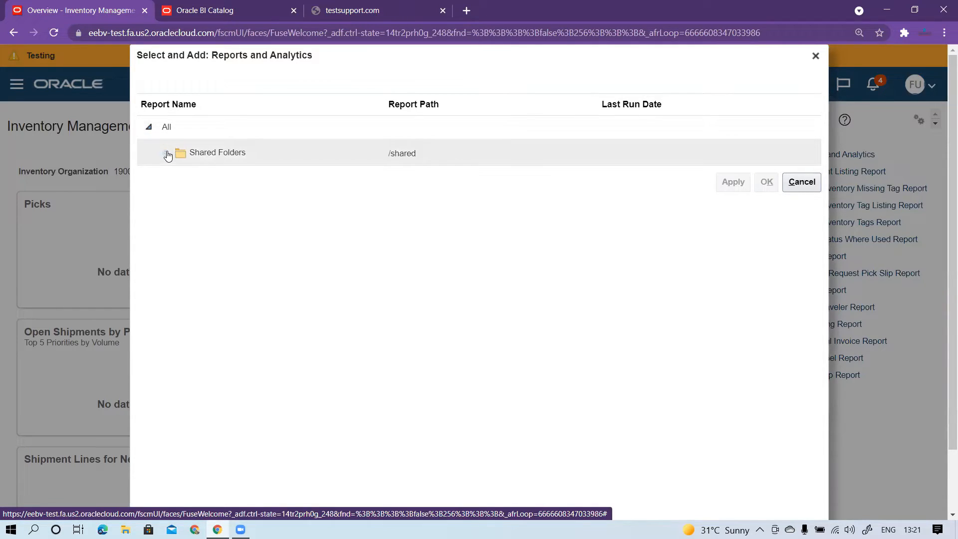
left_click(166, 154)
scroll(236, 310, "down", 5)
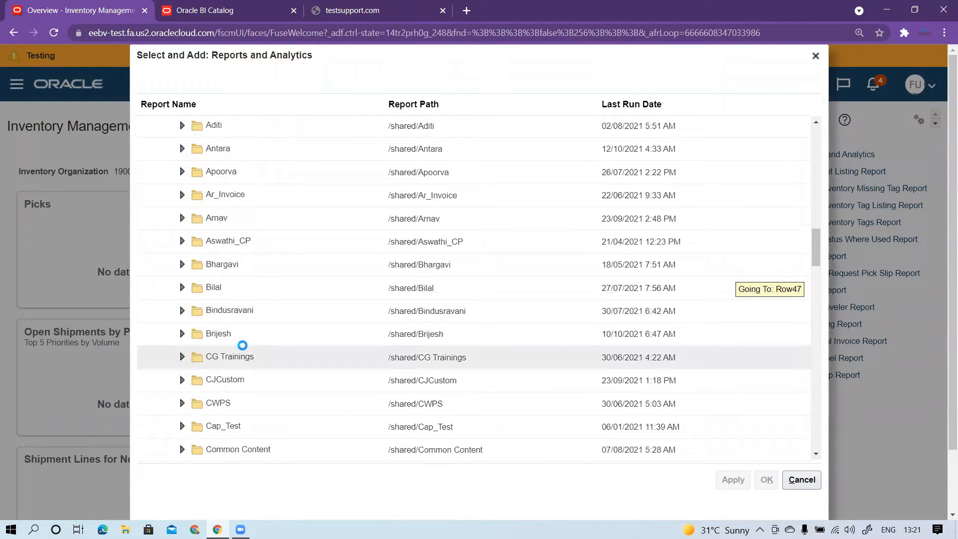
scroll(242, 346, "down", 10)
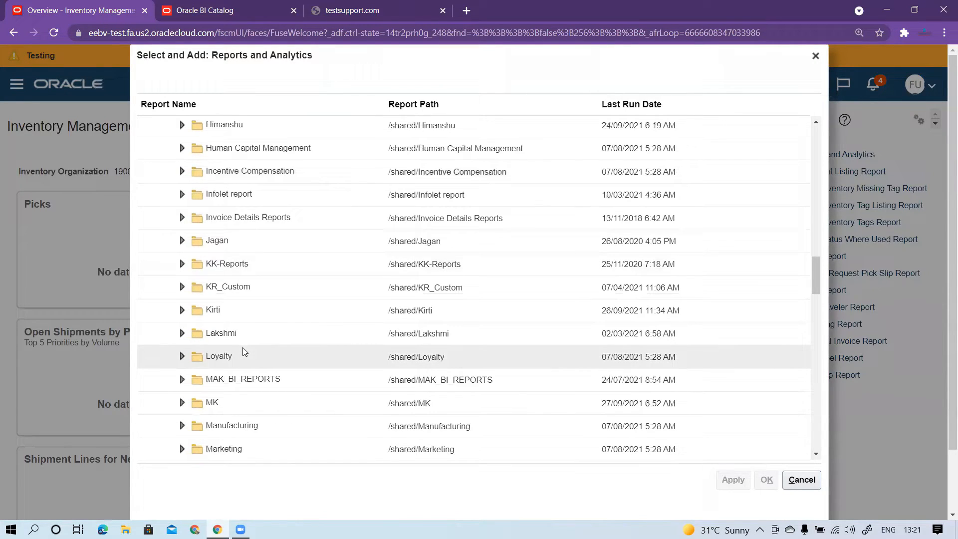
scroll(243, 347, "up", 3)
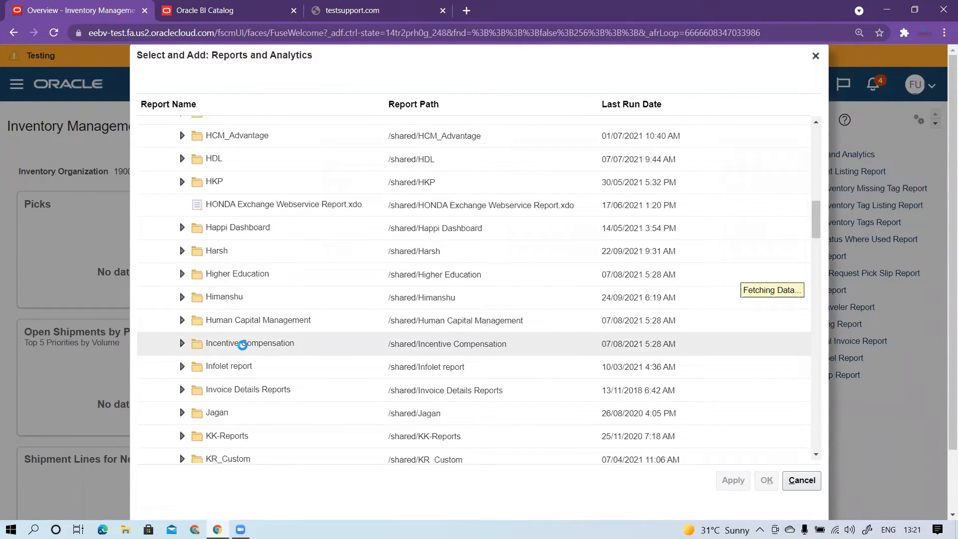
scroll(242, 346, "up", 5)
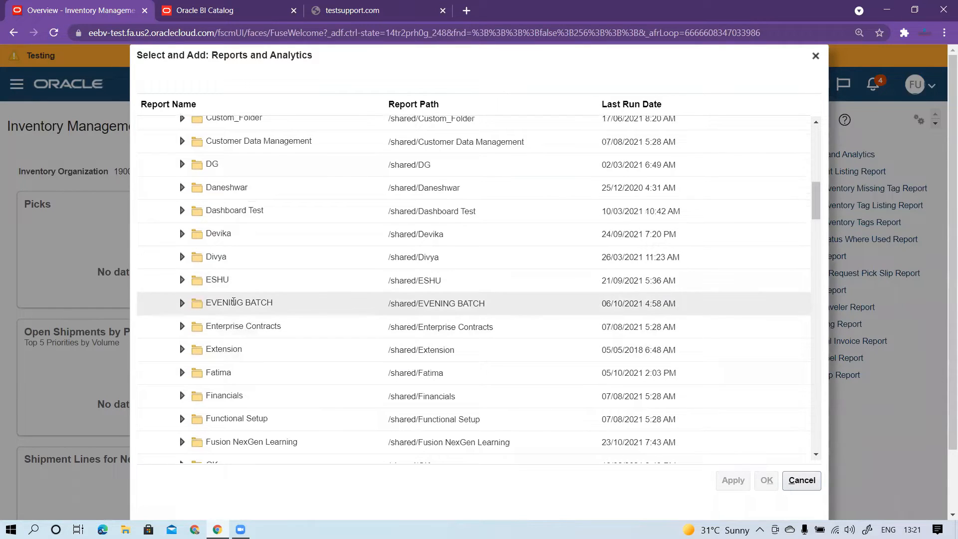
scroll(241, 328, "down", 2)
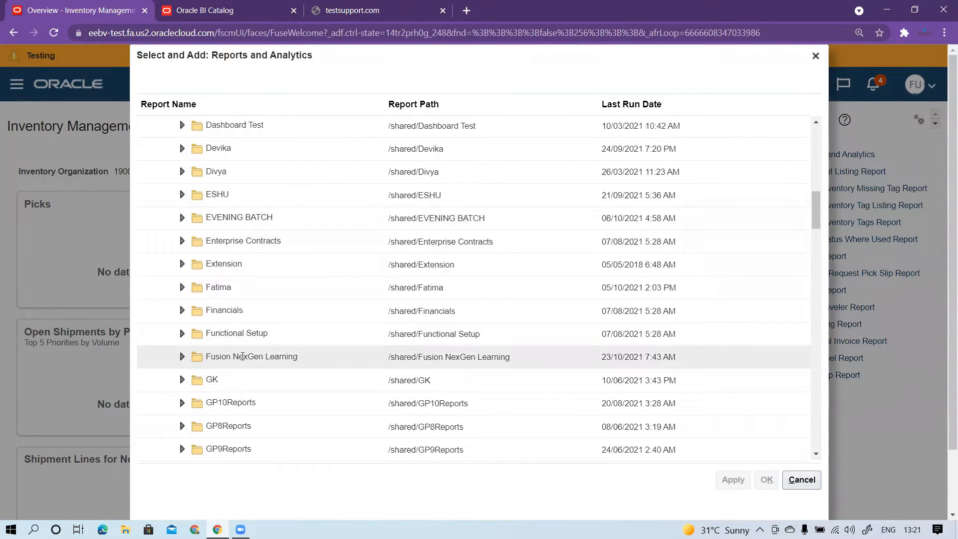
left_click(382, 363)
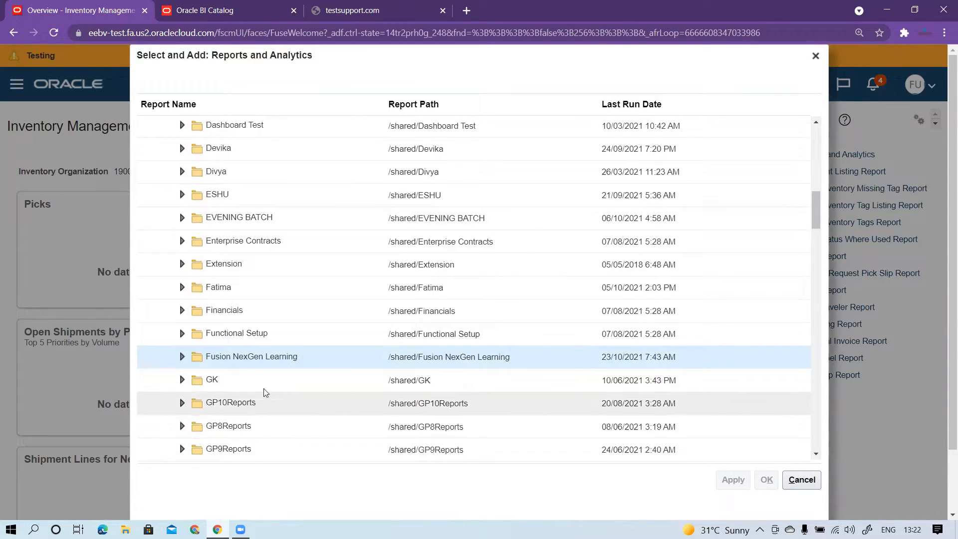
left_click(183, 359)
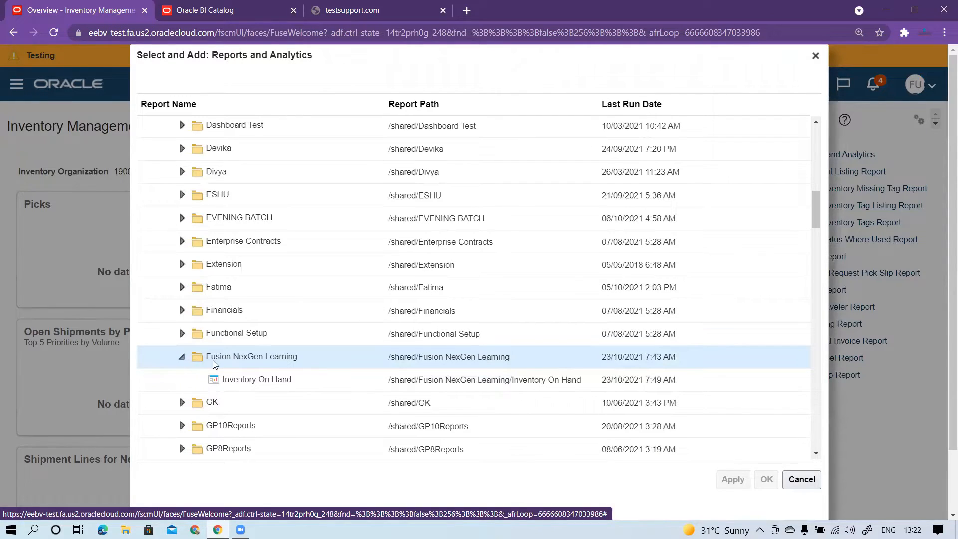
Add the Inventory On Hand analysis to the reports mapped to the work area.
left_click(240, 384)
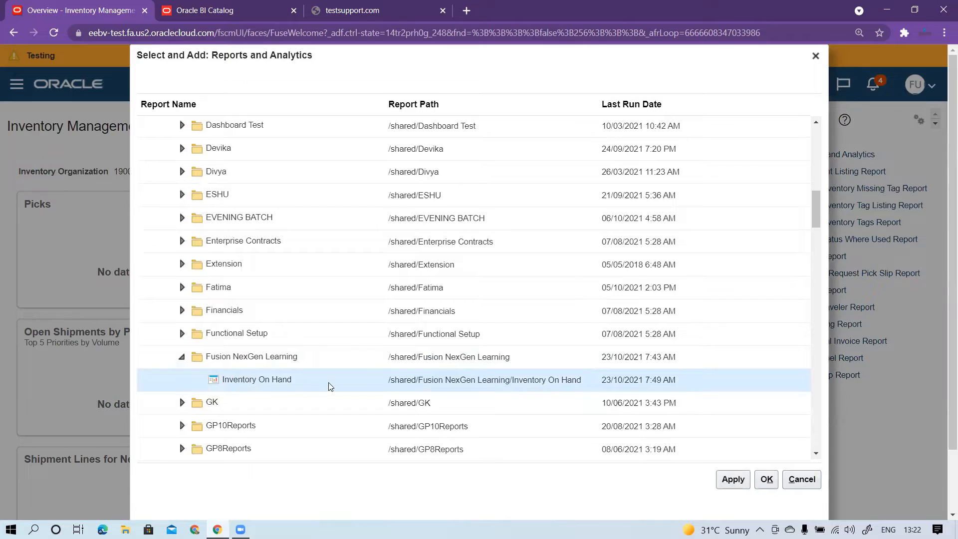
left_click(743, 483)
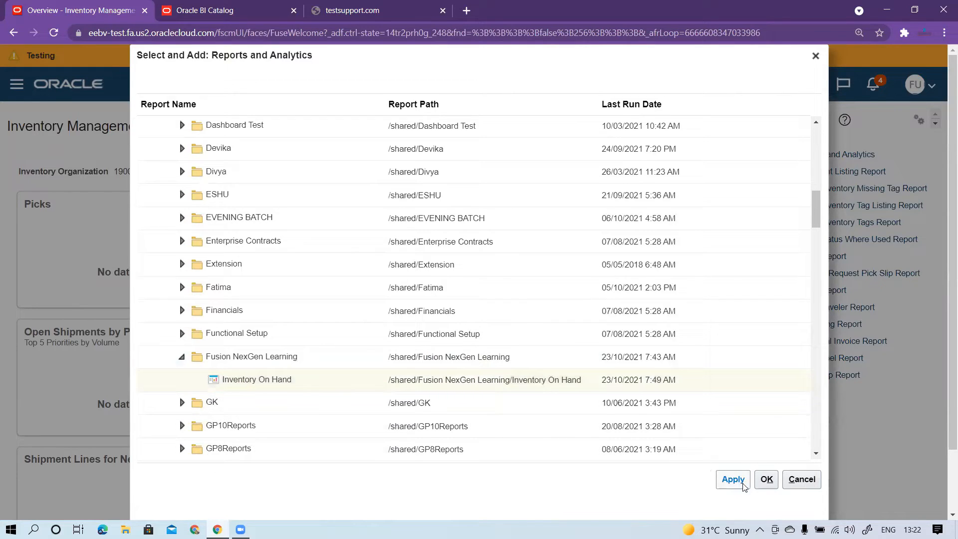
left_click(769, 488)
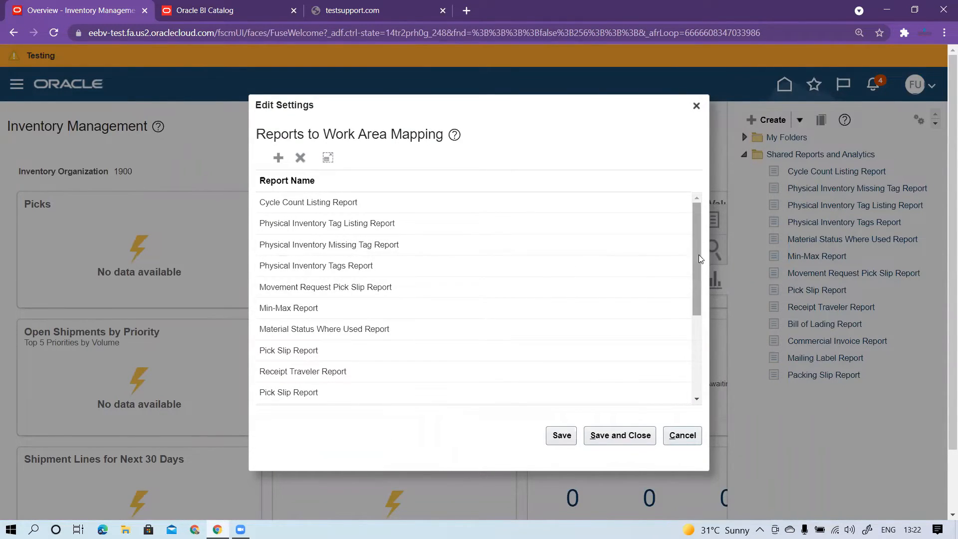
Save the work area mapping with Inventory On Hand included, close it, and refresh the Shared Reports and Analytics folder.
left_click_drag(697, 253, 702, 360)
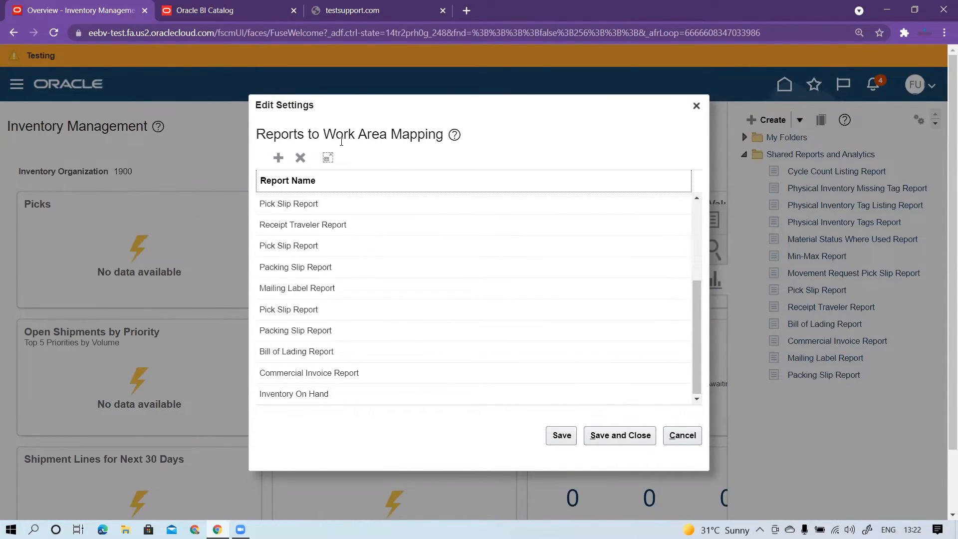
left_click(618, 437)
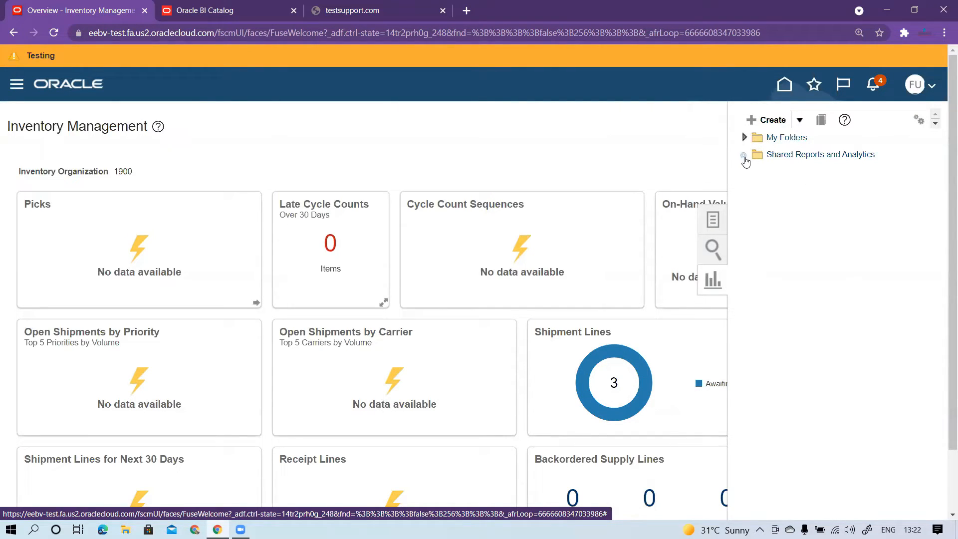
left_click(744, 156)
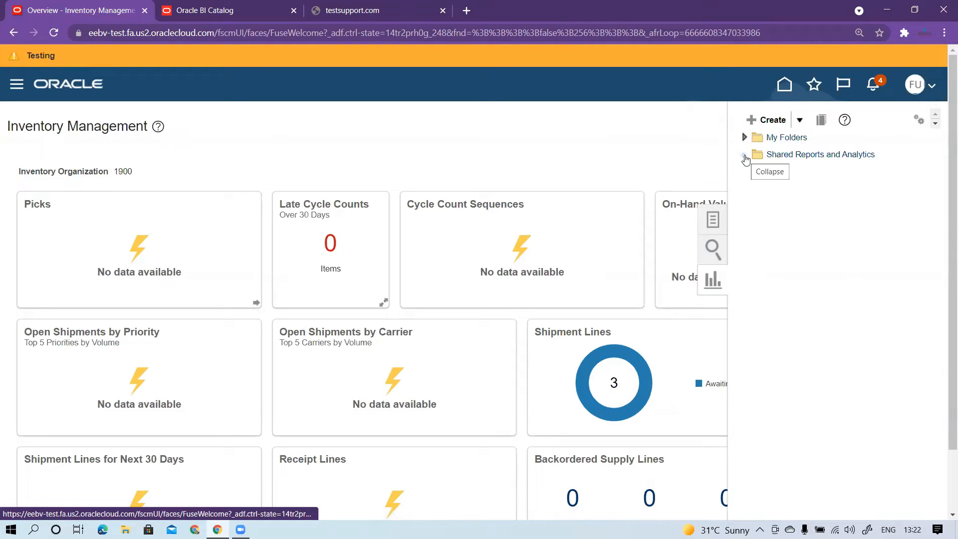
left_click(745, 159)
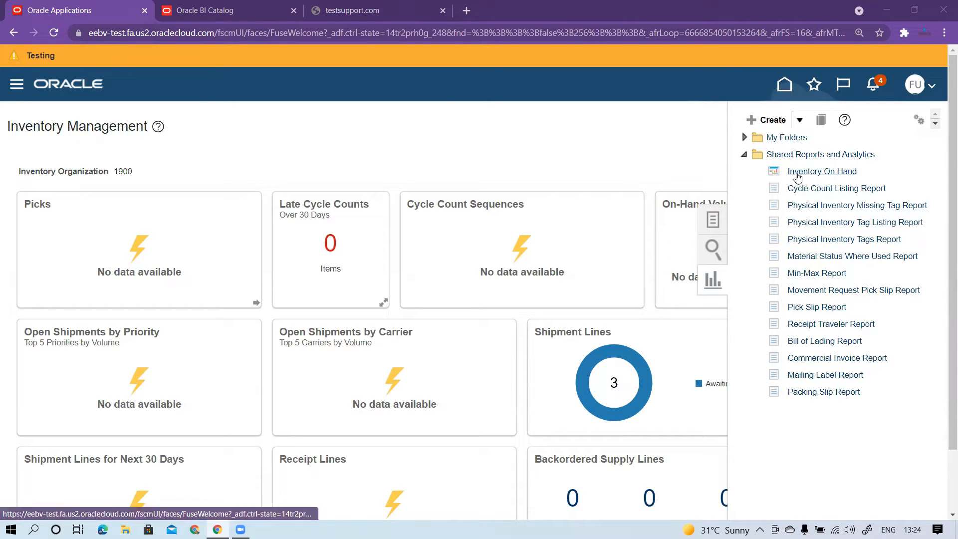
View the Inventory On Hand analysis from the work area and look through all its columns up to On-Hand Quantity.
left_click(816, 171)
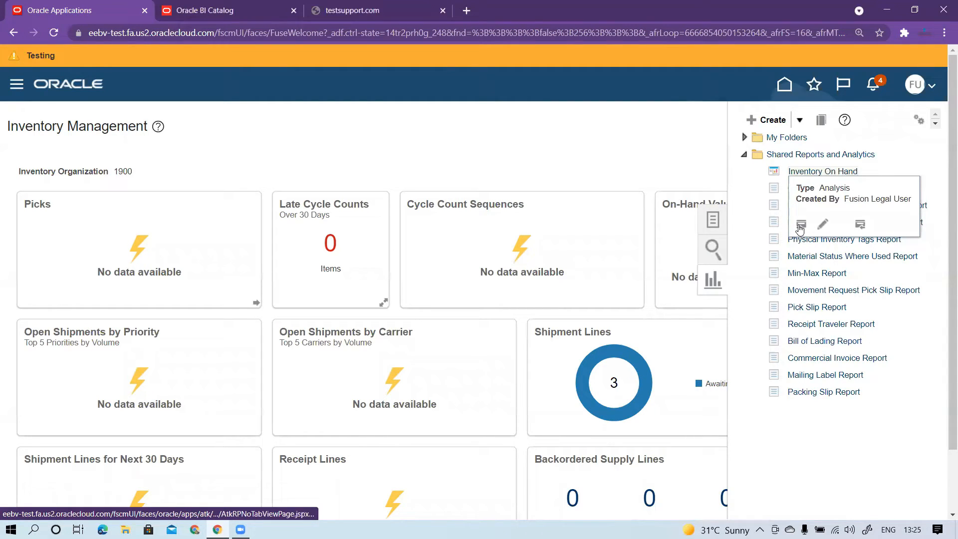
left_click(800, 226)
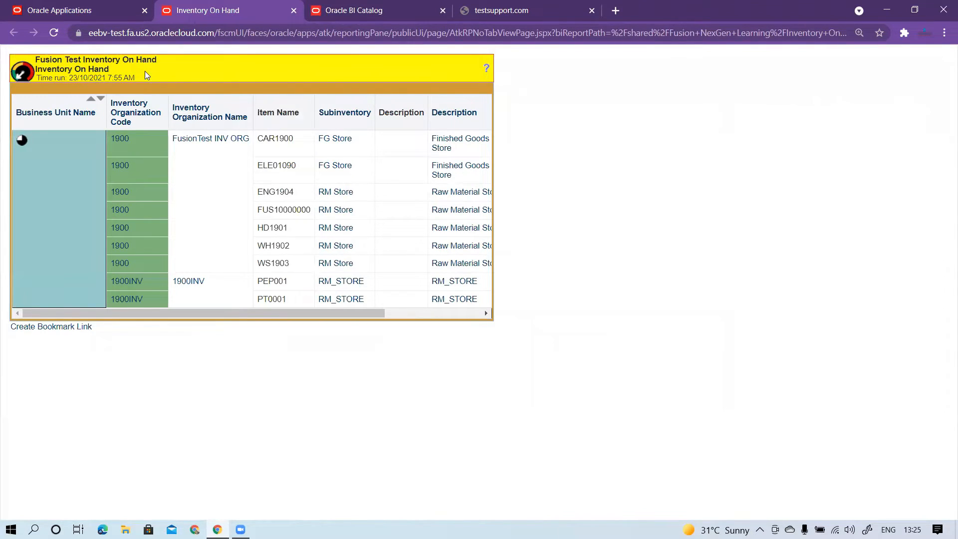
left_click_drag(172, 313, 359, 322)
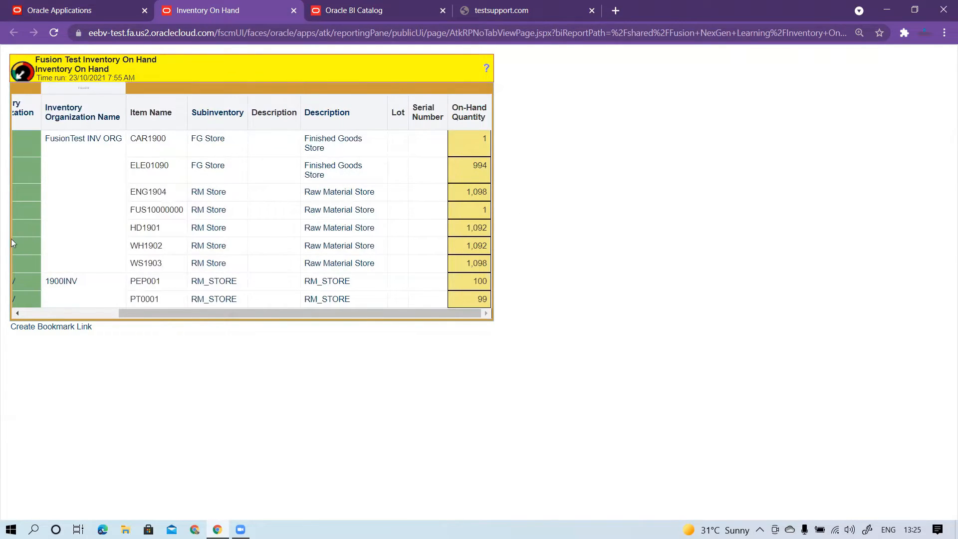
left_click_drag(252, 312, 248, 316)
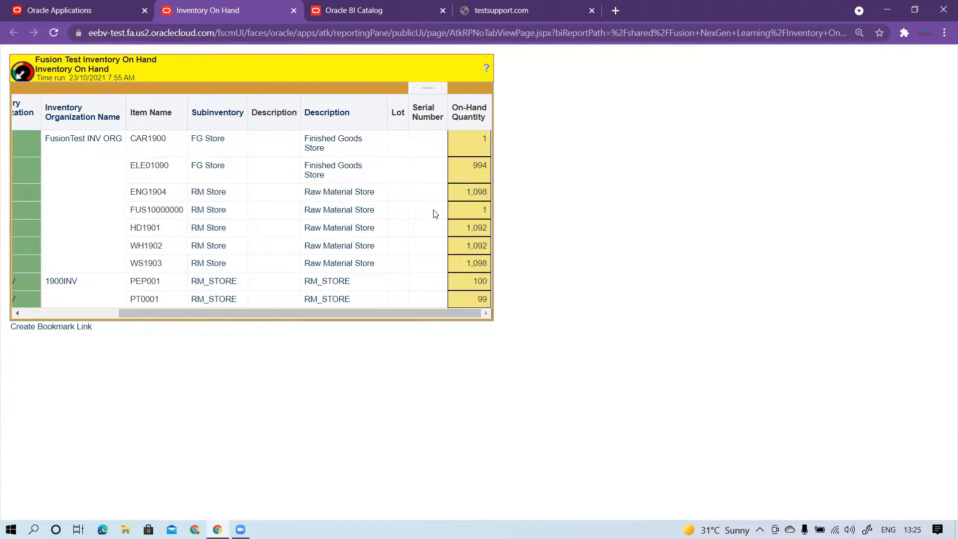
left_click_drag(382, 272, 195, 315)
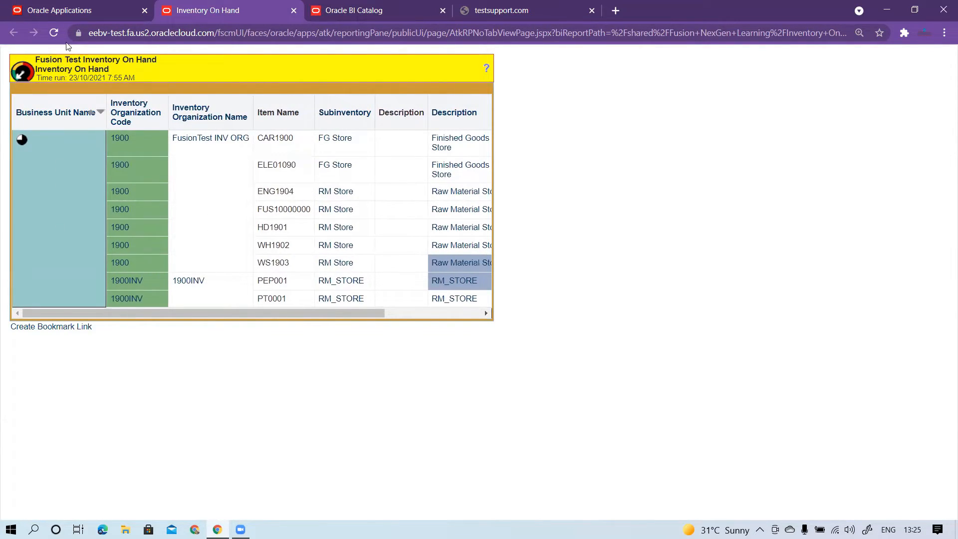
Show the Inventory On Hand analysis in its BI Catalog folder, and return to the Inventory Management work area.
left_click(64, 20)
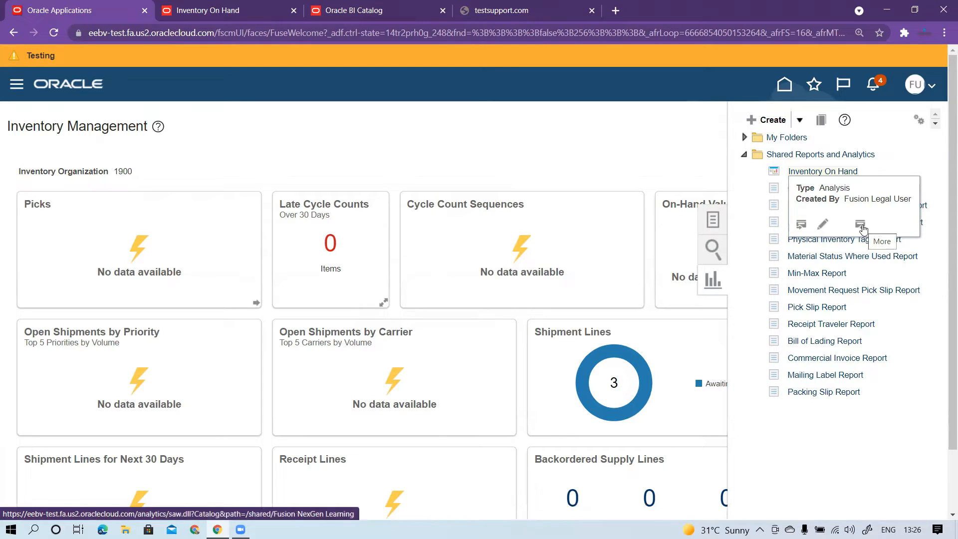
left_click(863, 227)
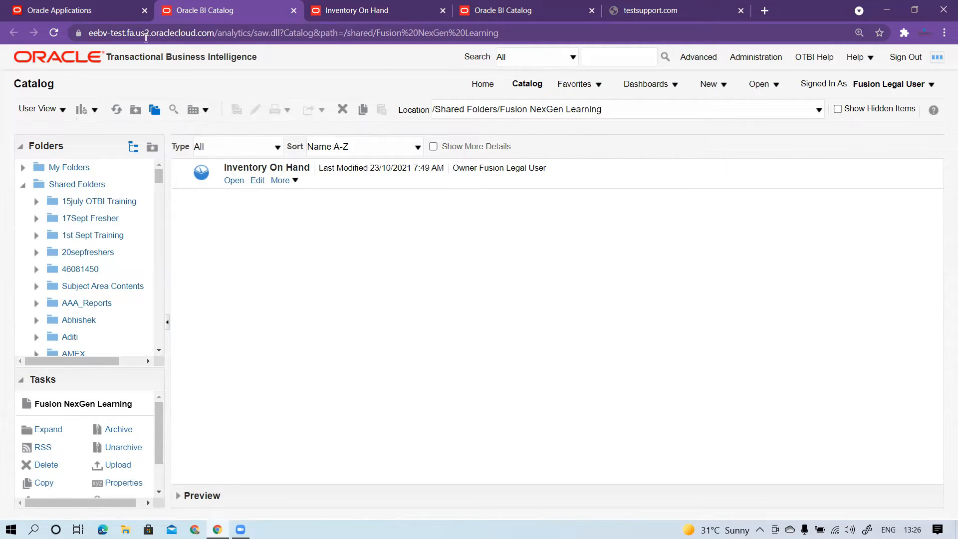
left_click(104, 11)
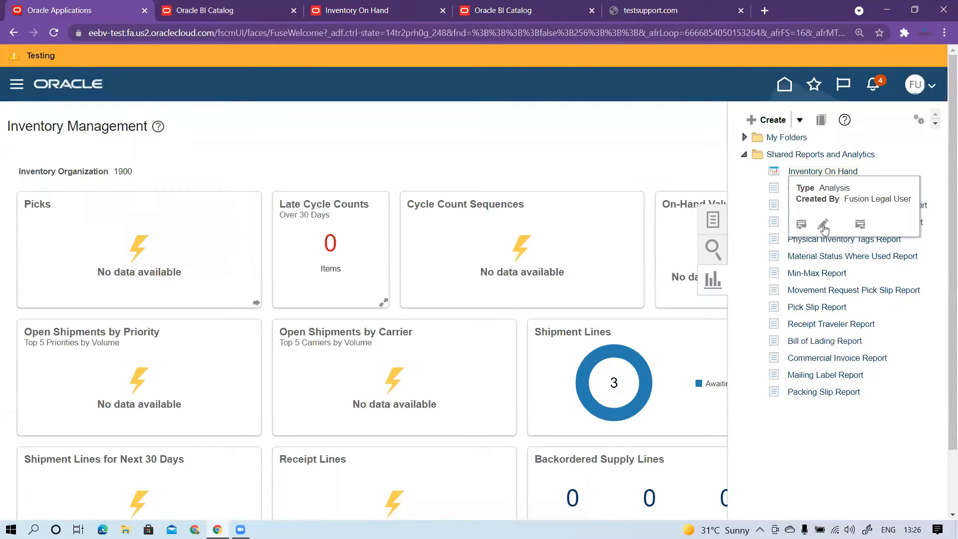
Open the Inventory On Hand analysis for editing despite its incompatibility and check the interaction options for Business Unit Name.
left_click(823, 225)
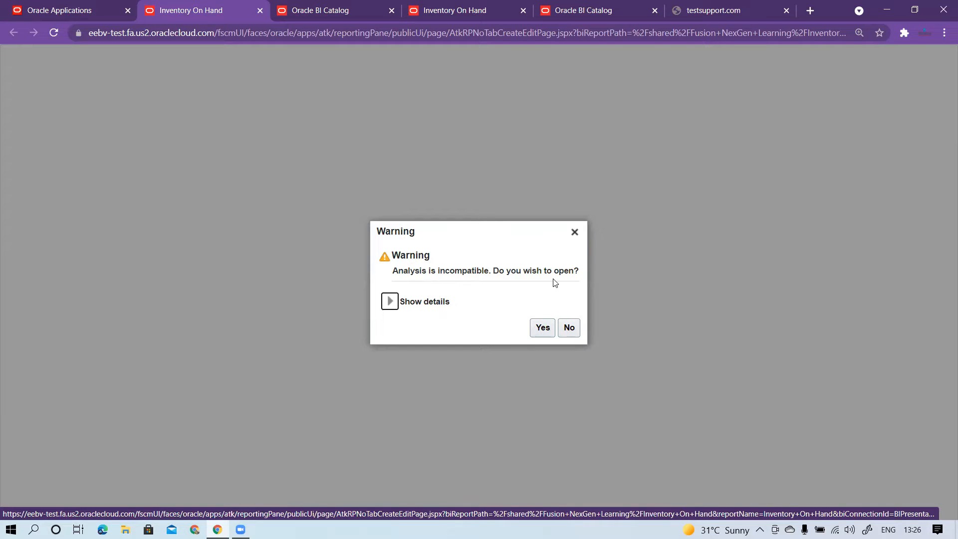
left_click(542, 327)
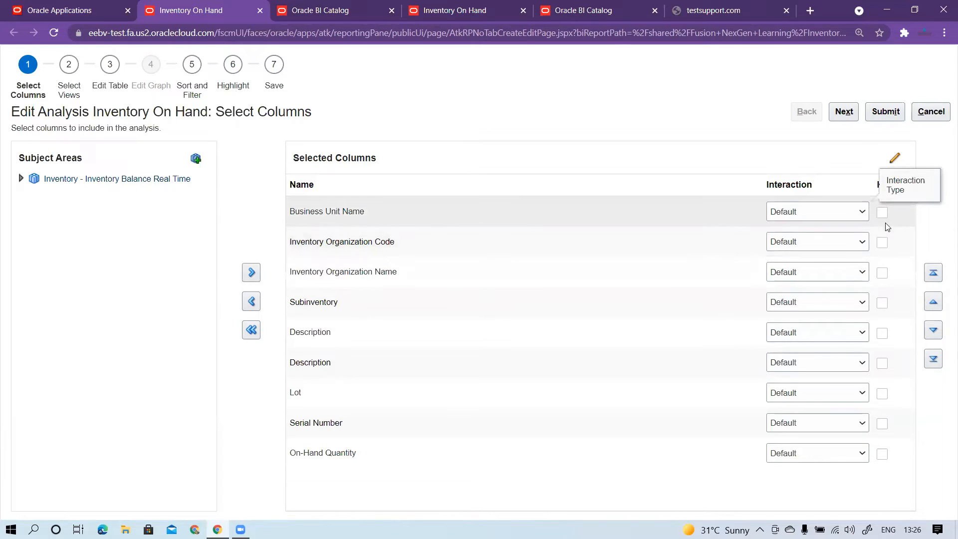
left_click(857, 214)
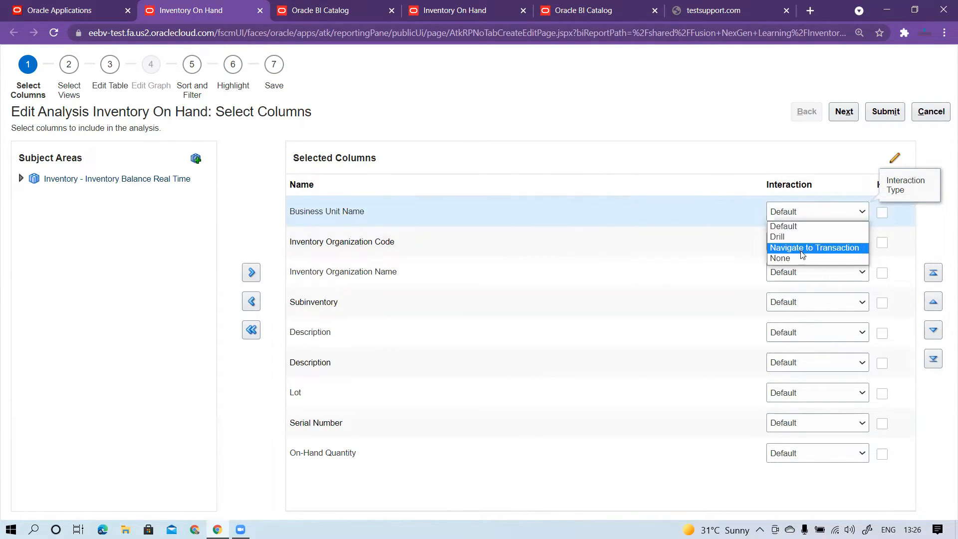
left_click(697, 131)
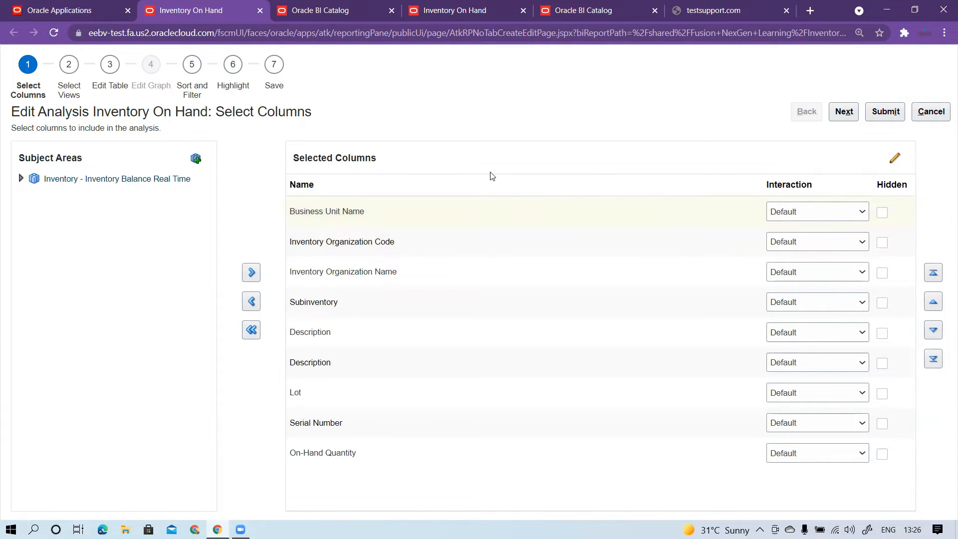
Proceed to view selection, add a Bar (recommended) graph to the analysis, and look at the layout options.
left_click(846, 118)
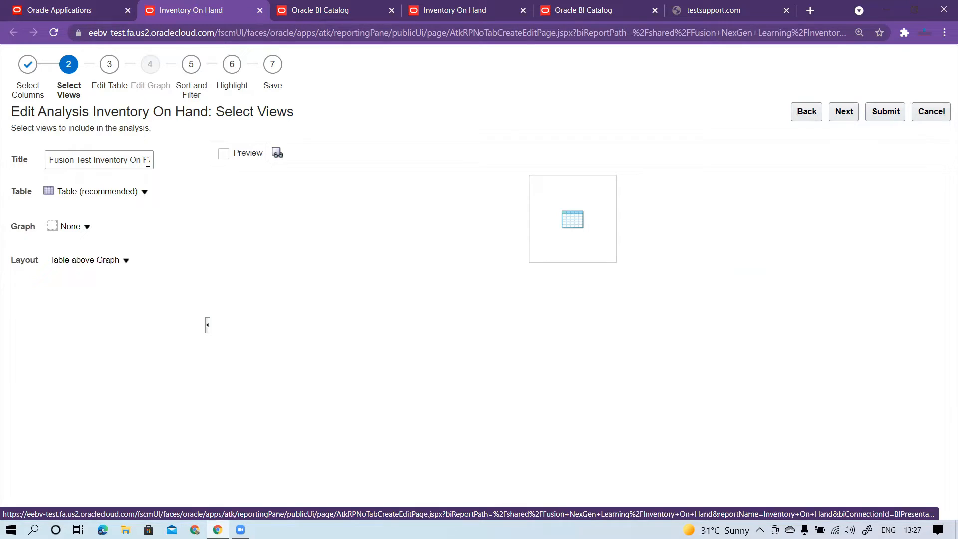
left_click(87, 227)
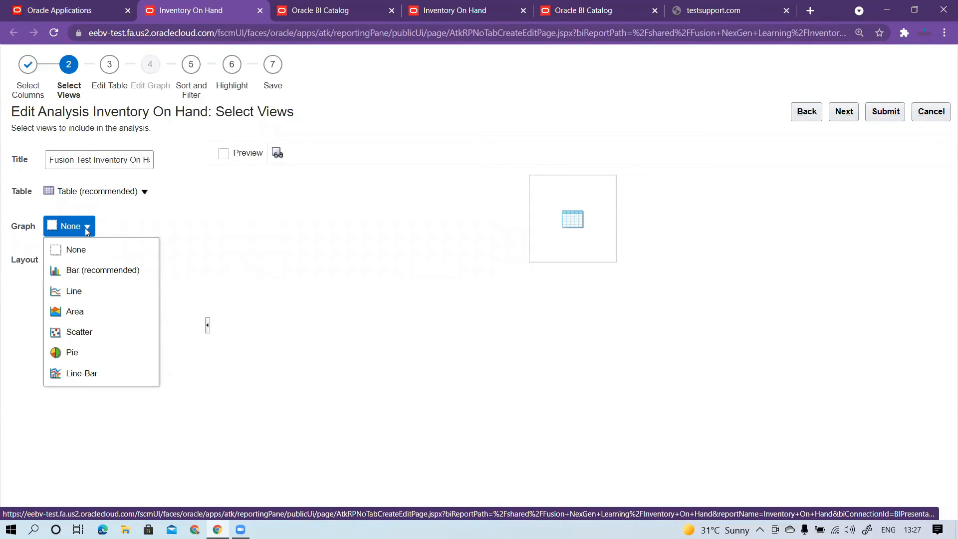
left_click(76, 272)
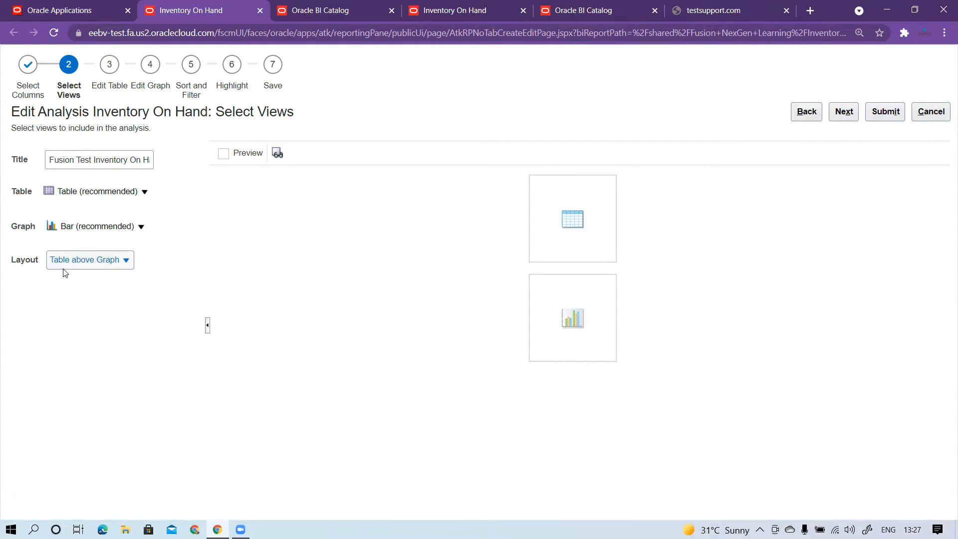
left_click(126, 263)
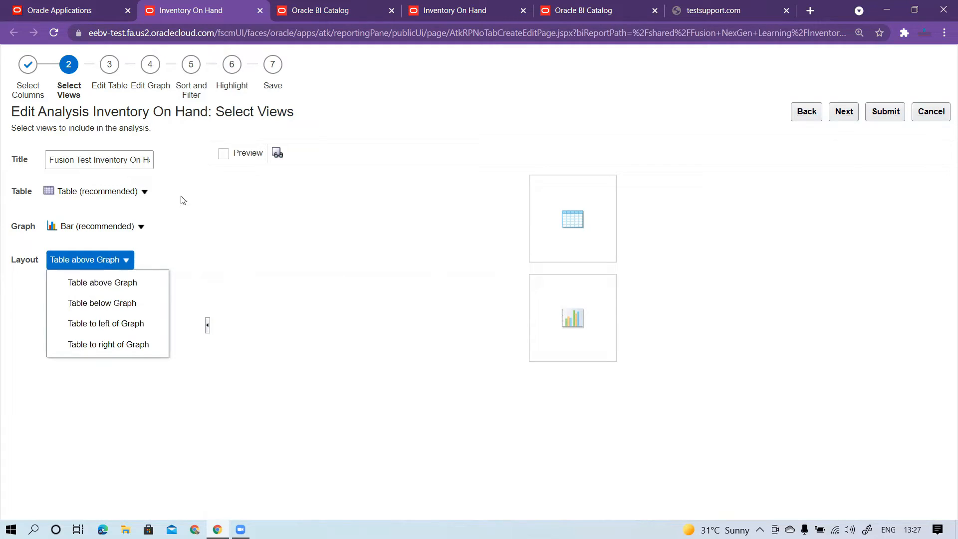
Turn on the preview and examine the table and bar graph in the interactive preview, closing it when done.
left_click(223, 154)
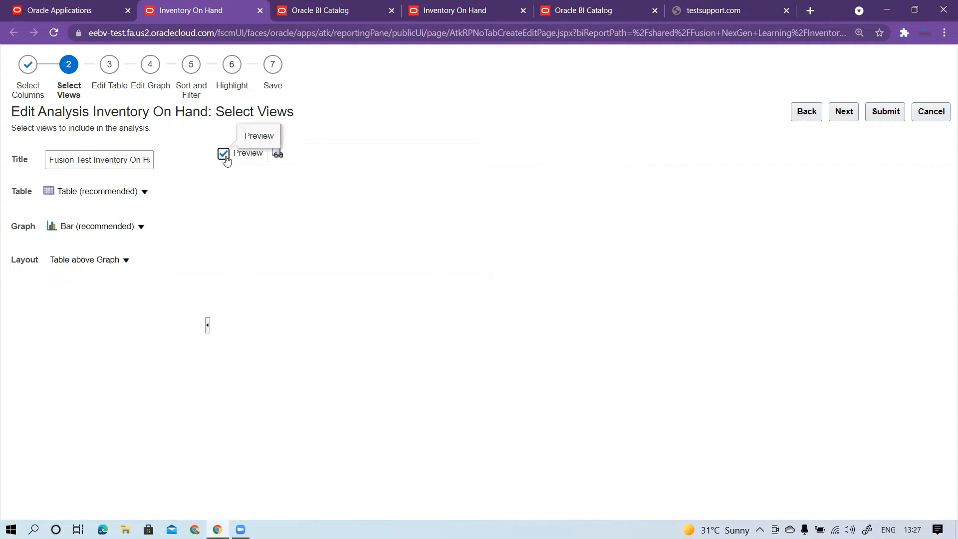
left_click(278, 155)
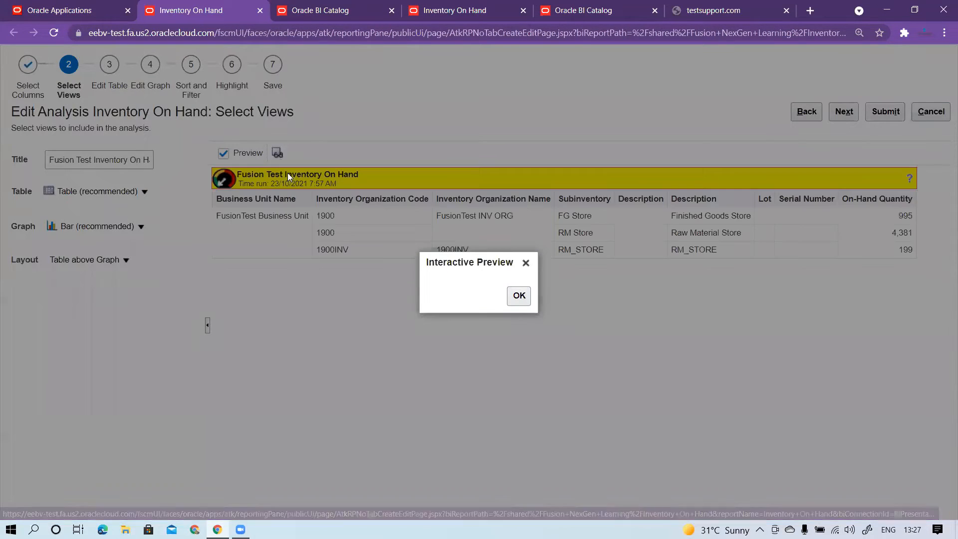
left_click_drag(512, 300, 511, 290)
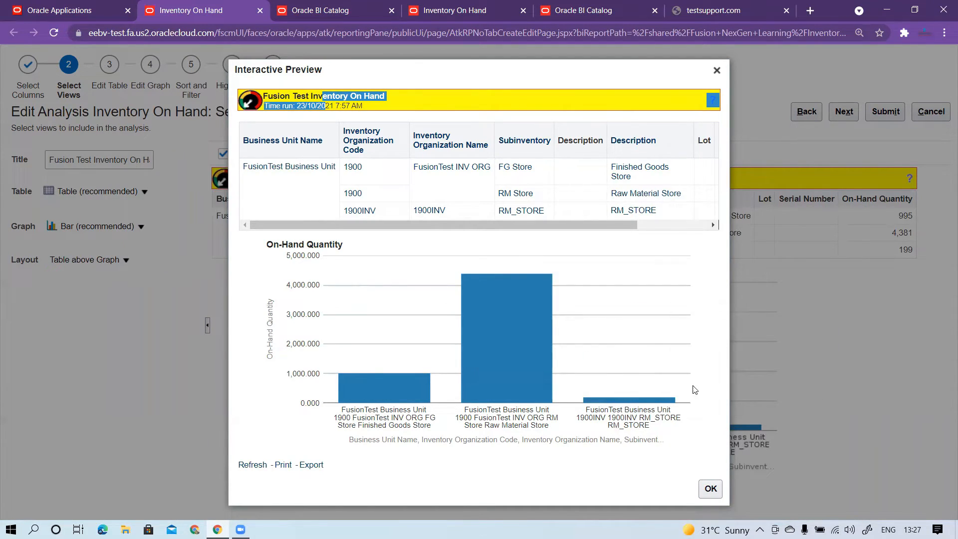
left_click(717, 71)
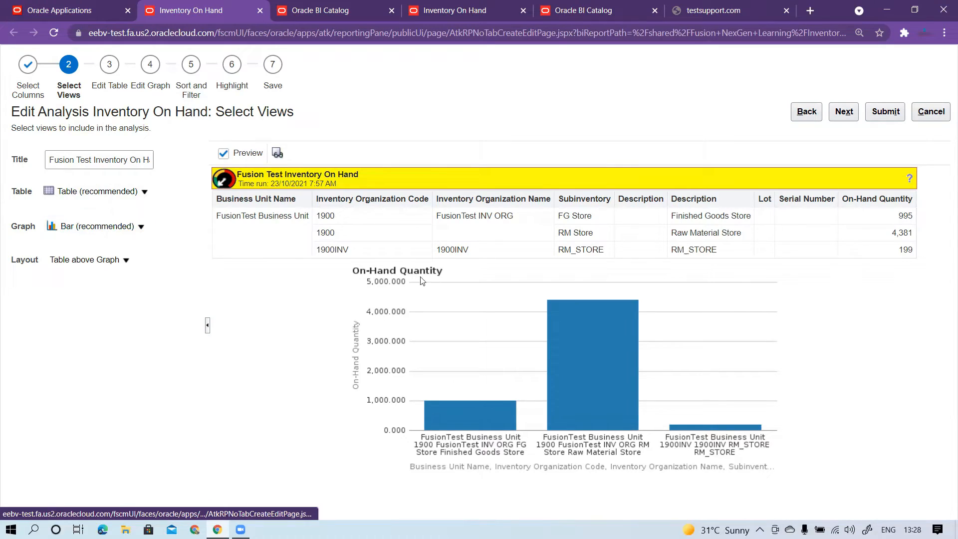
Proceed to table editing and examine the column layout, selecting Inventory Organization Code.
left_click(844, 112)
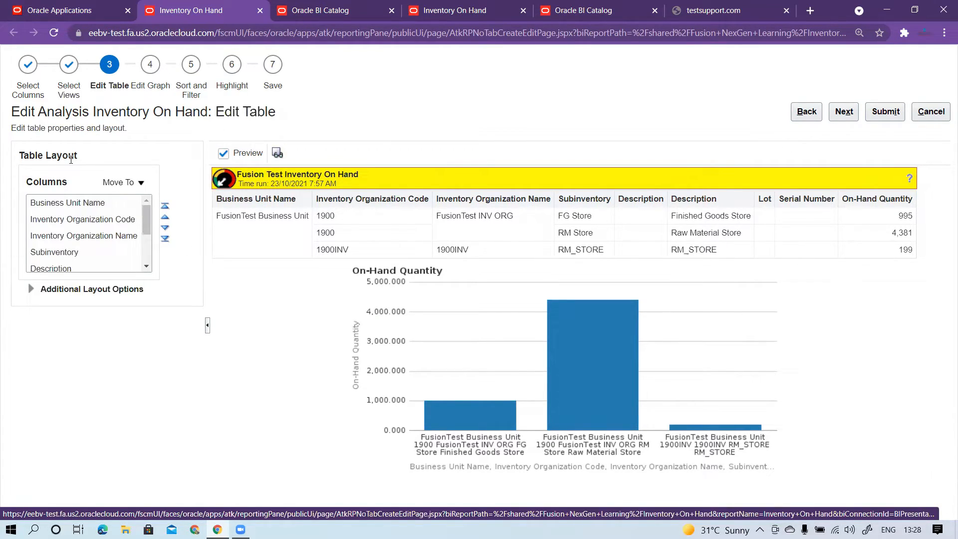
left_click(83, 235)
left_click(117, 227)
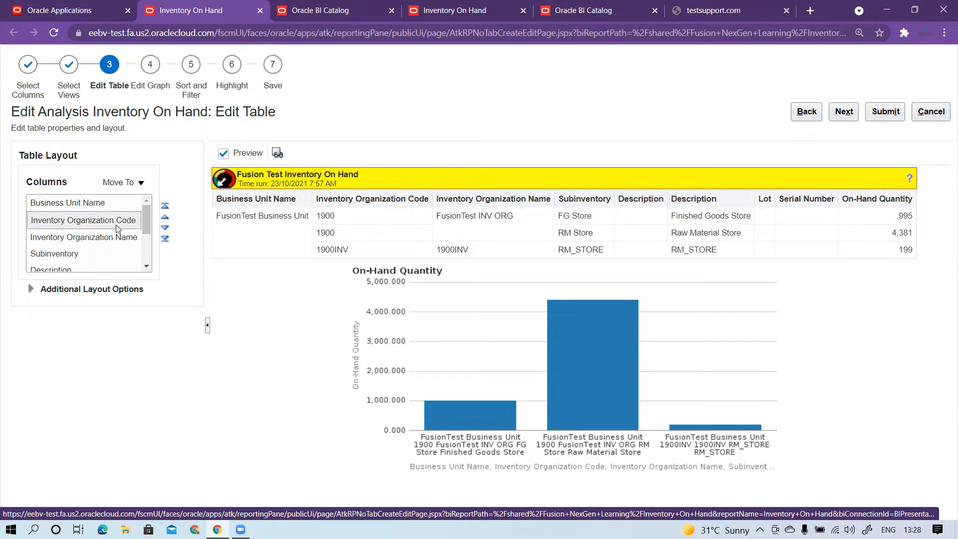
left_click(107, 222)
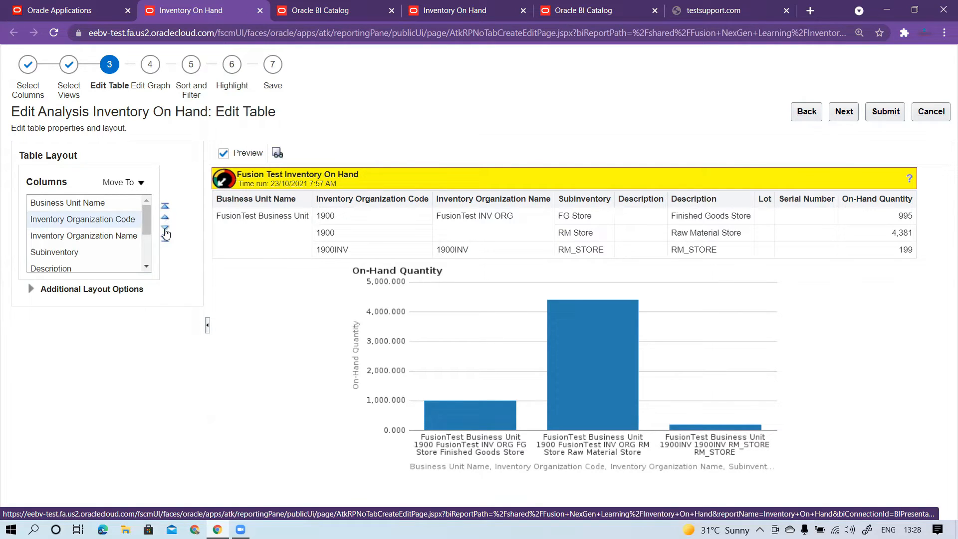
Proceed to graph editing and examine the Vary Color By and Group By layout fields.
left_click(848, 116)
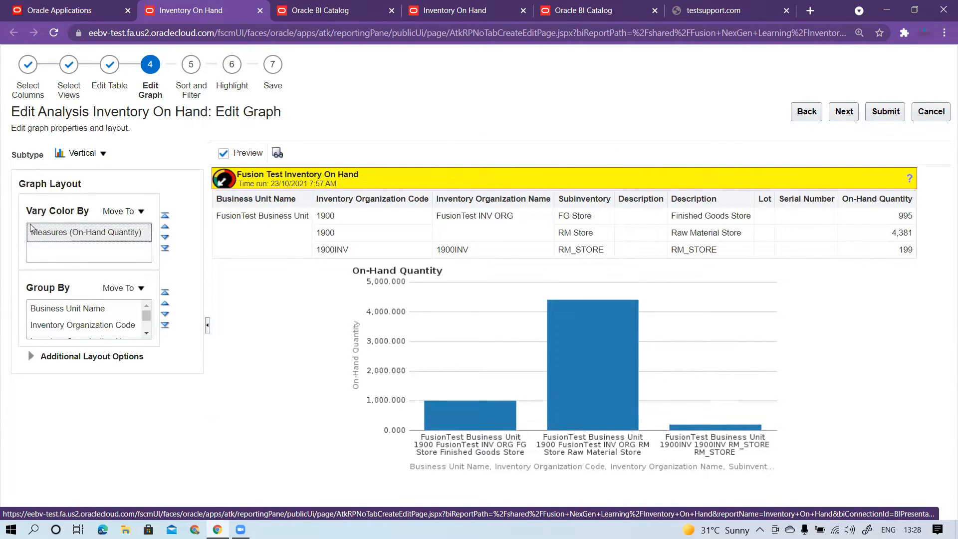
left_click(90, 231)
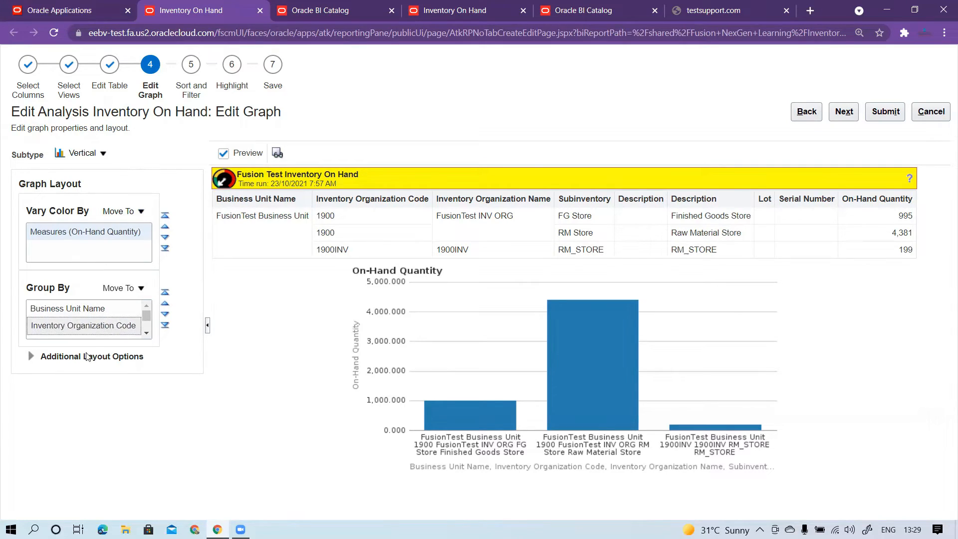
left_click(98, 322)
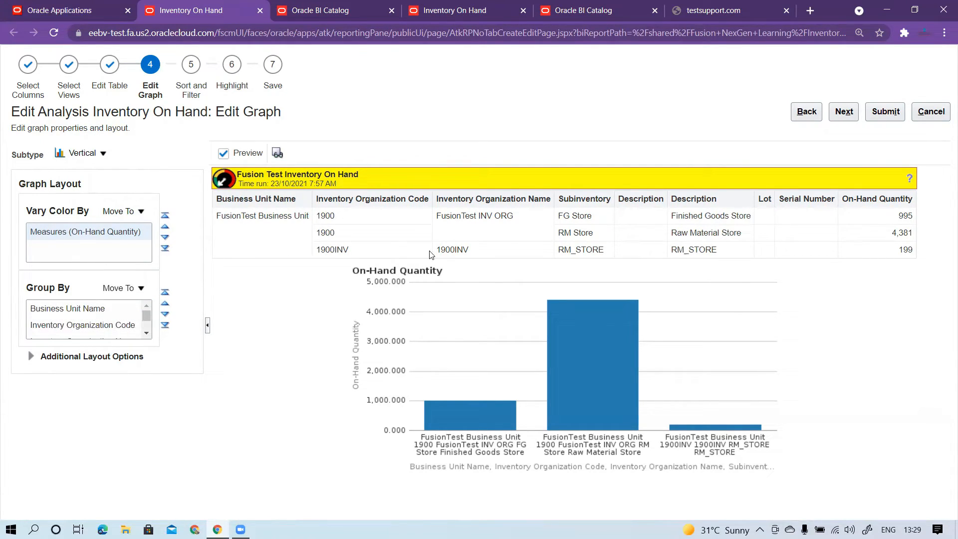
Proceed to the Sort and Filter stage and check which columns are available for sorting.
left_click(848, 112)
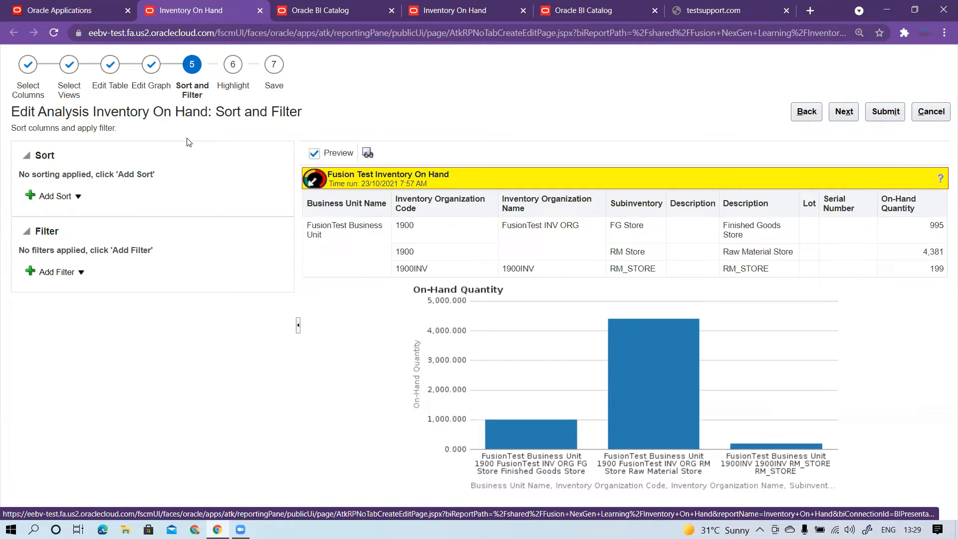
left_click(77, 199)
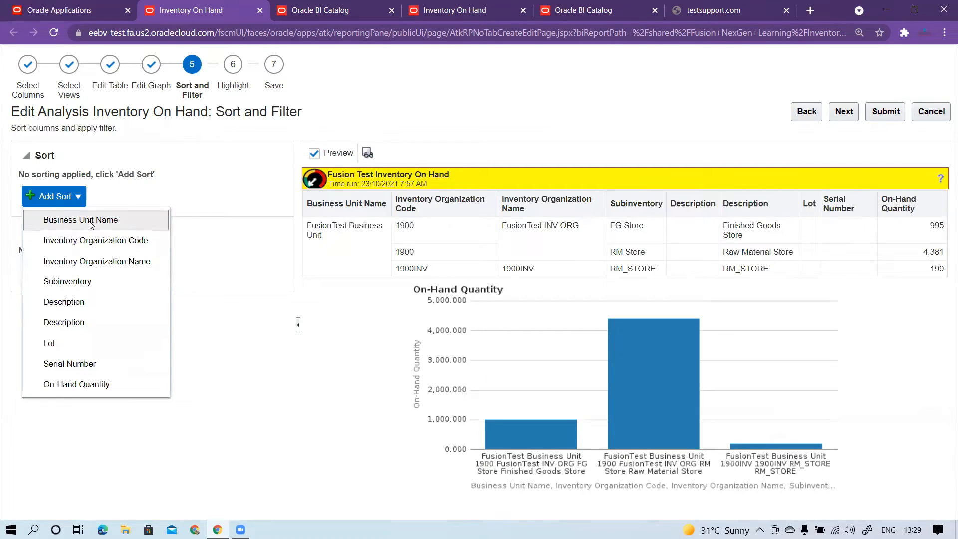
left_click(182, 193)
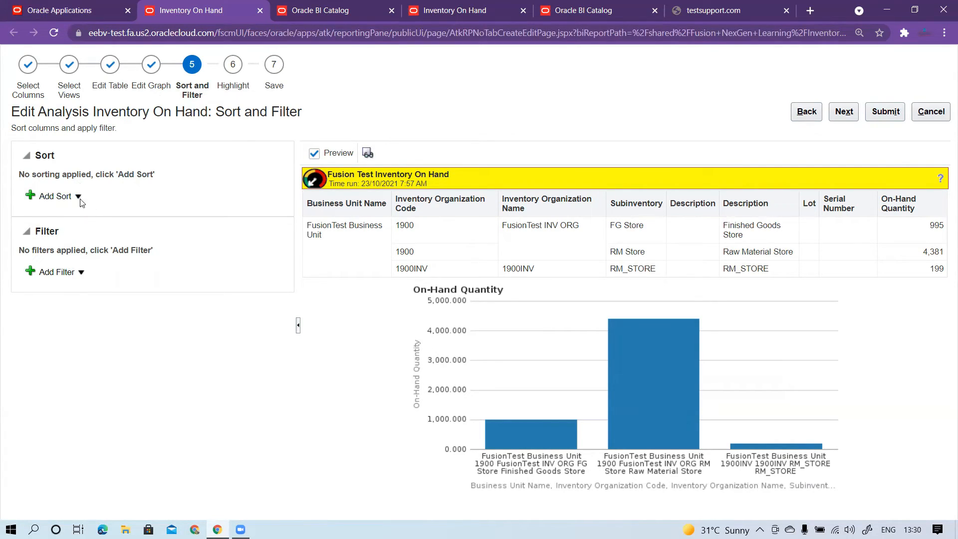
Proceed to the Highlight stage and add a column format for On-Hand Quantity.
left_click(844, 113)
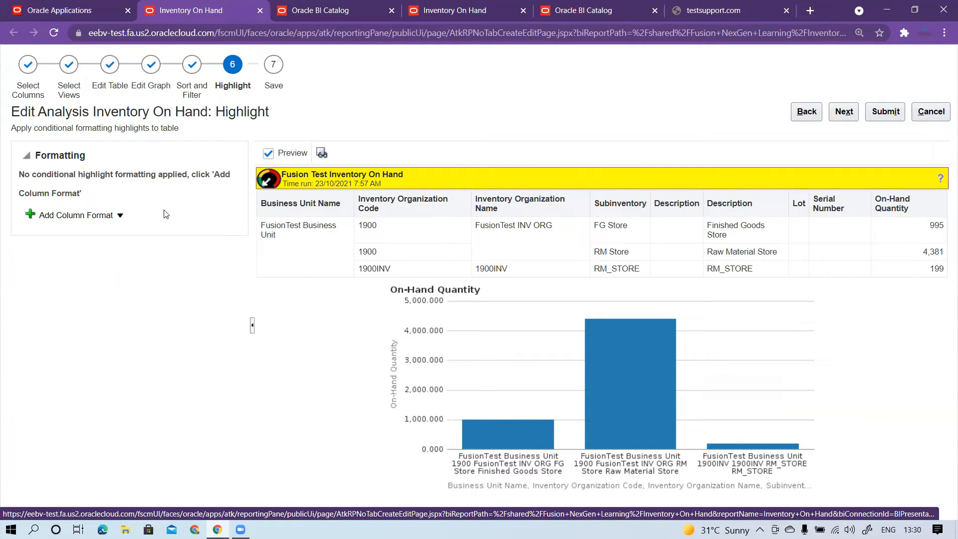
left_click(123, 218)
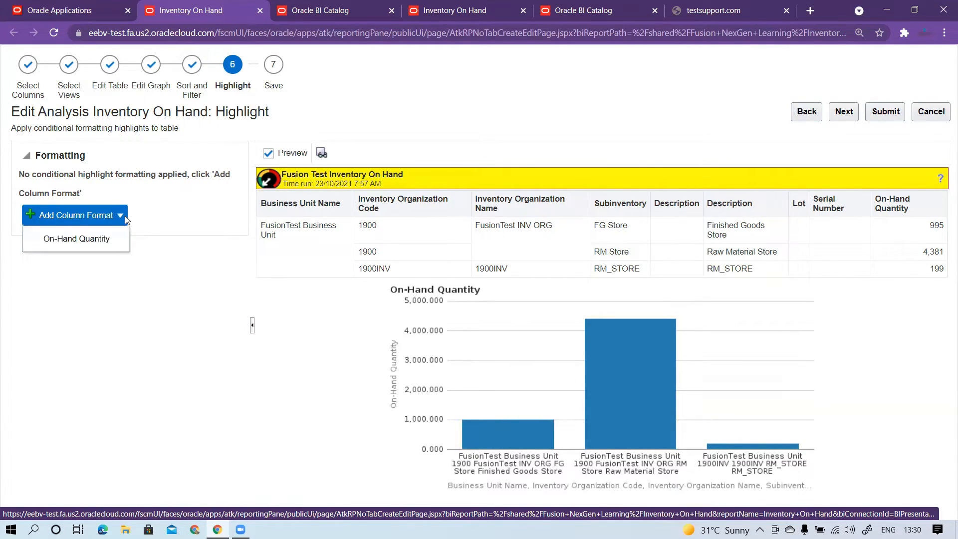
left_click(76, 239)
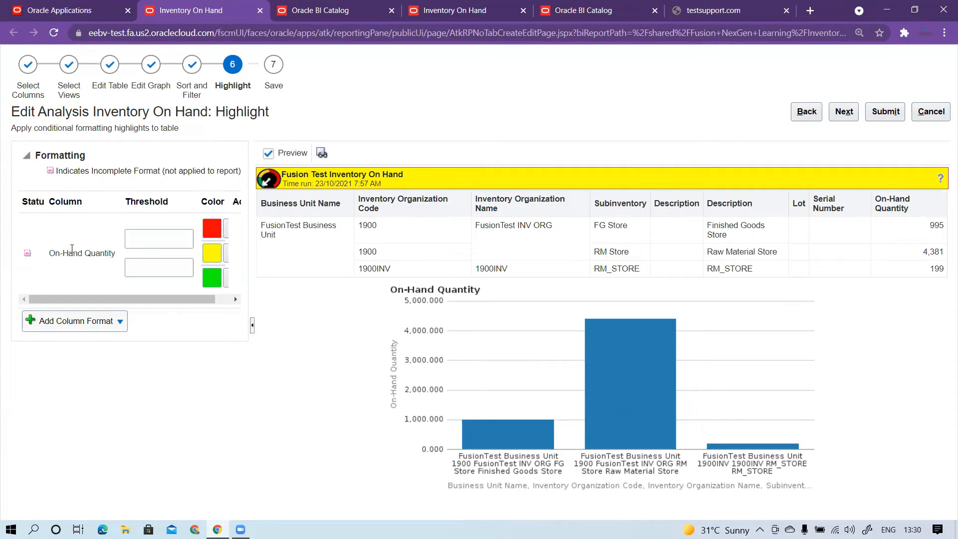
Set the On-Hand Quantity highlight thresholds to 100 and 500, keeping the red, yellow and green colors.
left_click(152, 239)
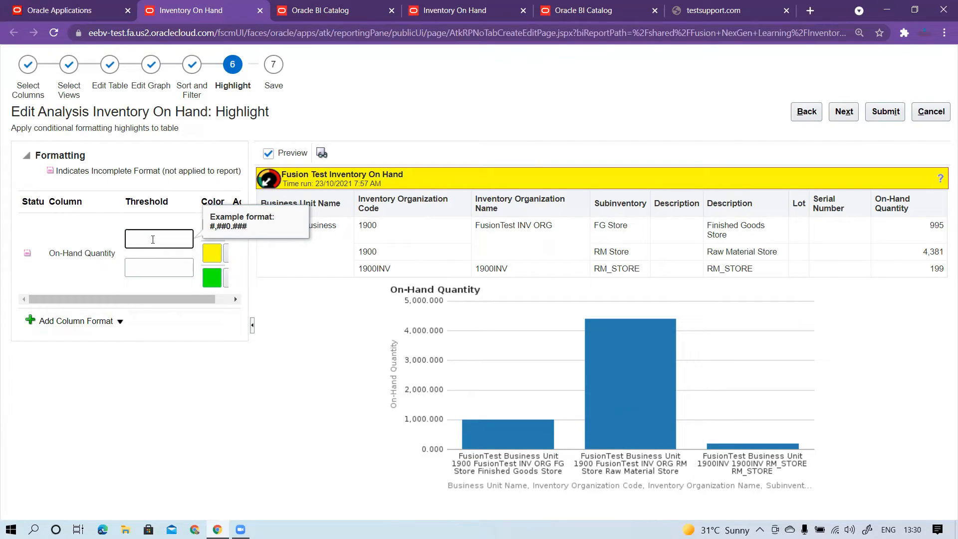
left_click(155, 296)
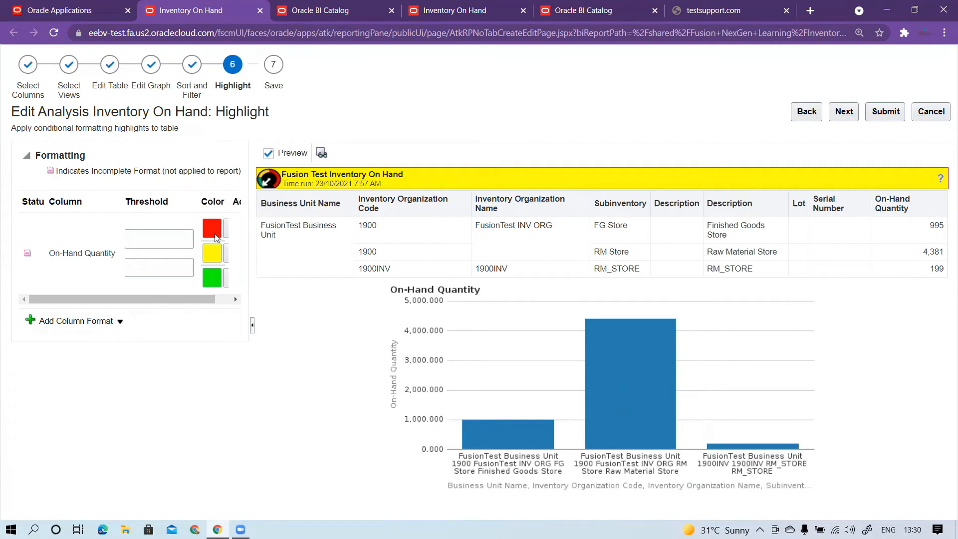
left_click_drag(220, 299, 232, 299)
left_click(155, 240)
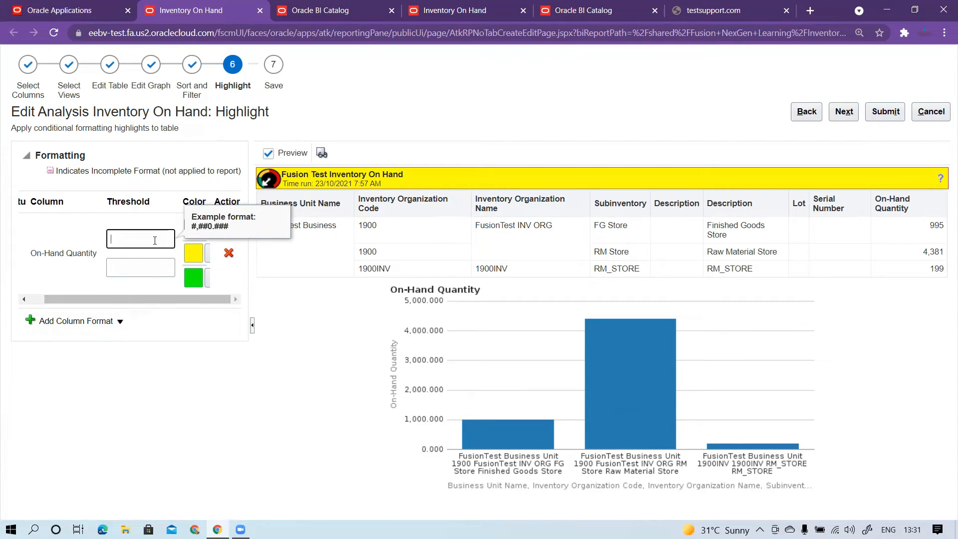
type("100")
left_click(134, 269)
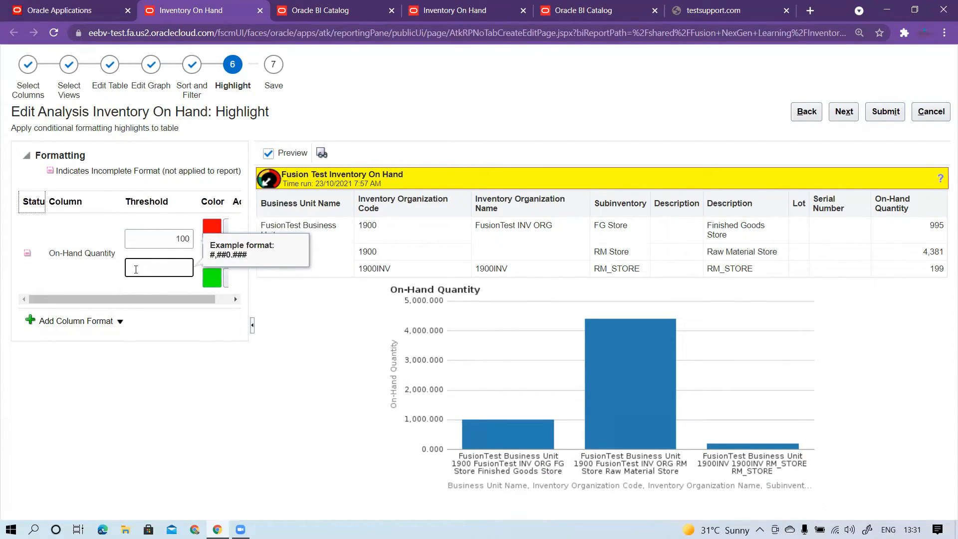
type("500")
left_click_drag(163, 299, 230, 308)
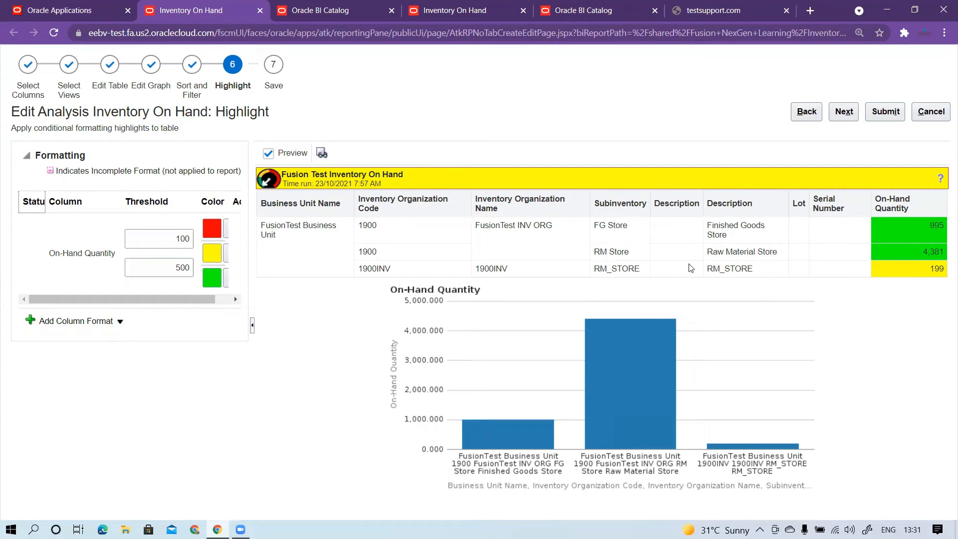
left_click_drag(172, 240, 192, 241)
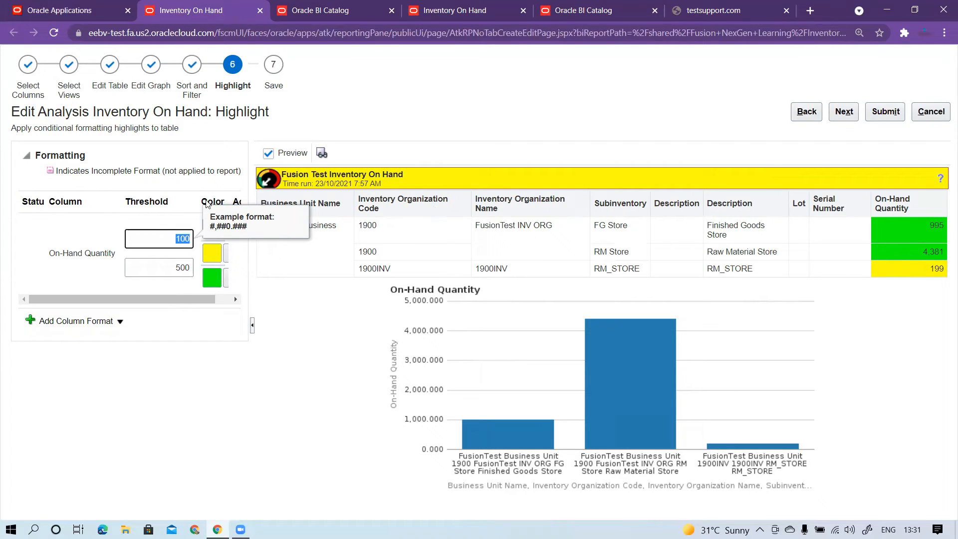
left_click(121, 326)
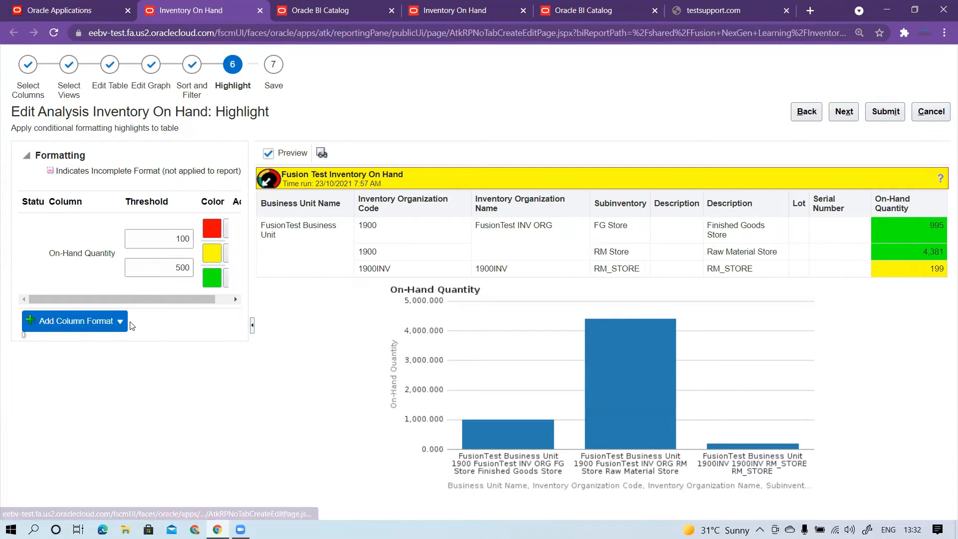
Proceed to the Save stage and save the analysis under the name Inventory On Hand Updated.
left_click(842, 116)
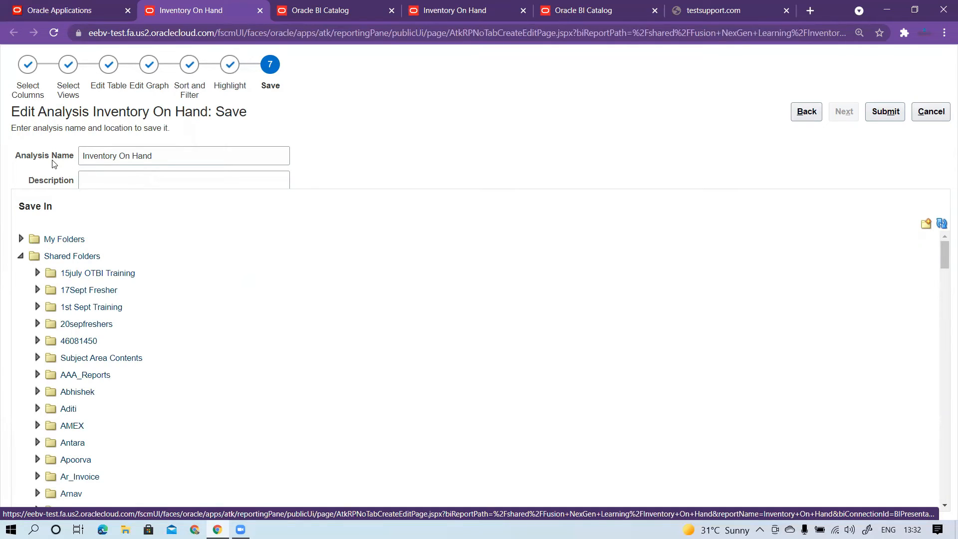
left_click(174, 155)
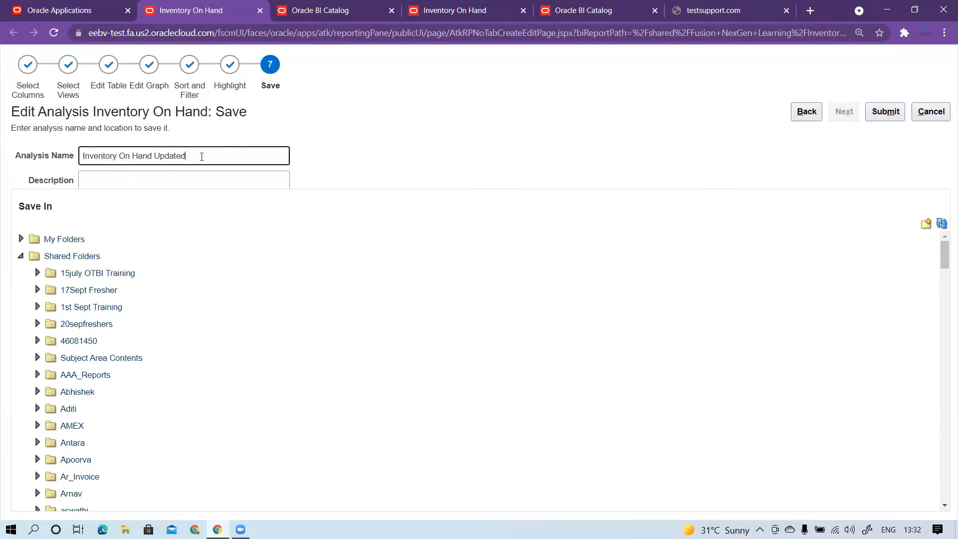
left_click(887, 116)
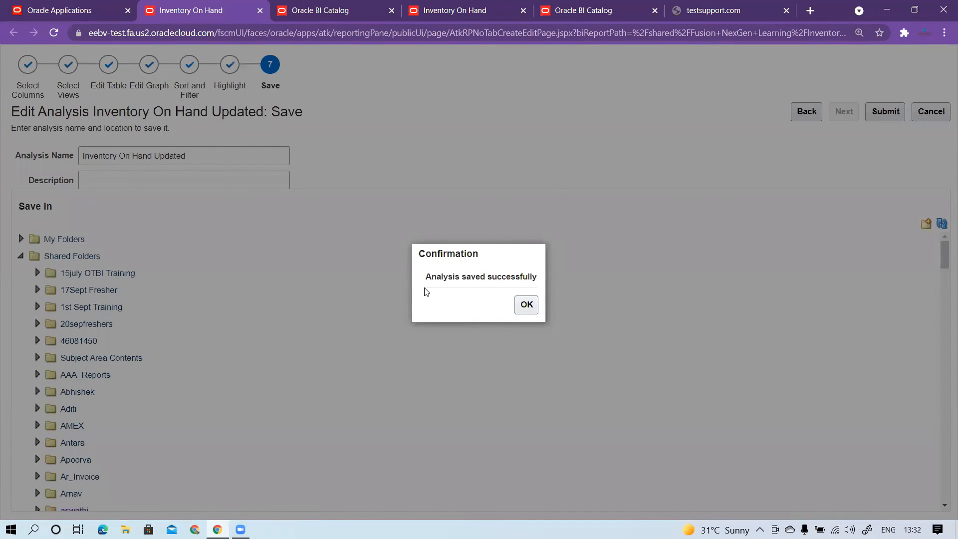
left_click(526, 305)
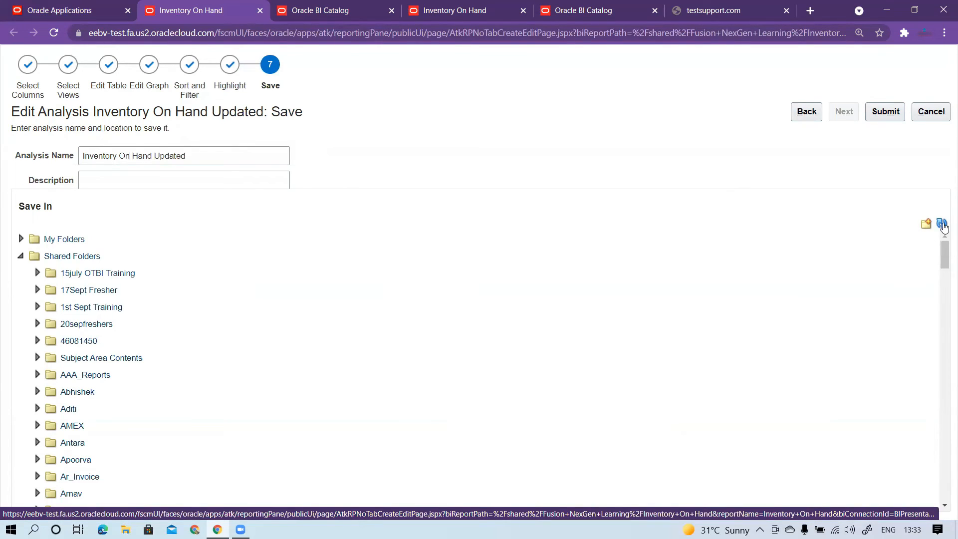
Refresh the save location's folder tree and close the analysis editor to return to Inventory Management.
left_click(942, 223)
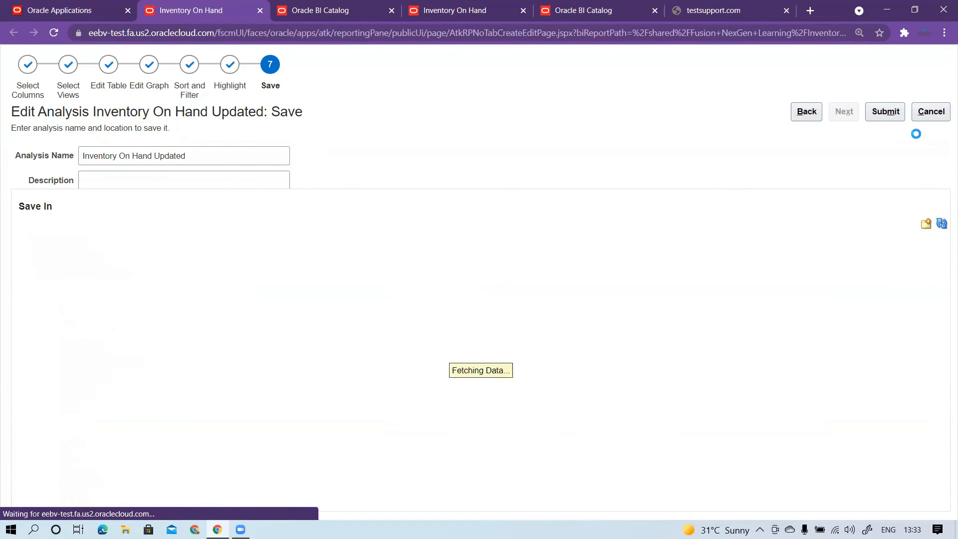
left_click(936, 120)
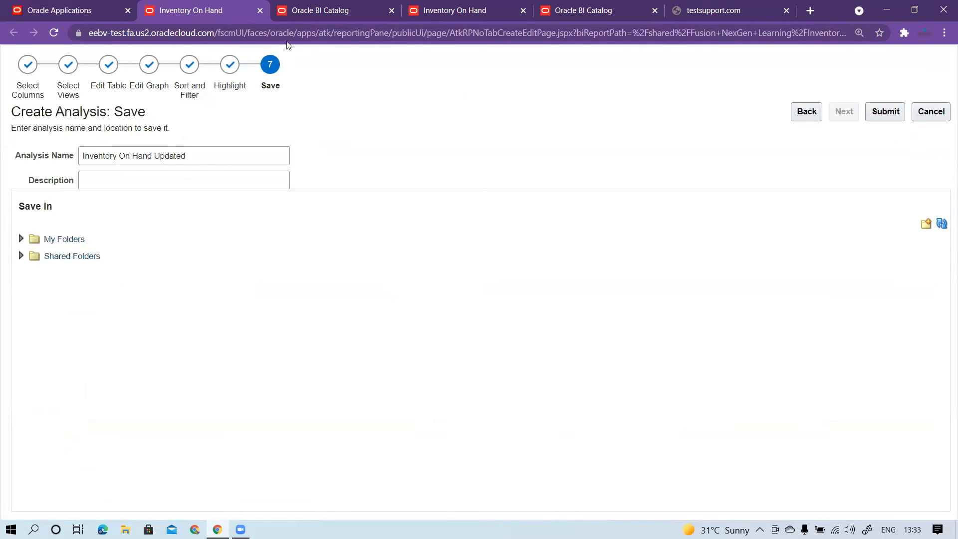
key("ctrl+w")
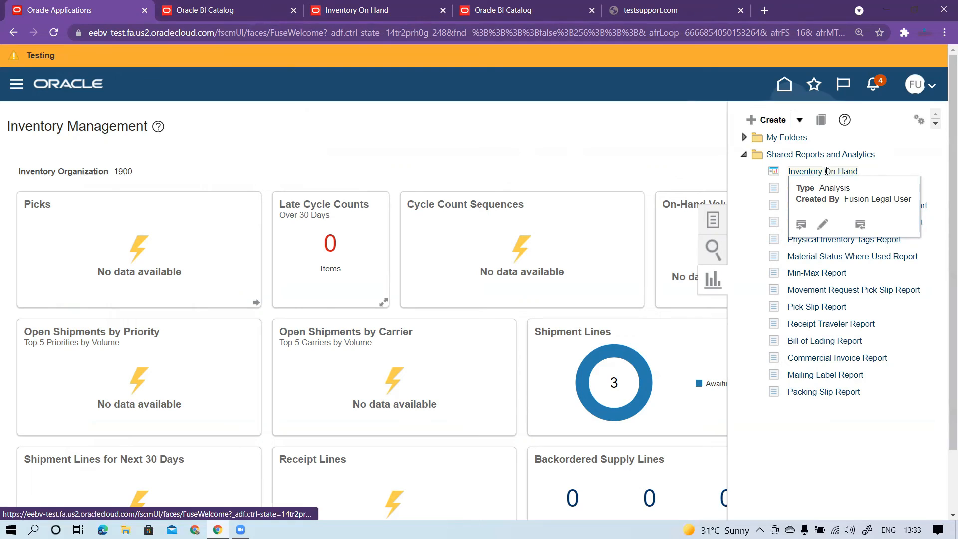
Open the Reports to Work Area Mapping settings and start adding a report, expanding Shared Folders.
left_click(798, 154)
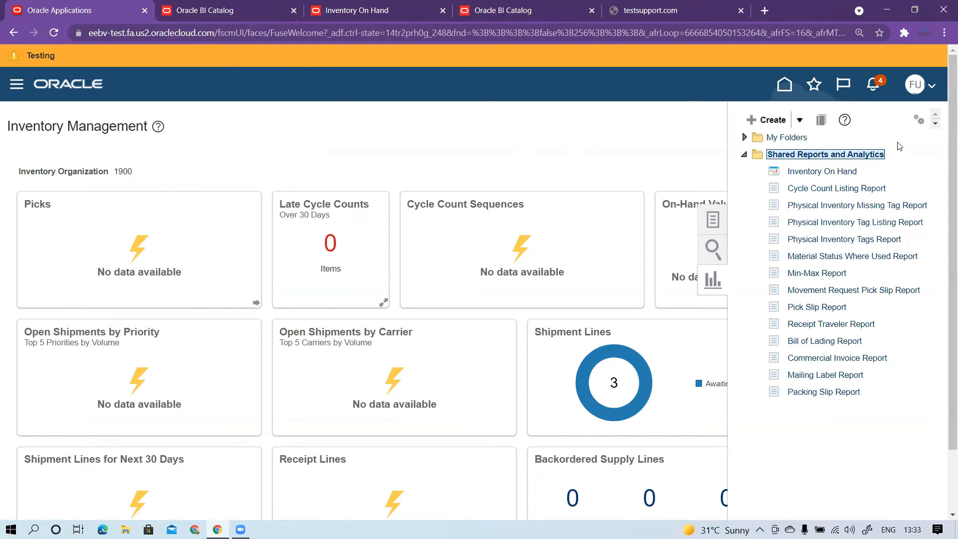
left_click(920, 122)
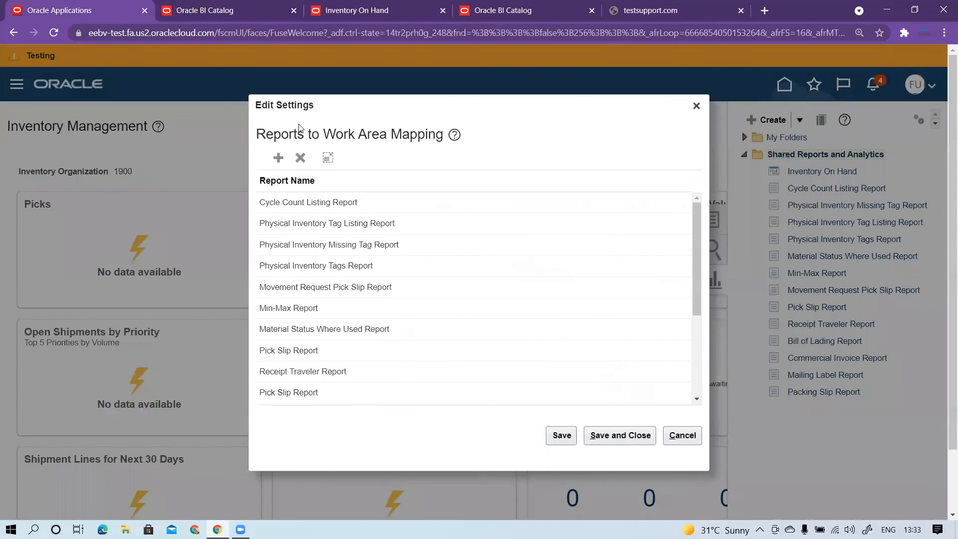
left_click(278, 158)
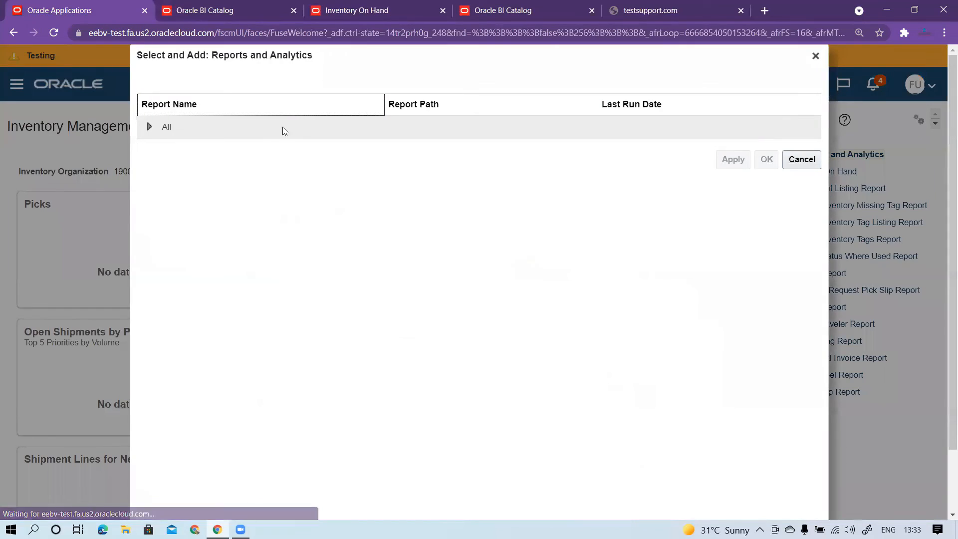
left_click(148, 131)
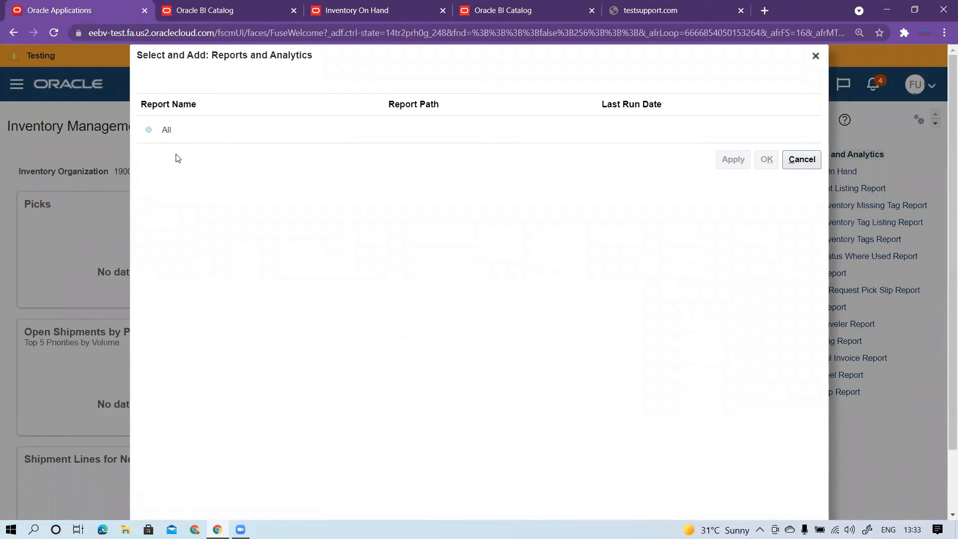
left_click(166, 153)
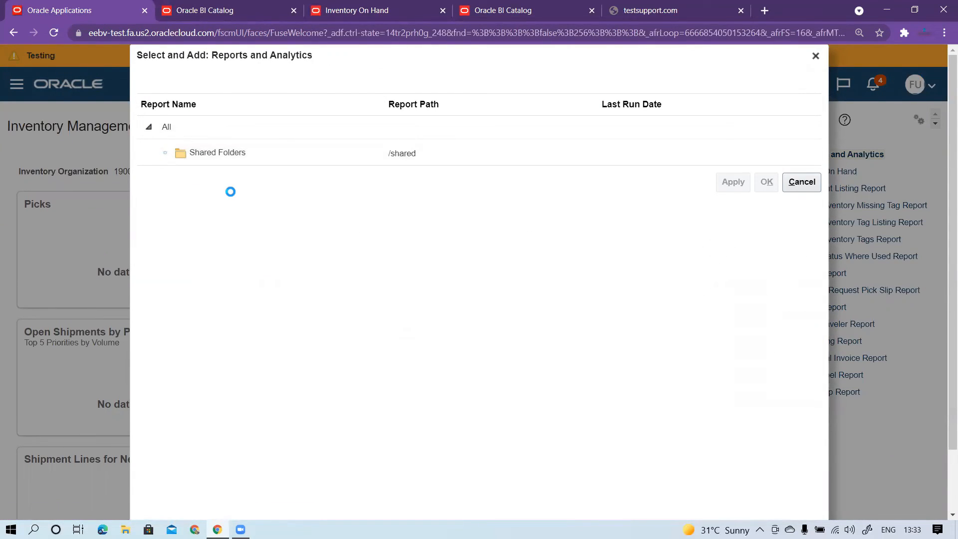
Add Inventory On Hand Updated from the Fusion NexGen Learning folder to the work area mapping and save the mapping.
scroll(249, 287, "down", 5)
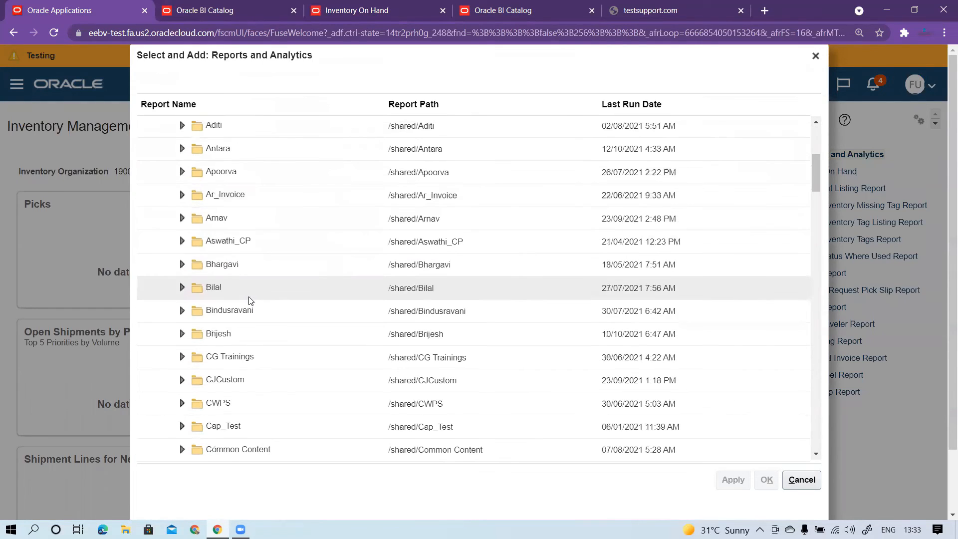
scroll(248, 310, "down", 10)
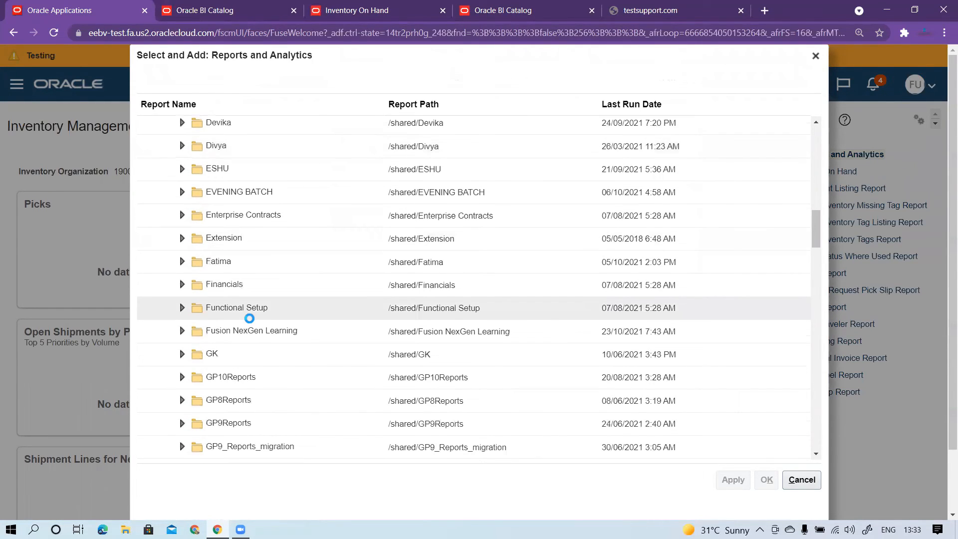
left_click(183, 333)
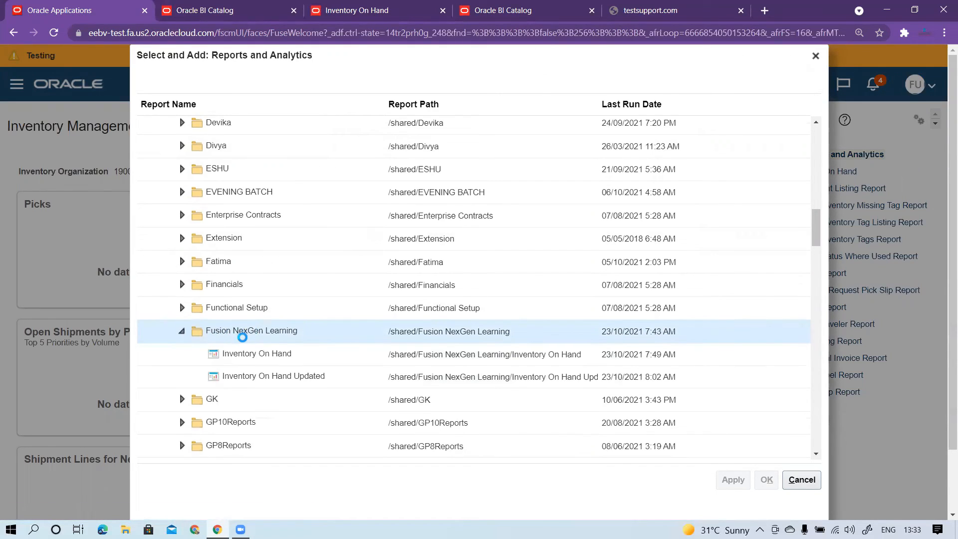
left_click(263, 376)
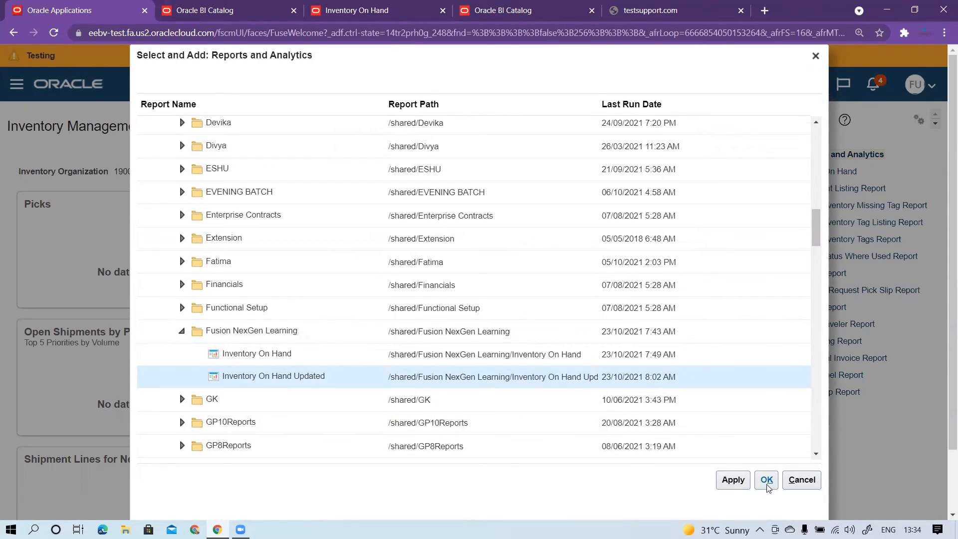
left_click(738, 484)
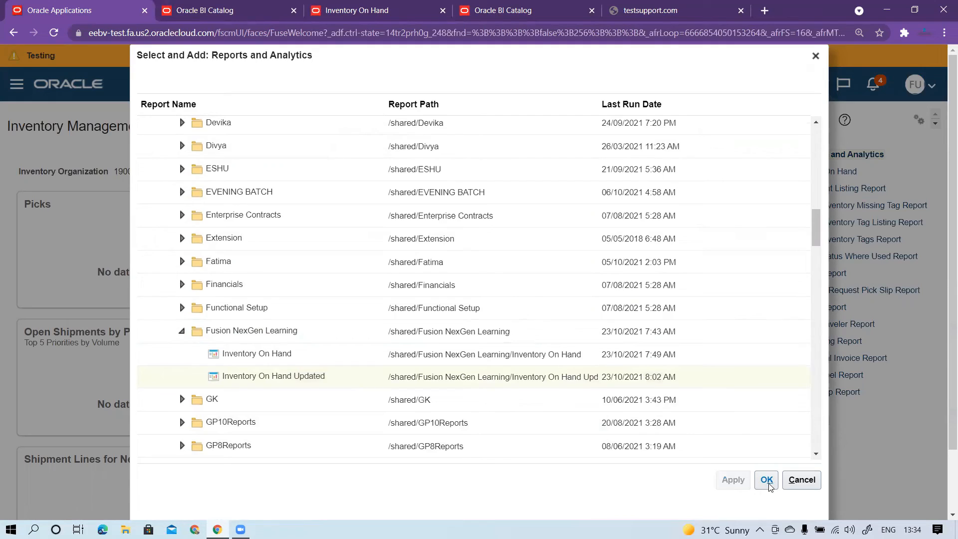
left_click(767, 480)
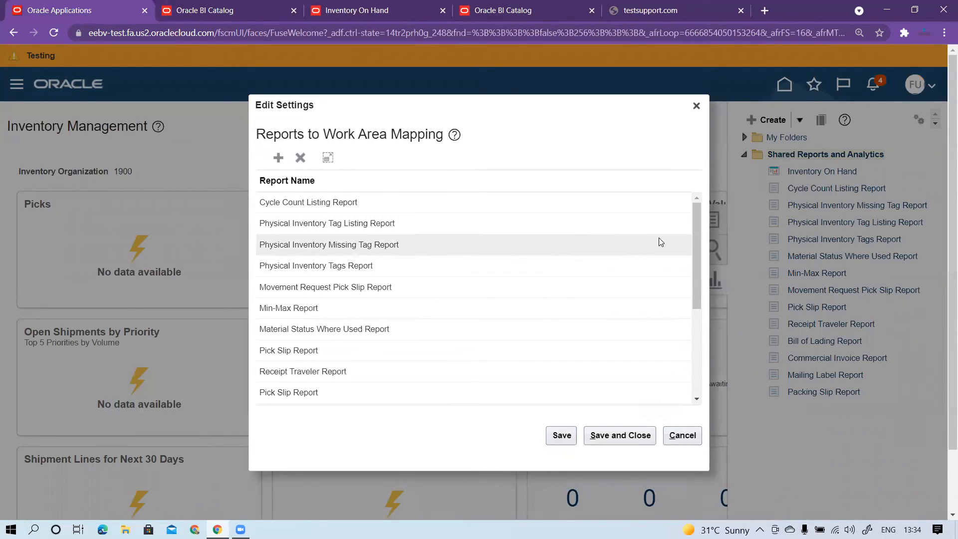
left_click_drag(699, 263, 702, 363)
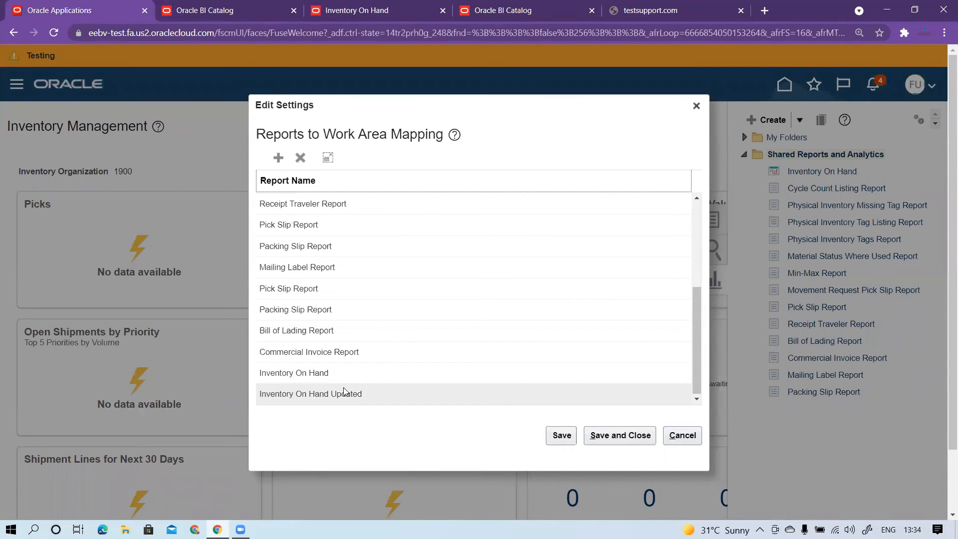
left_click(624, 437)
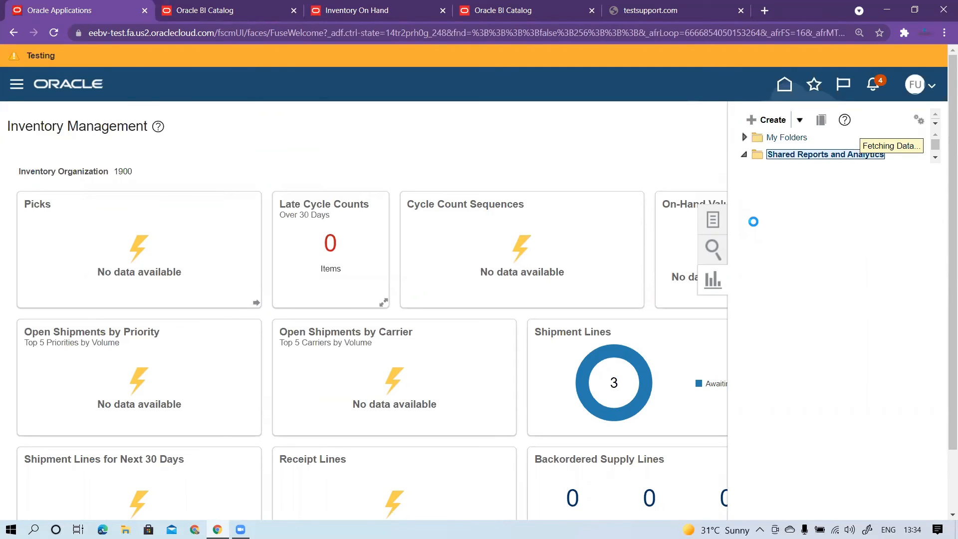
View Inventory On Hand Updated from Shared Reports and Analytics and examine the highlighting in its On-Hand Quantity column.
left_click(744, 156)
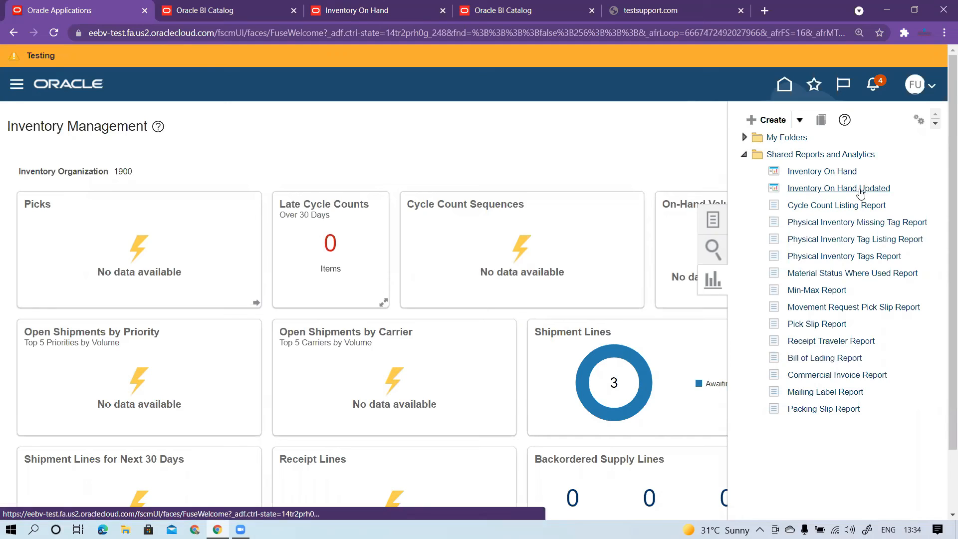
left_click(859, 188)
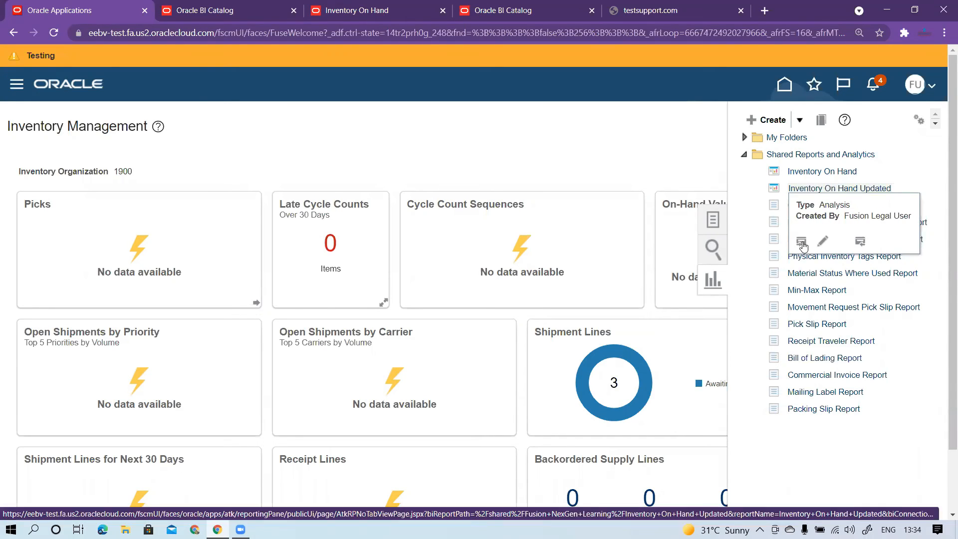
left_click(802, 242)
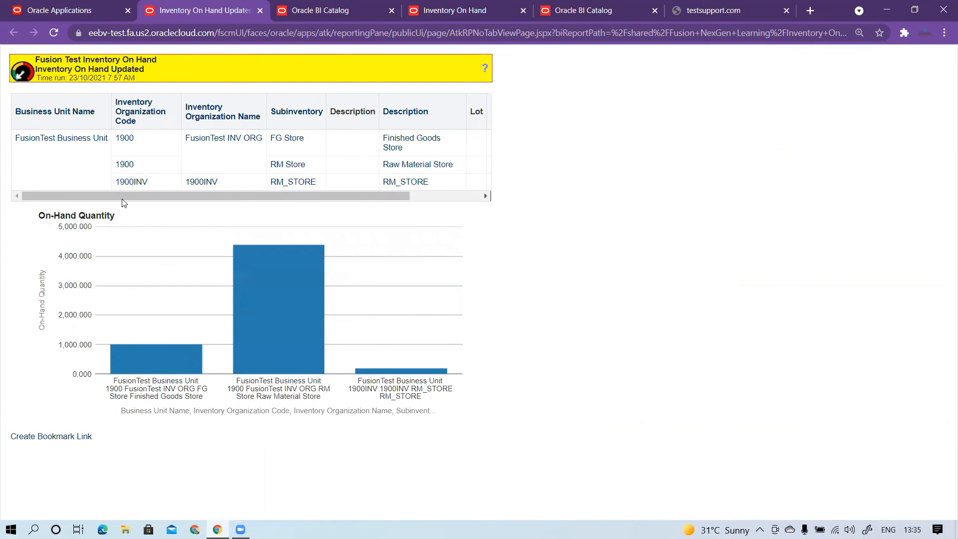
left_click_drag(169, 196, 239, 202)
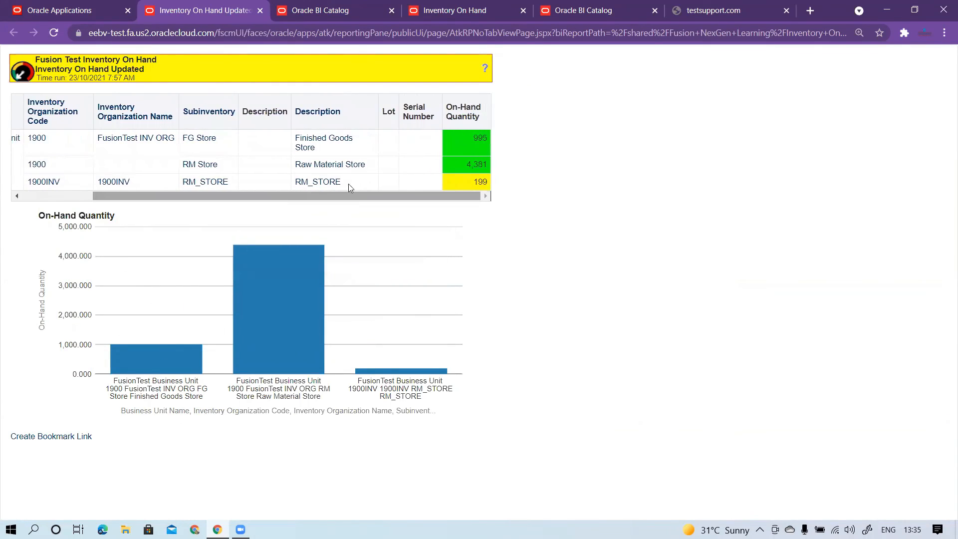